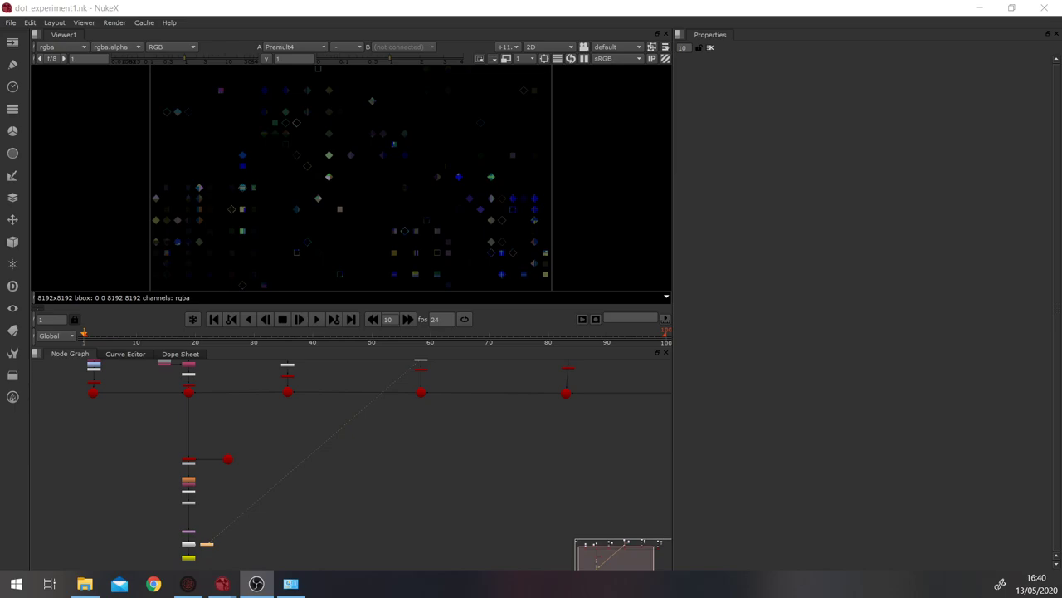
Step: Display the final Grain2_1 composite in the viewer and look over the node tree that feeds it
scroll(178, 560, "up", 4)
left_click(196, 541)
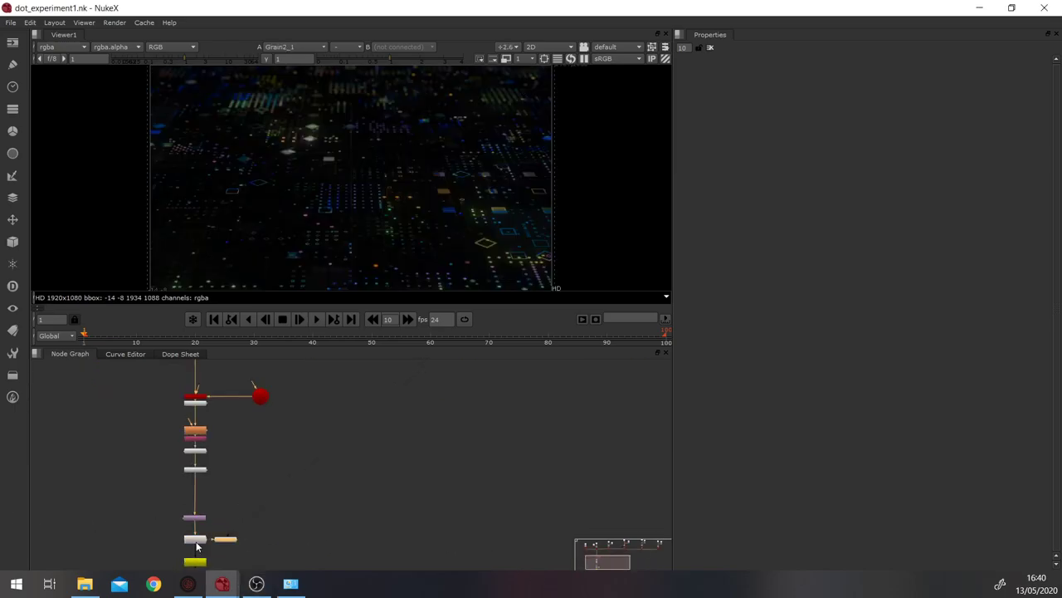
key("1")
left_click_drag(225, 539, 266, 547)
key("Delete")
middle_click_drag(288, 364, 277, 475)
scroll(264, 463, "down", 2)
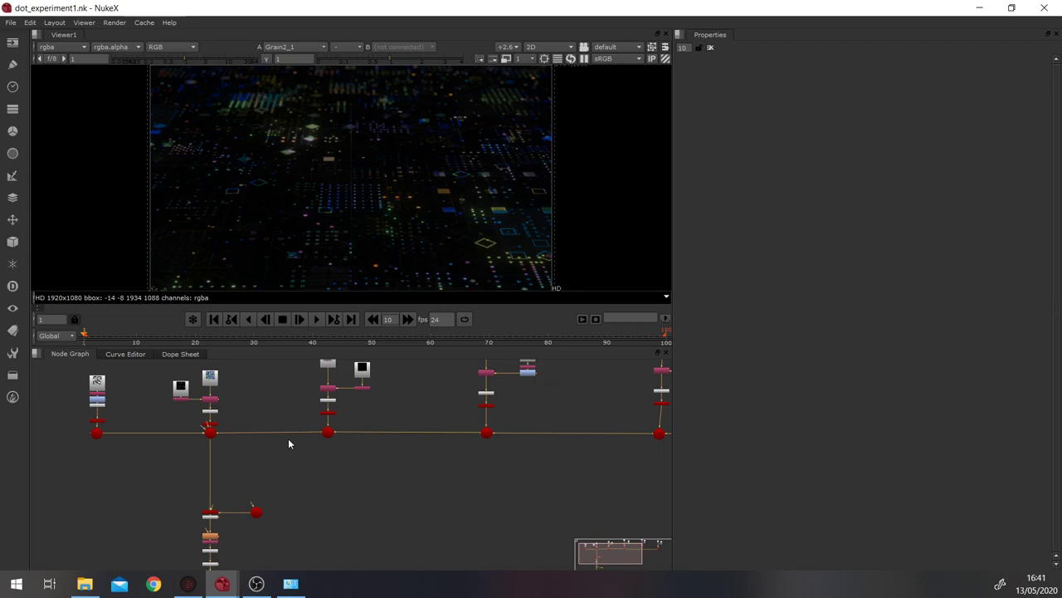
scroll(352, 436, "up", 3)
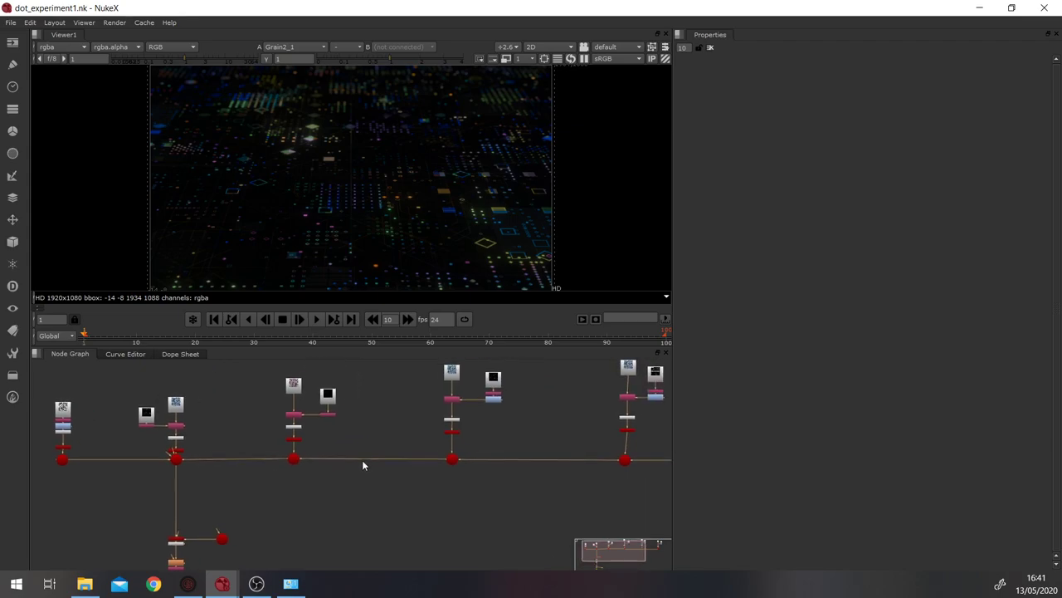
middle_click_drag(283, 479, 235, 472)
Step: Display the last branch's colour texture, Read11, in full in the viewer
left_click_drag(492, 378, 410, 471)
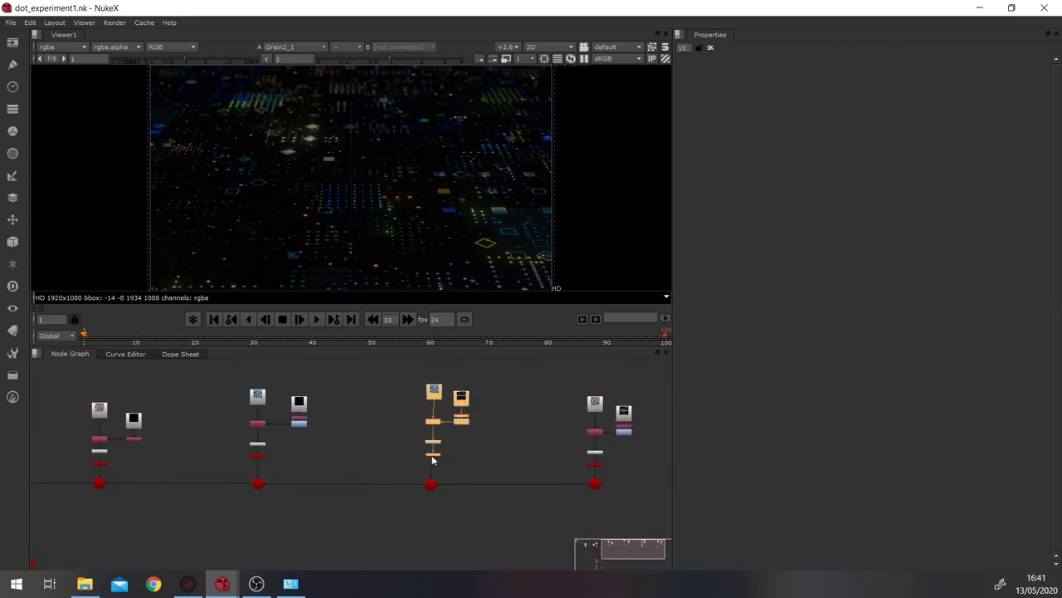
middle_click_drag(667, 421, 545, 438)
scroll(545, 437, "up", 4)
left_click(345, 407)
key("1")
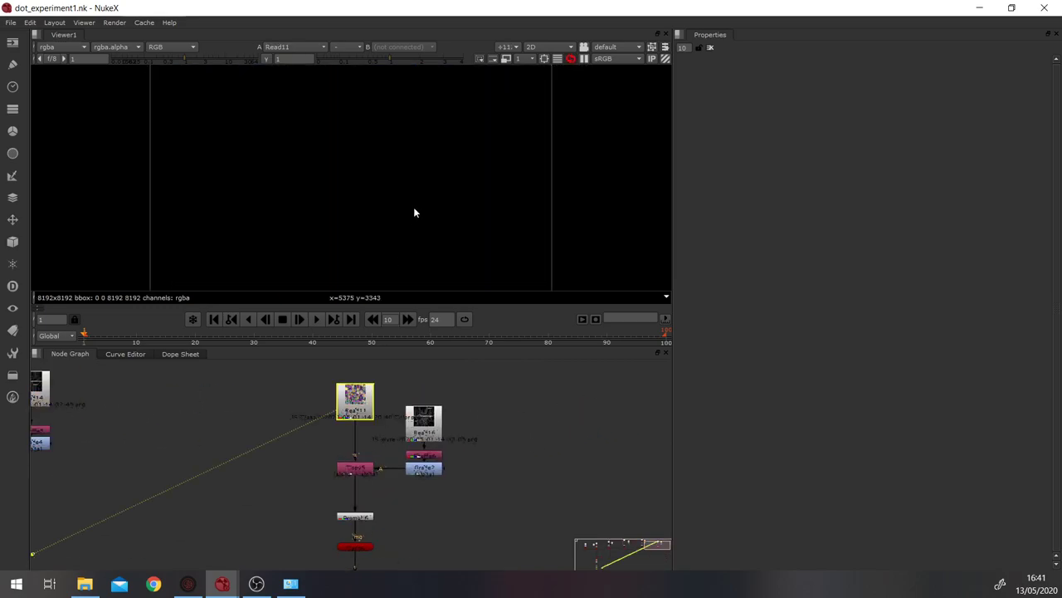
scroll(404, 189, "down", 2)
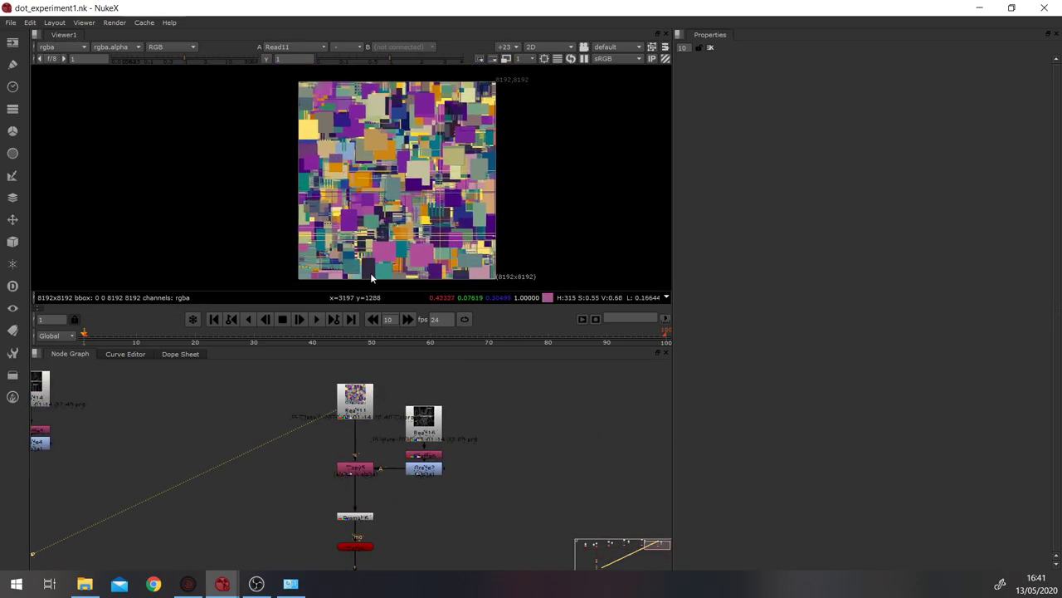
Step: View the black-and-white pattern maps of the neighbouring branches, including Read14 and Read8
left_click(431, 434)
key("1")
middle_click_drag(221, 452, 460, 467)
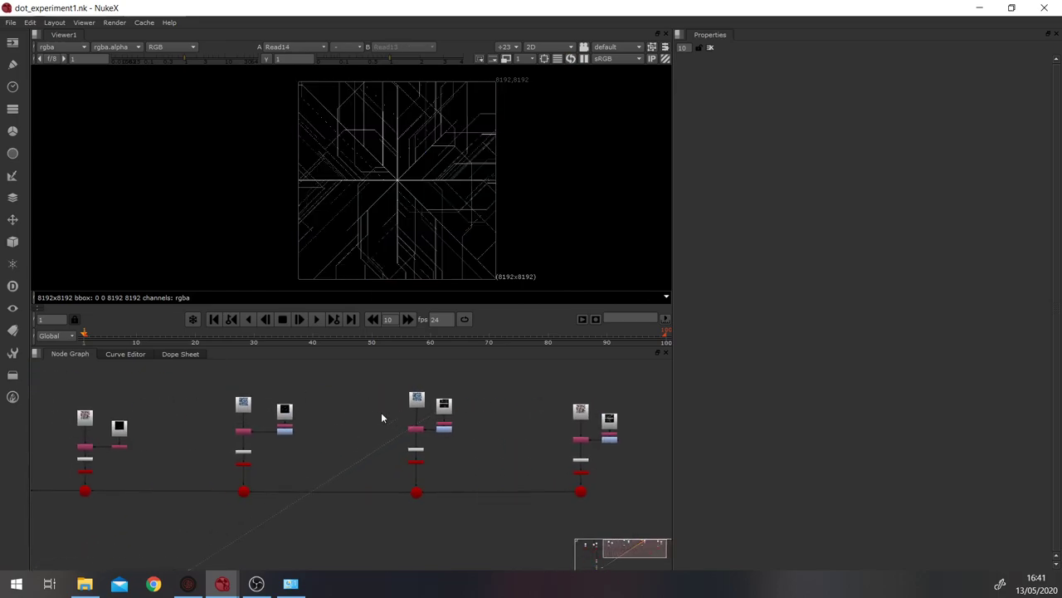
scroll(270, 412, "up", 4)
left_click(305, 401)
key("1")
Step: View the small-dot pattern map in Read4 and its branch's colour texture in Read5
middle_click_drag(98, 425, 431, 403)
left_click(254, 414)
key("1")
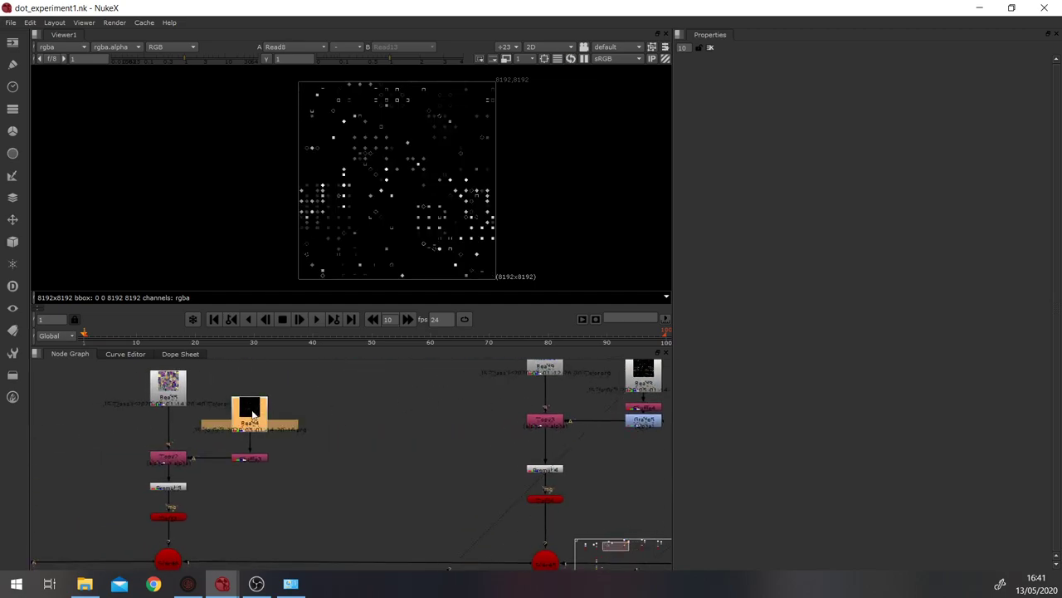
key("1")
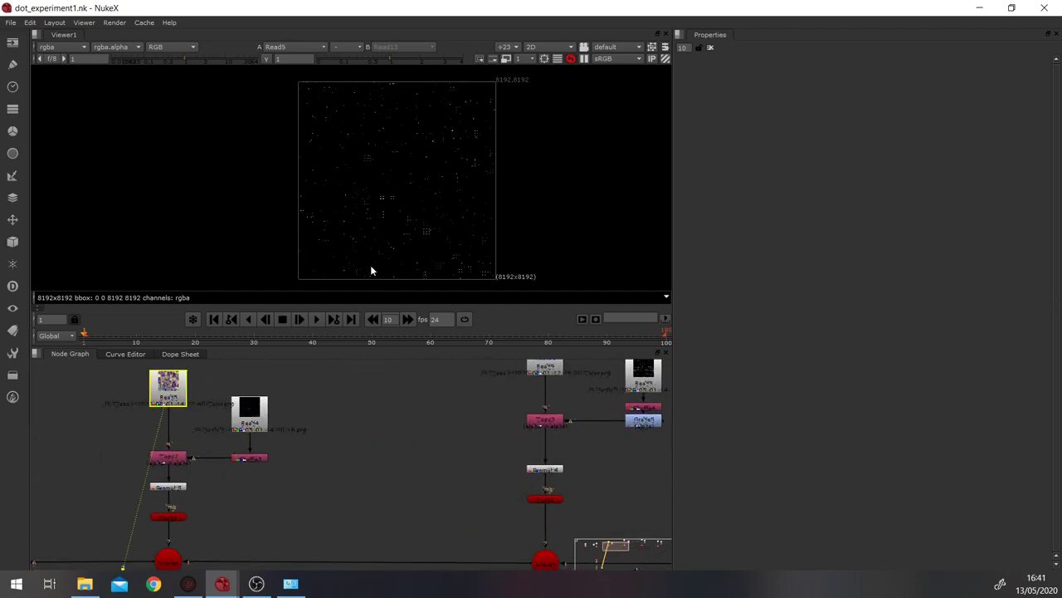
Step: View the Copy3 output and the Grade5 dot pattern that supplies its alpha
middle_click_drag(446, 452, 330, 452)
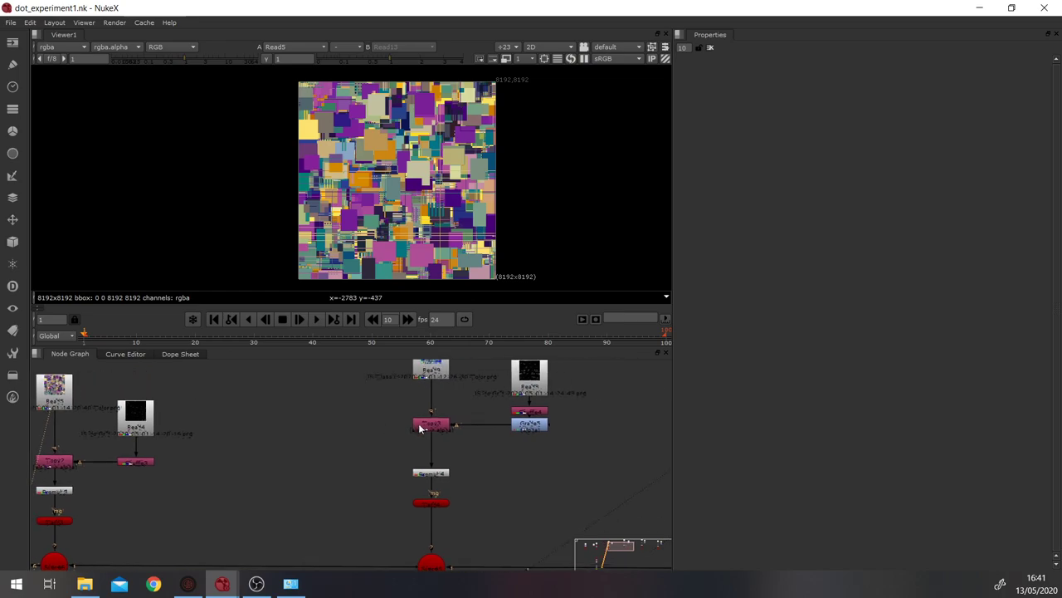
scroll(479, 410, "up", 5)
key("1")
scroll(392, 454, "down", 2)
middle_click_drag(432, 484, 429, 447)
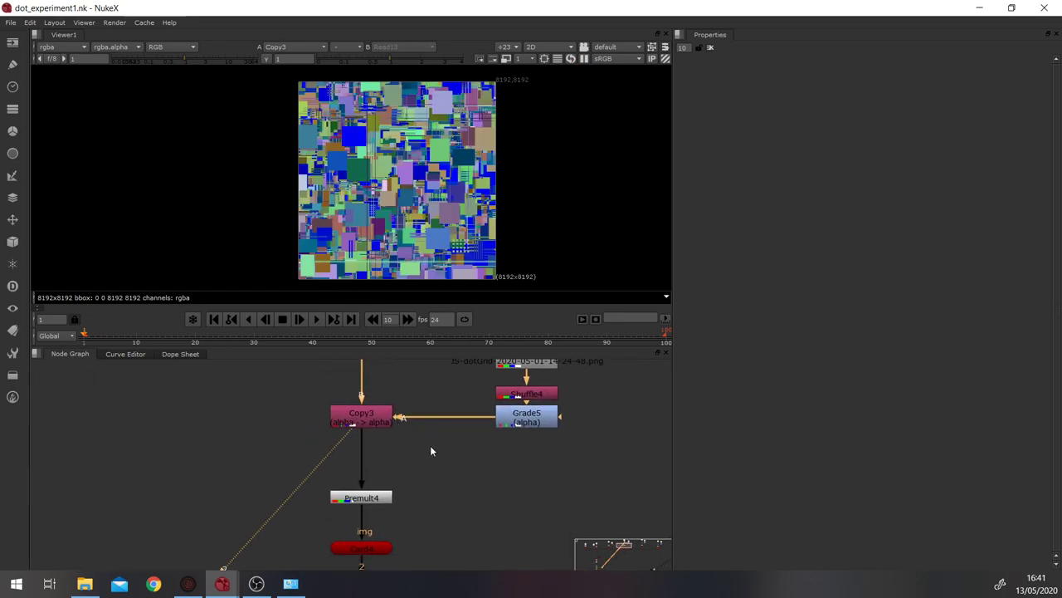
left_click(510, 412)
key("1")
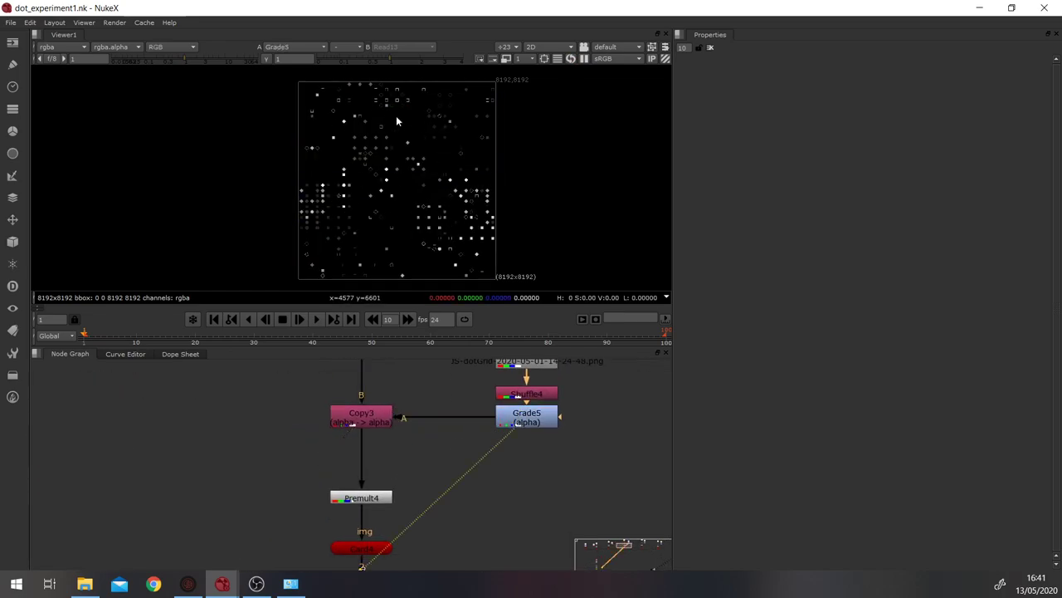
Step: Display the Premult4 result in the viewer and examine the coloured dots up close
left_click(361, 497)
key("1")
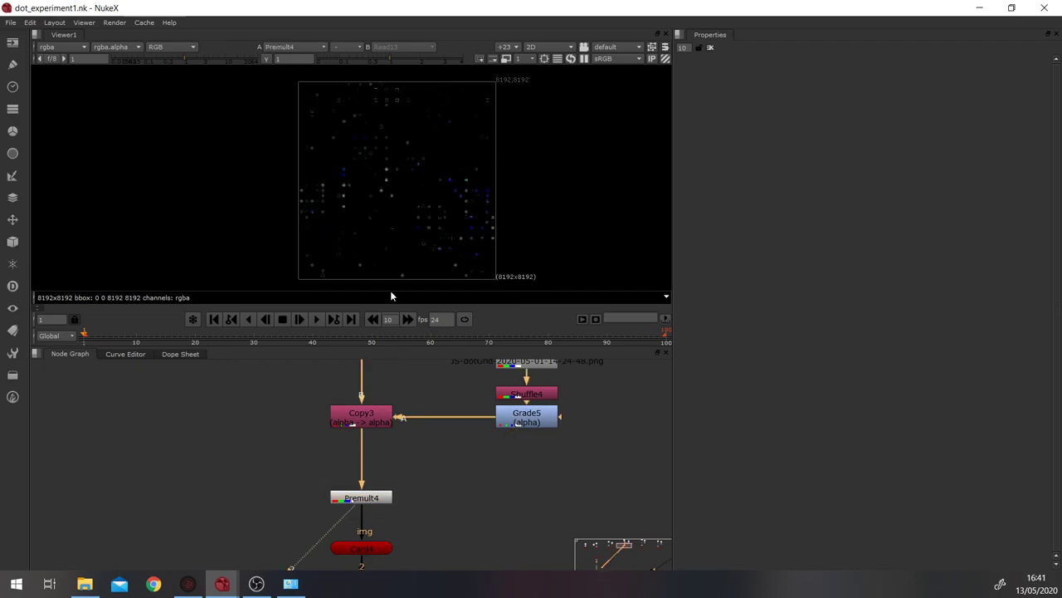
scroll(379, 186, "up", 3)
scroll(378, 186, "up", 1)
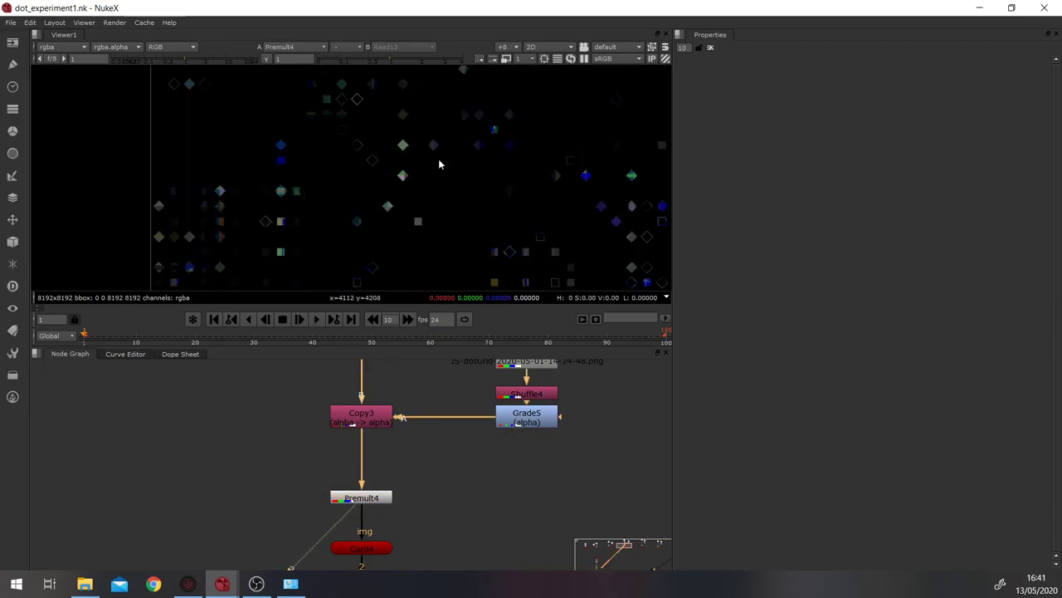
Step: Display the whole alpha channel of Grade5 in the viewer
left_click(528, 422)
key("1")
scroll(509, 192, "down", 5)
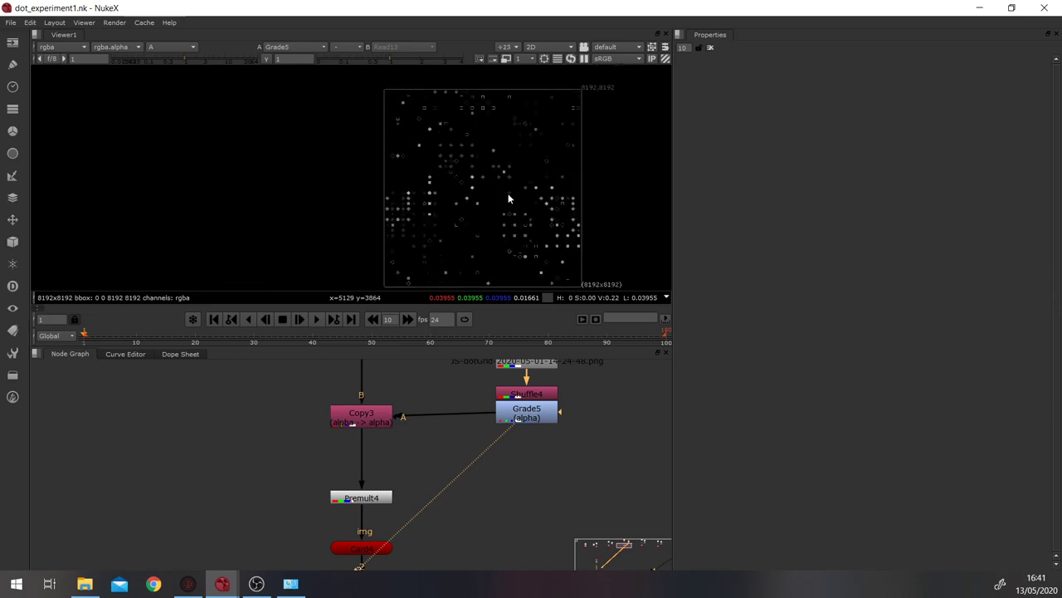
middle_click_drag(475, 412, 467, 449)
left_click_drag(366, 458, 367, 452)
left_click(385, 404)
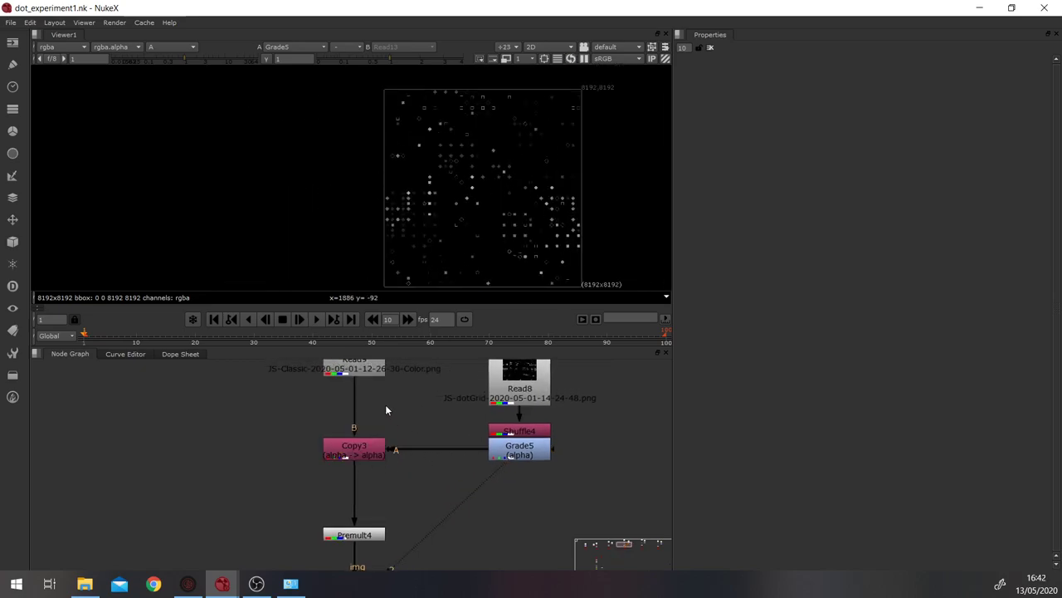
Step: Compare the Read9 colour texture with the Premult4 result and the alpha channel of Grade5
left_click(355, 367)
key("1")
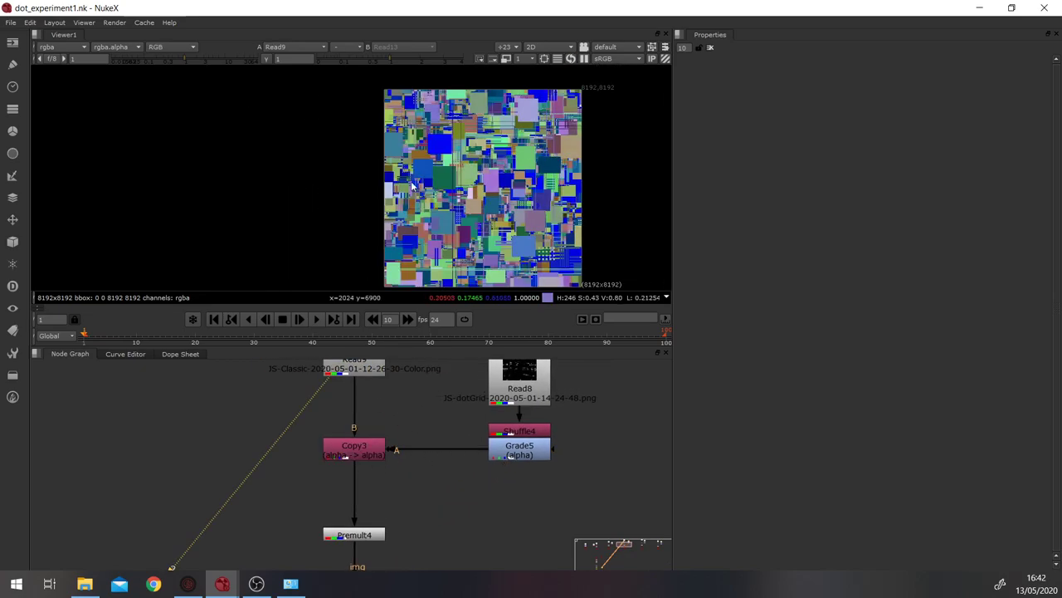
left_click(355, 533, "ctrl+shift")
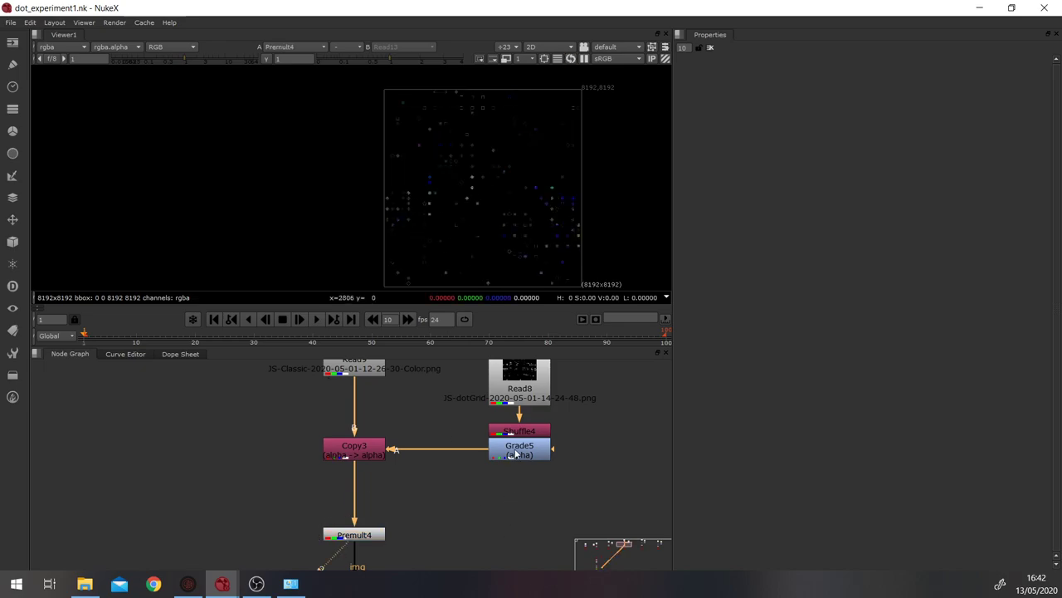
left_click(517, 452, "ctrl+shift")
key("a")
Step: Display Premult4 in full colour again and examine its masked dot pattern across the frame
left_click(362, 533, "ctrl+shift")
key("a")
scroll(437, 172, "up", 5)
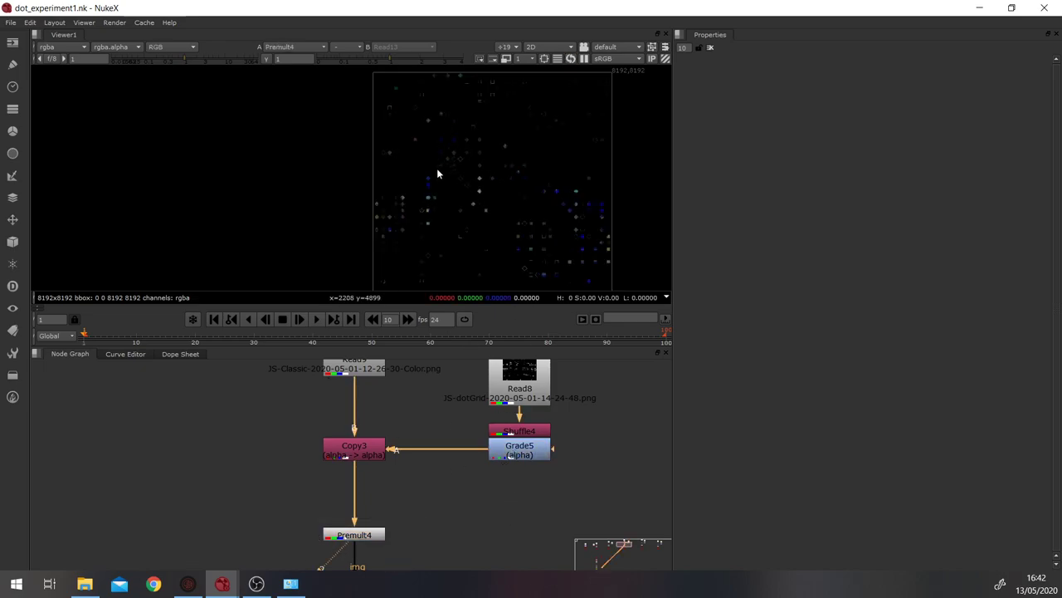
middle_click_drag(535, 176, 503, 144)
scroll(548, 193, "down", 3)
middle_click_drag(558, 211, 501, 192)
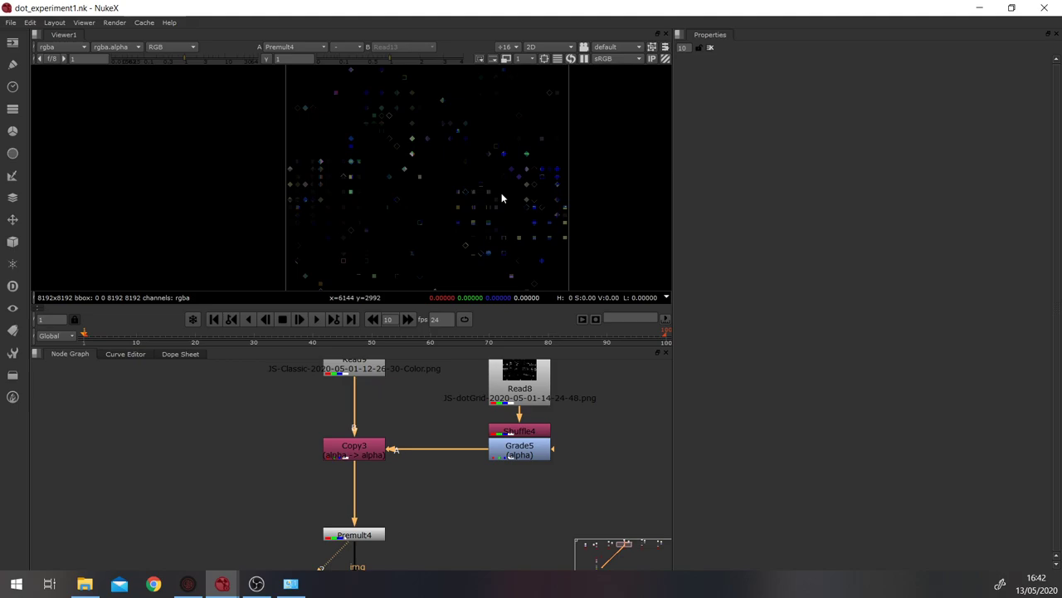
scroll(516, 196, "up", 3)
scroll(480, 492, "down", 1)
Step: Display the Premult5 line pattern, raise the viewer gain to 18 to examine it, and reset the gain
scroll(480, 493, "down", 4)
left_click(634, 544)
left_click(481, 474, "ctrl+shift")
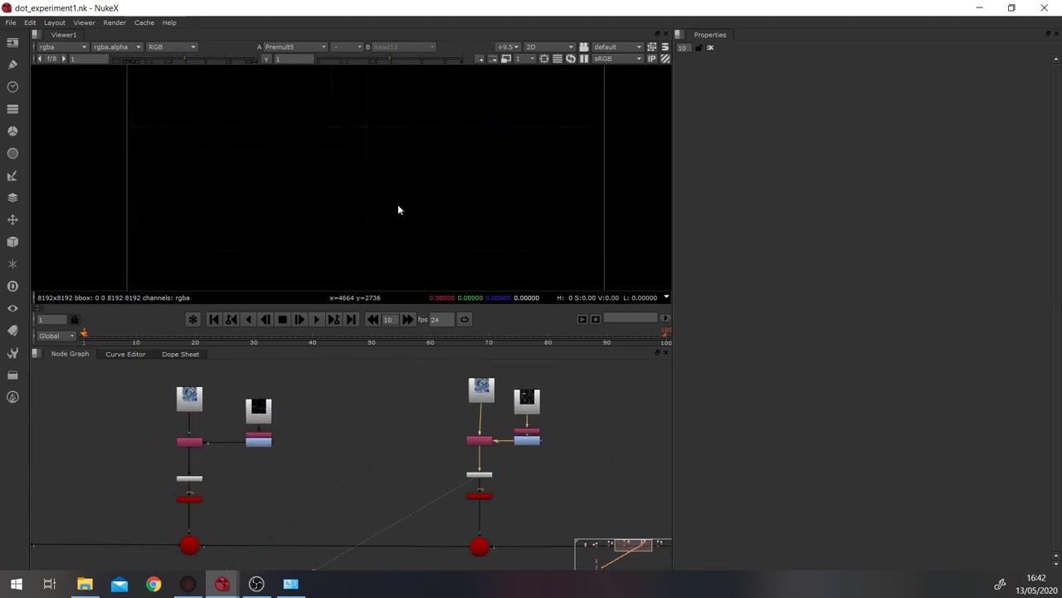
scroll(398, 205, "down", 6)
left_click(236, 62)
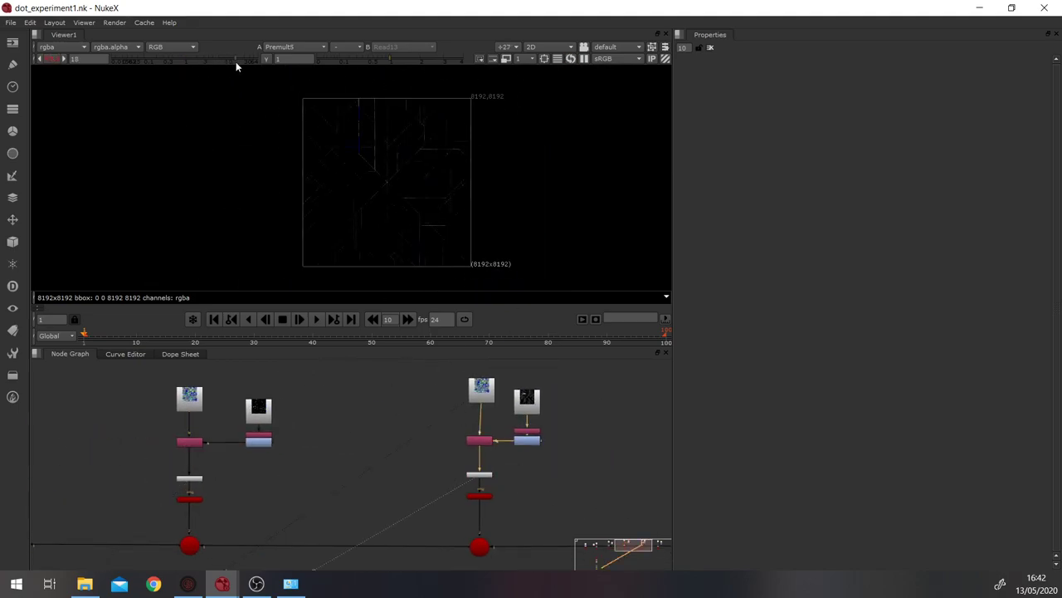
scroll(395, 170, "up", 3)
left_click(52, 60)
scroll(217, 436, "down", 5)
Step: Display the Premult3 result in the viewer and examine its small coloured dots
middle_click_drag(217, 436, 475, 411)
scroll(373, 429, "up", 8)
left_click(276, 449)
key("1")
scroll(411, 178, "up", 3)
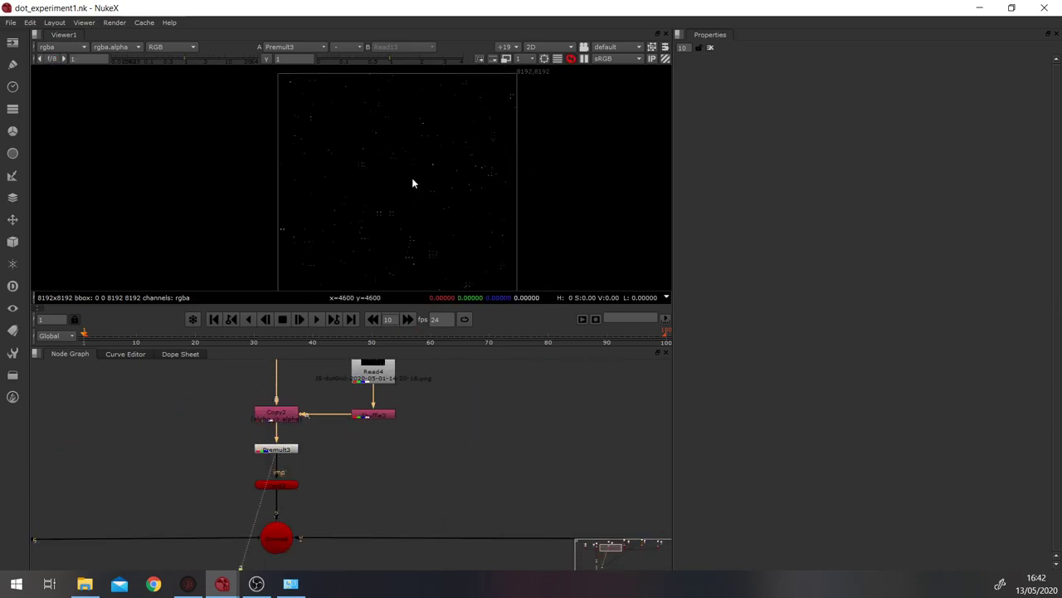
scroll(314, 183, "down", 3)
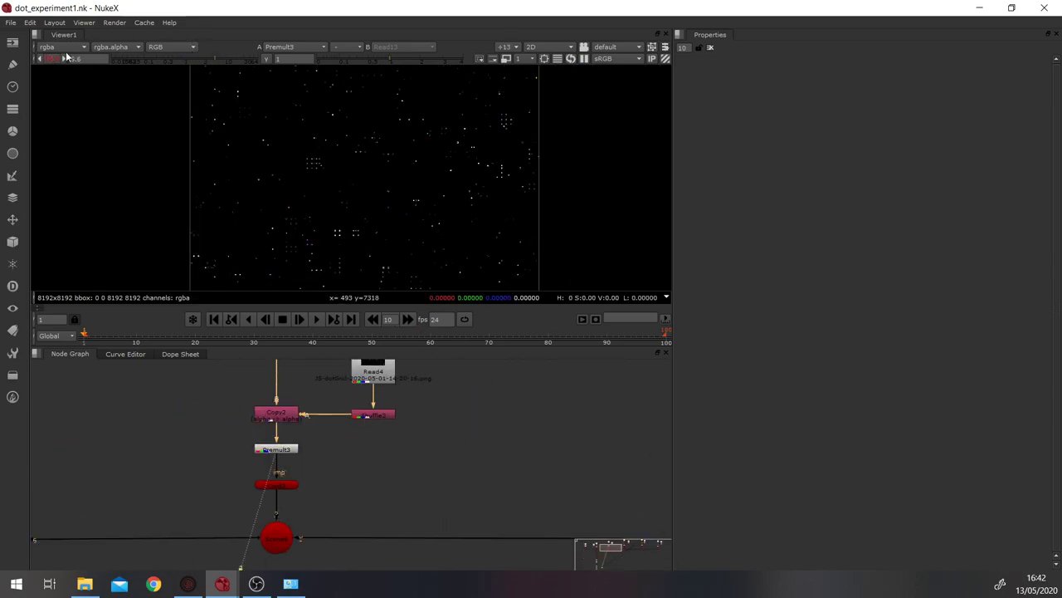
Step: Display the Read5 colour texture again and select the colour texture node of the adjacent branch
scroll(401, 414, "down", 3)
scroll(419, 386, "up", 2)
left_click(431, 383)
key("1")
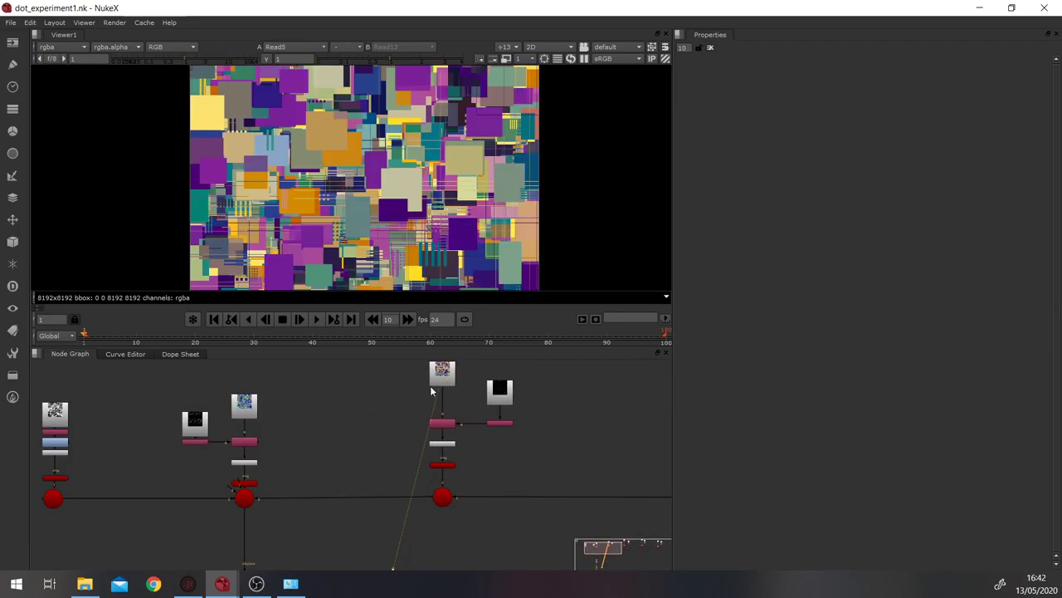
left_click(244, 404)
scroll(340, 280, "down", 3)
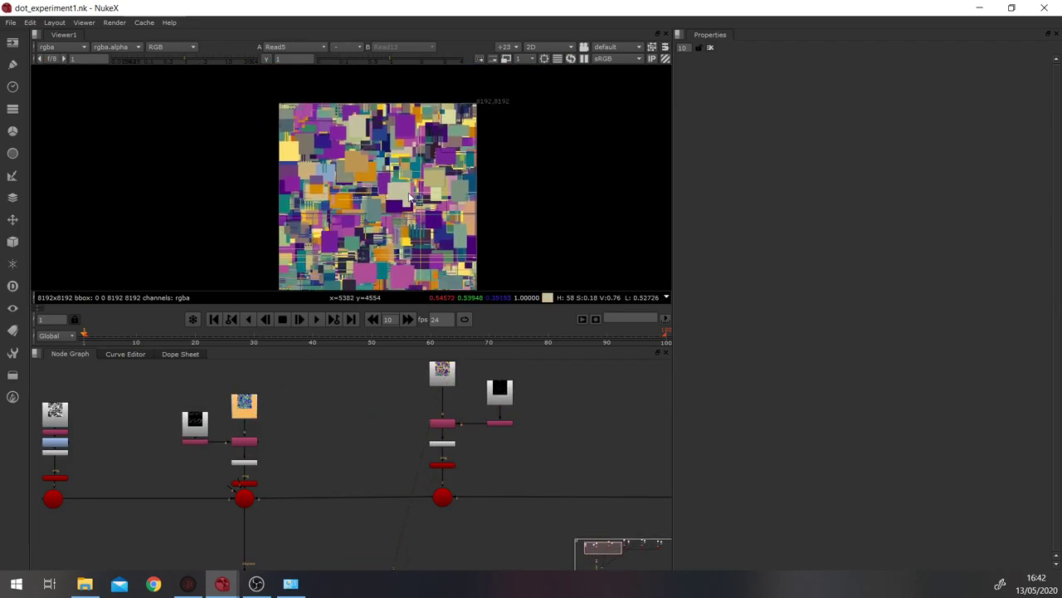
Step: Switch to JSplacement and review its list of available generators
left_click(187, 584)
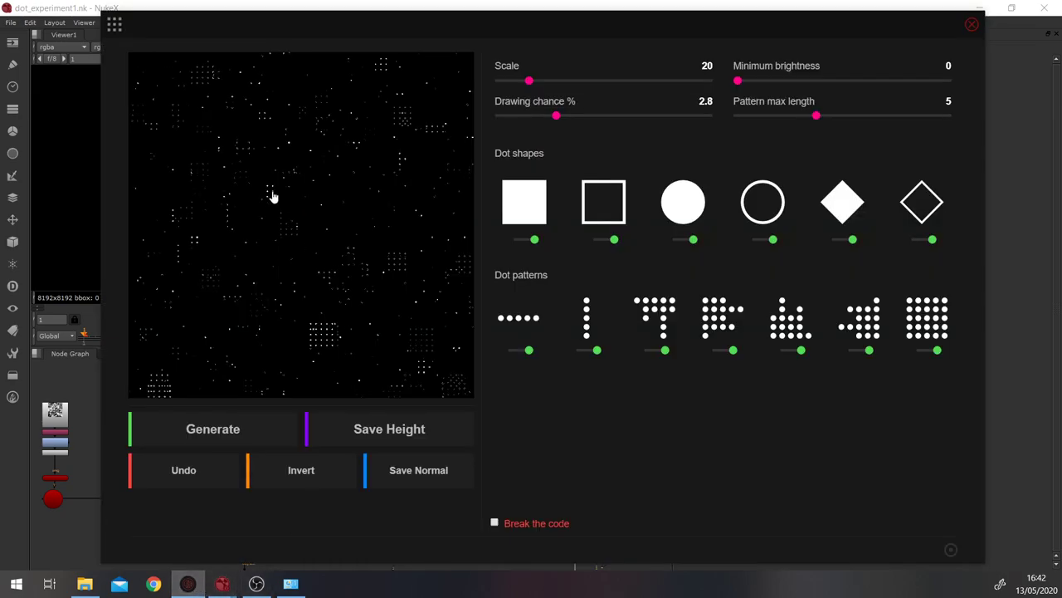
left_click(115, 25)
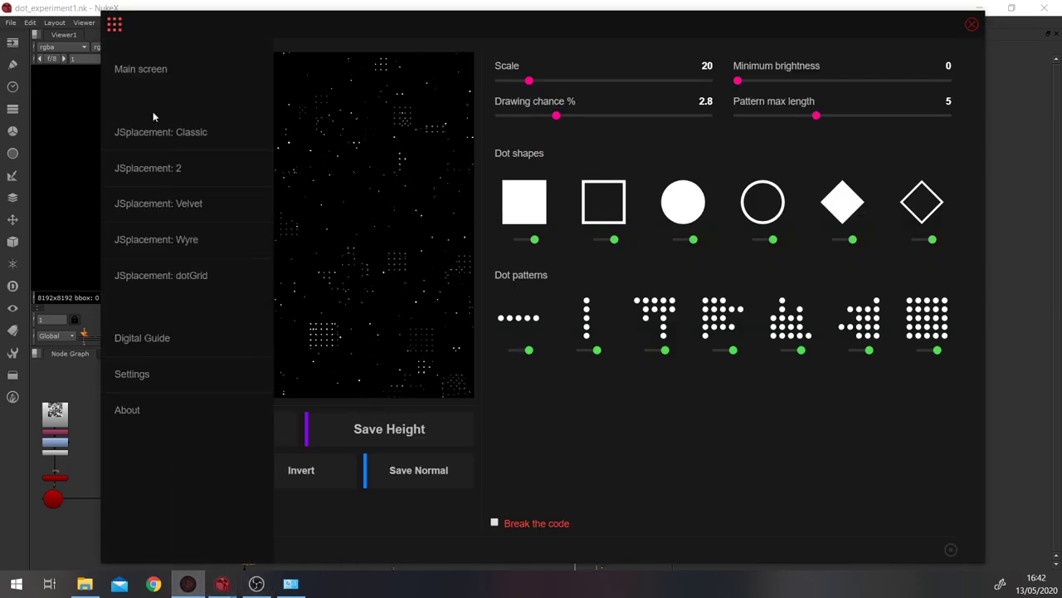
left_click(141, 249)
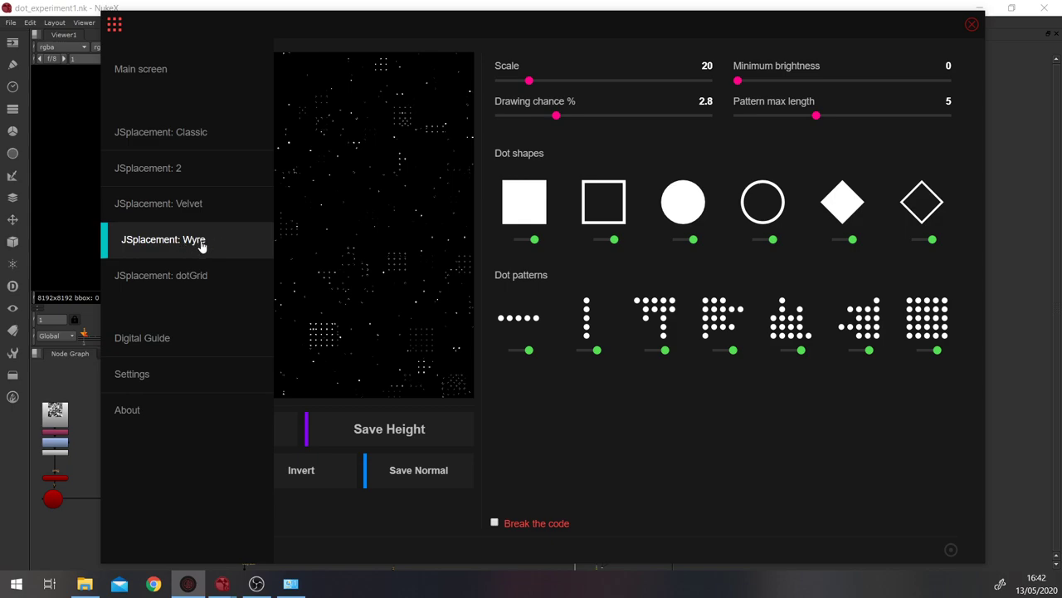
left_click(579, 445)
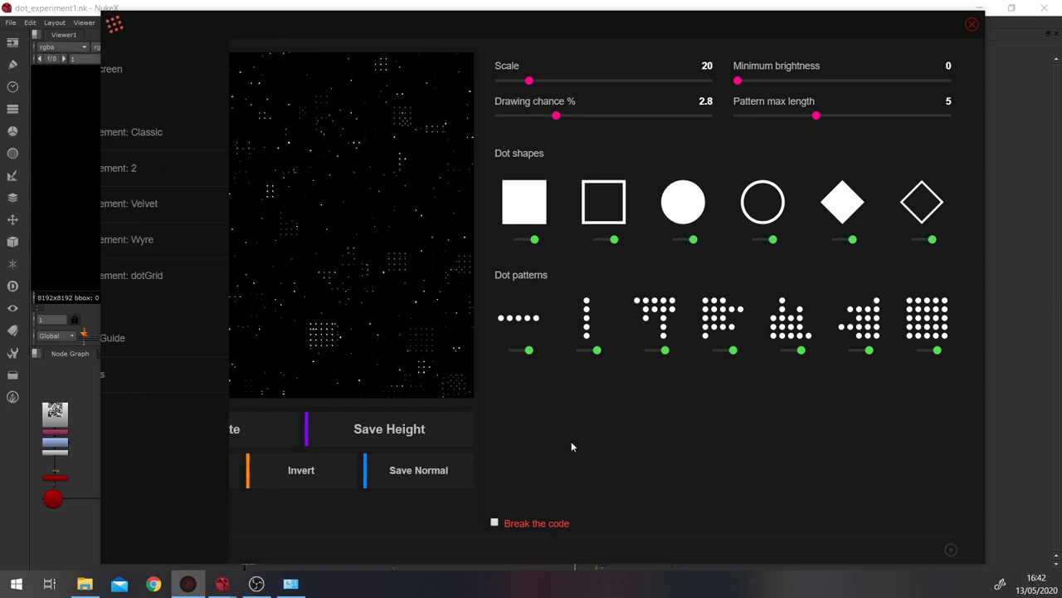
Step: Generate two new dot patterns, reload the dotGrid generator, and generate a fresh displacement map
left_click(232, 430)
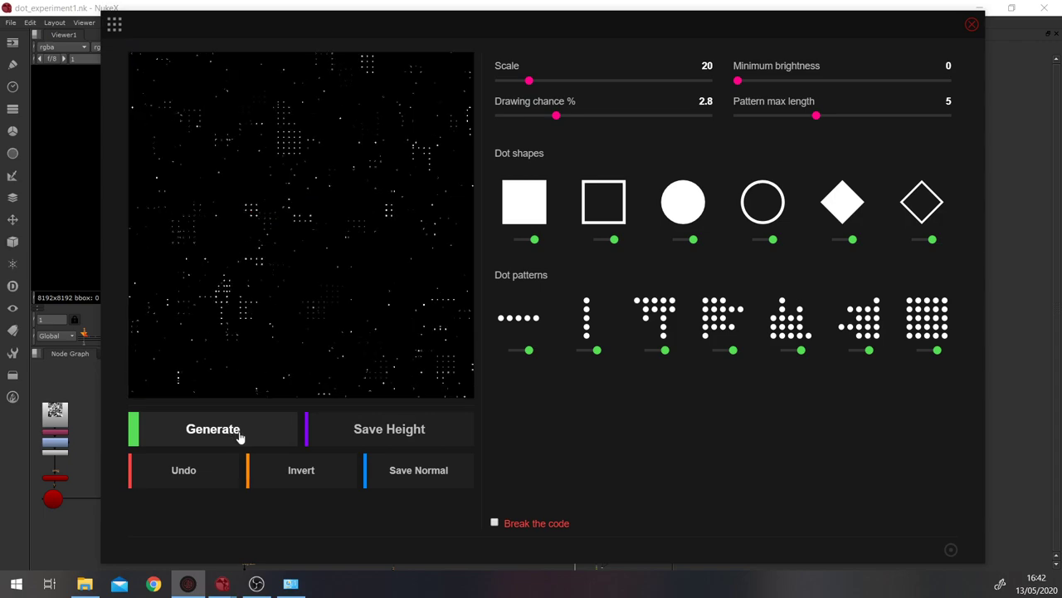
left_click(238, 435)
left_click(114, 23)
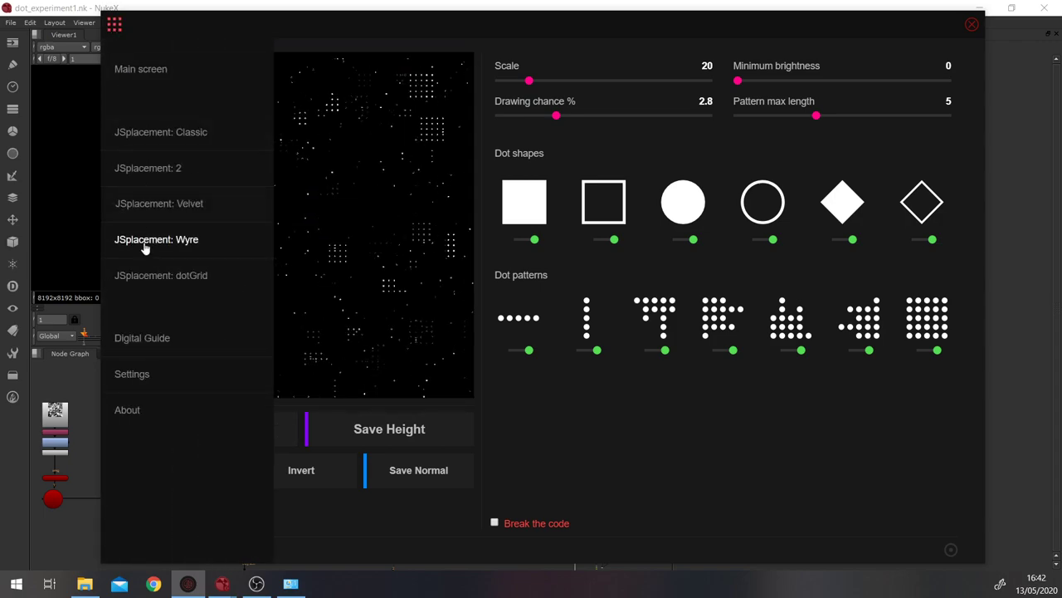
left_click(123, 276)
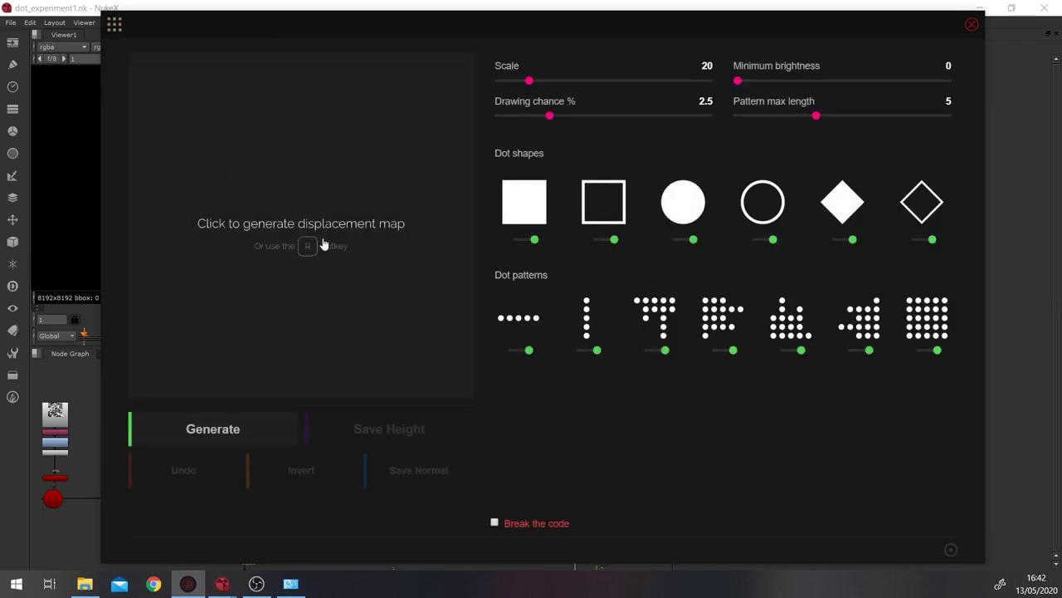
left_click(308, 330)
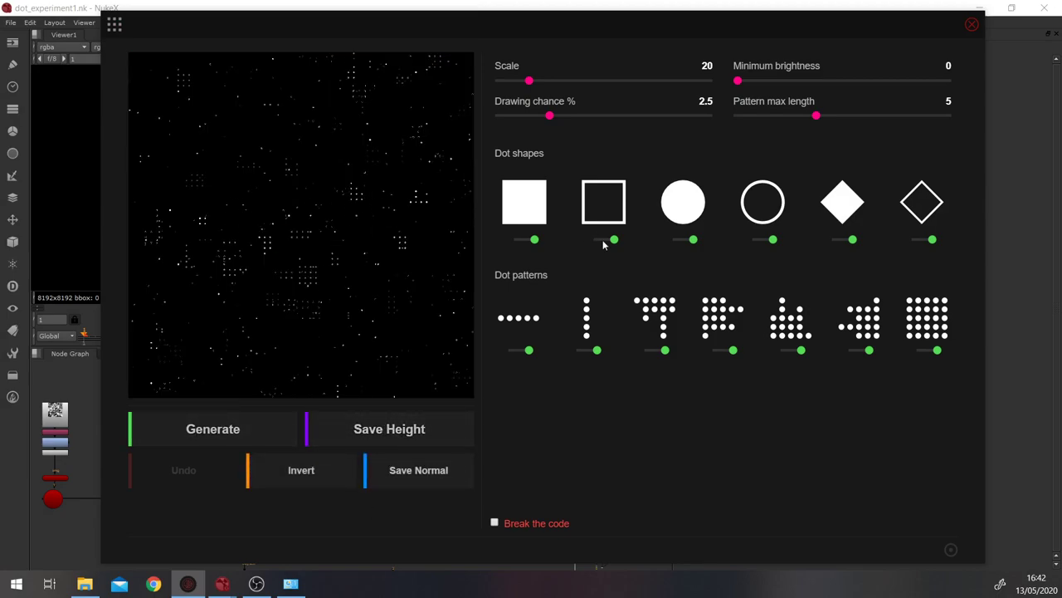
Step: Disable the outlined square dot shape, set the drawing chance to 4.3%, and set the scale to 29
left_click(614, 241)
left_click_drag(547, 114, 588, 116)
left_click_drag(530, 81, 549, 101)
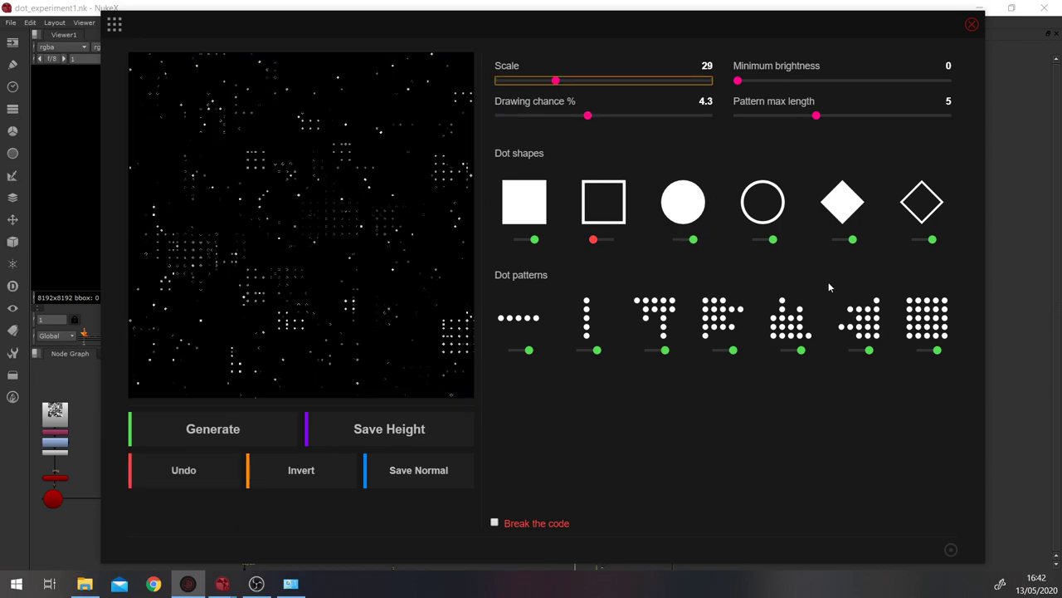
Step: Disable the filled circle dot shape and generate two new dot patterns
left_click(690, 240)
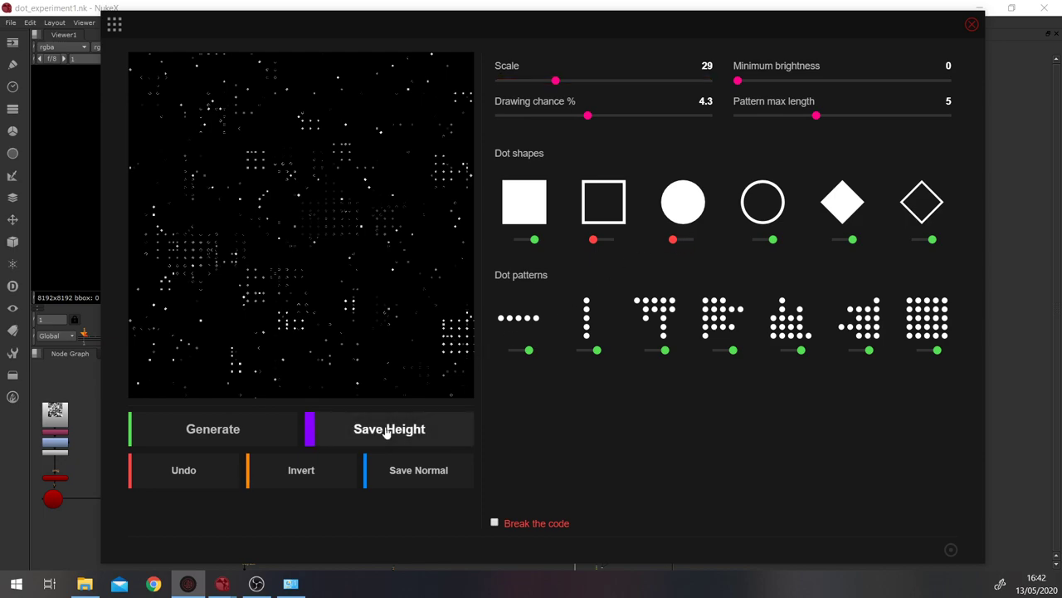
left_click(250, 432)
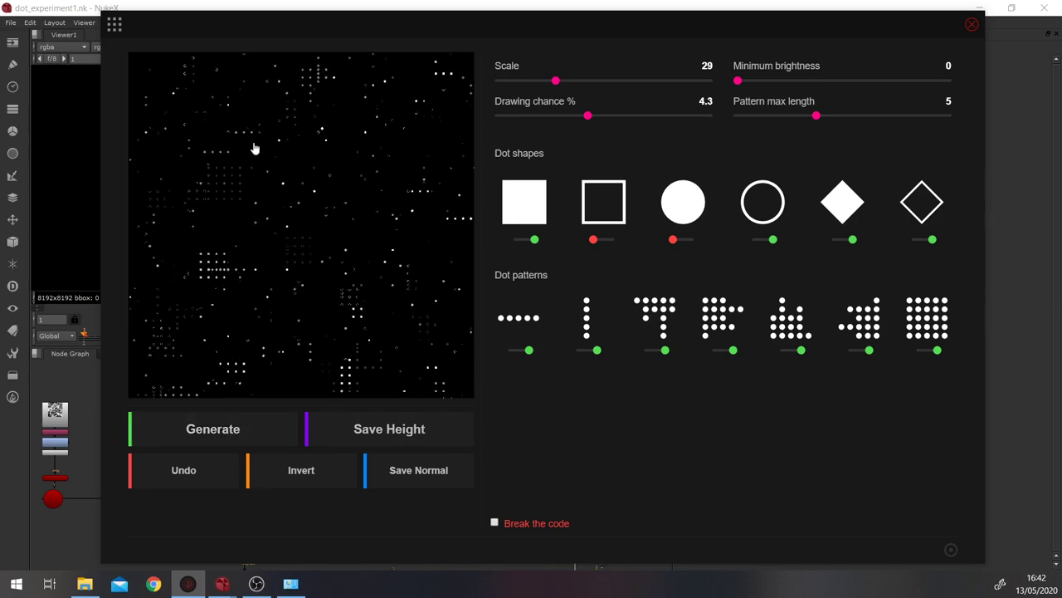
left_click(249, 423)
Step: Switch to NukeX and display the Read4 dot pattern in the viewer
left_click(64, 392)
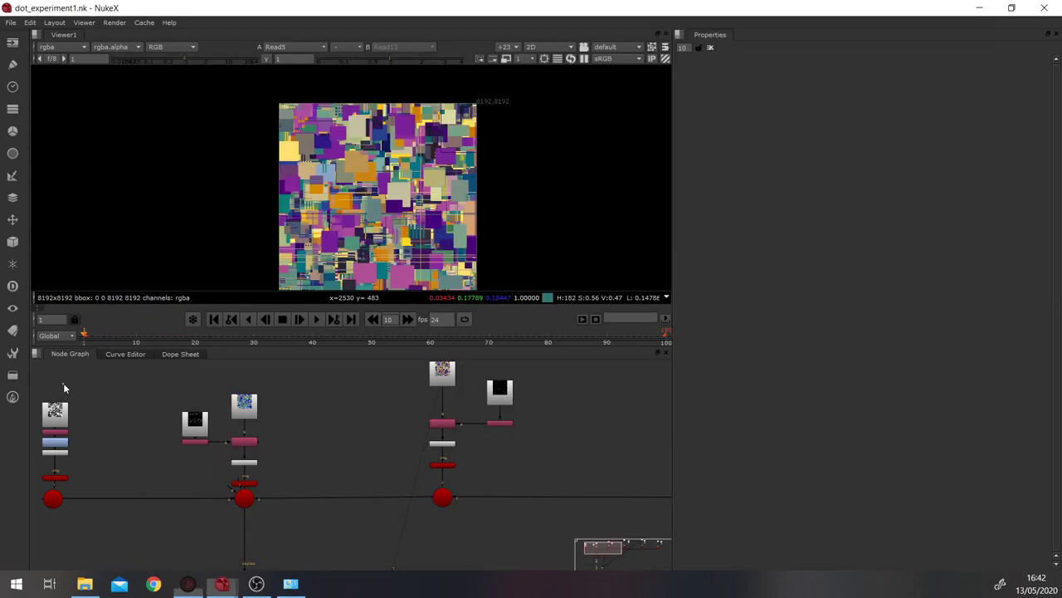
left_click(510, 395)
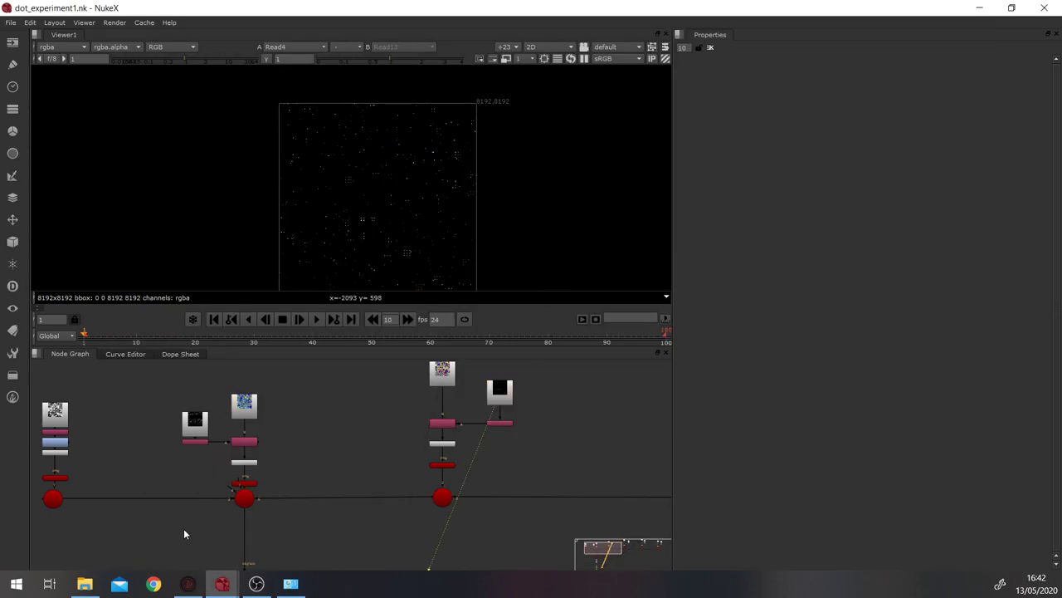
Step: Switch to JSplacement, load the Wyre generator, and generate a displacement map
left_click(188, 585)
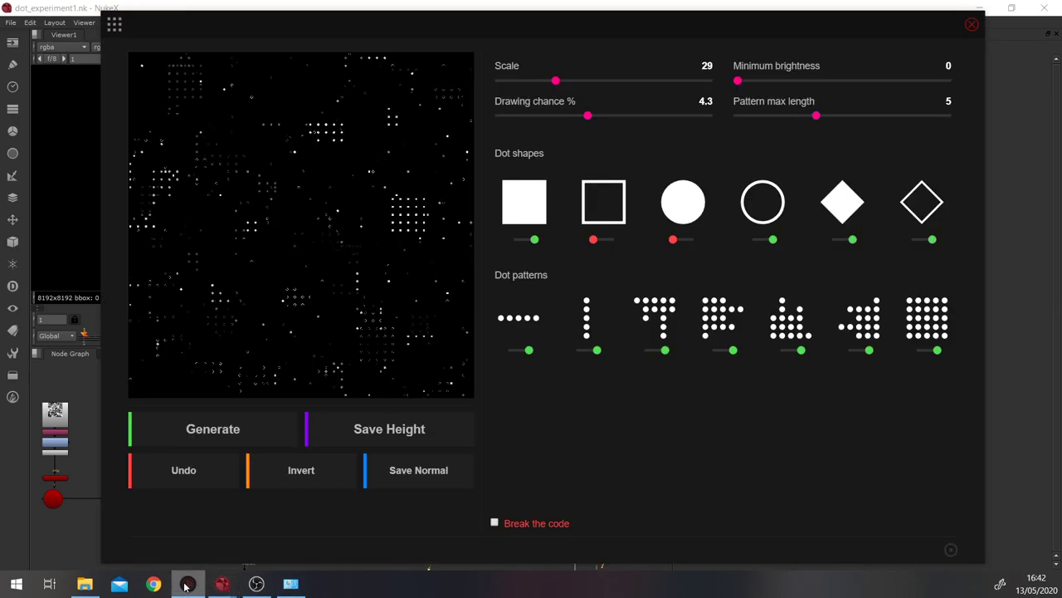
left_click(113, 24)
left_click(191, 239)
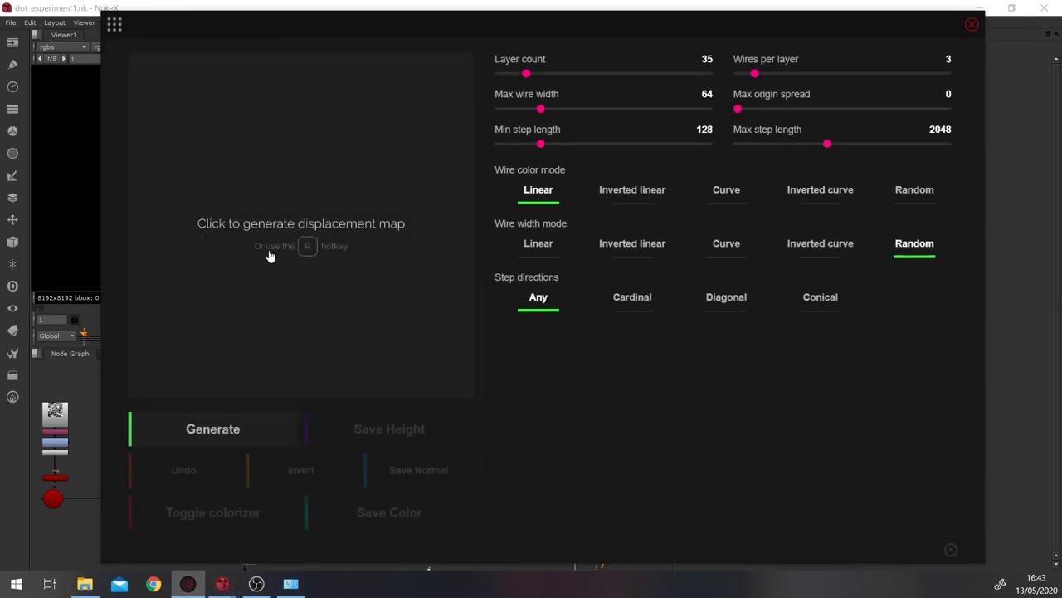
left_click(287, 254)
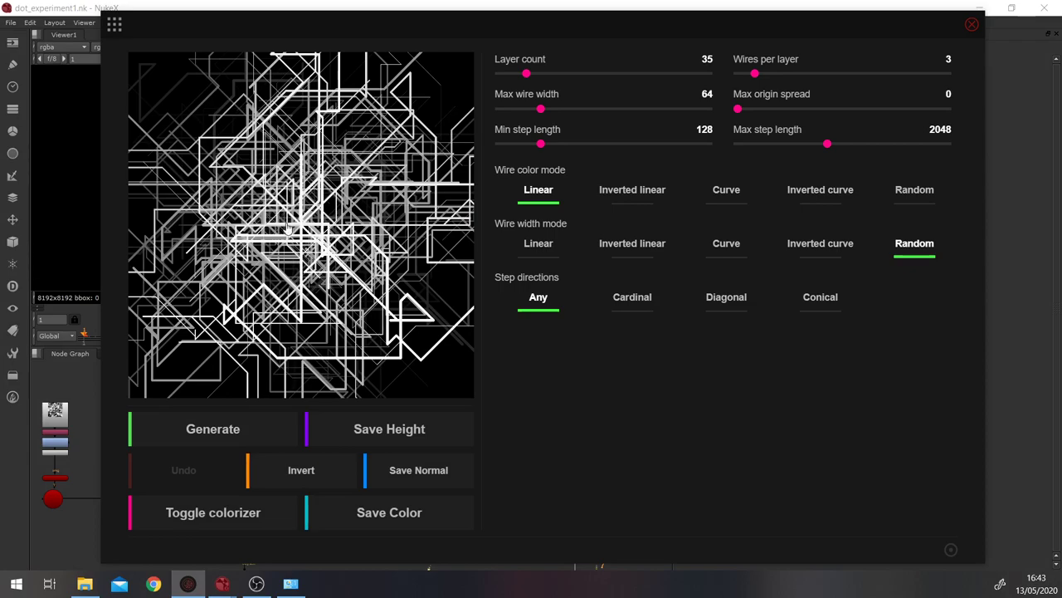
Step: Return to NukeX and display the Read16 wire pattern from the last branch of the node graph
left_click(83, 389)
scroll(158, 387, "down", 1)
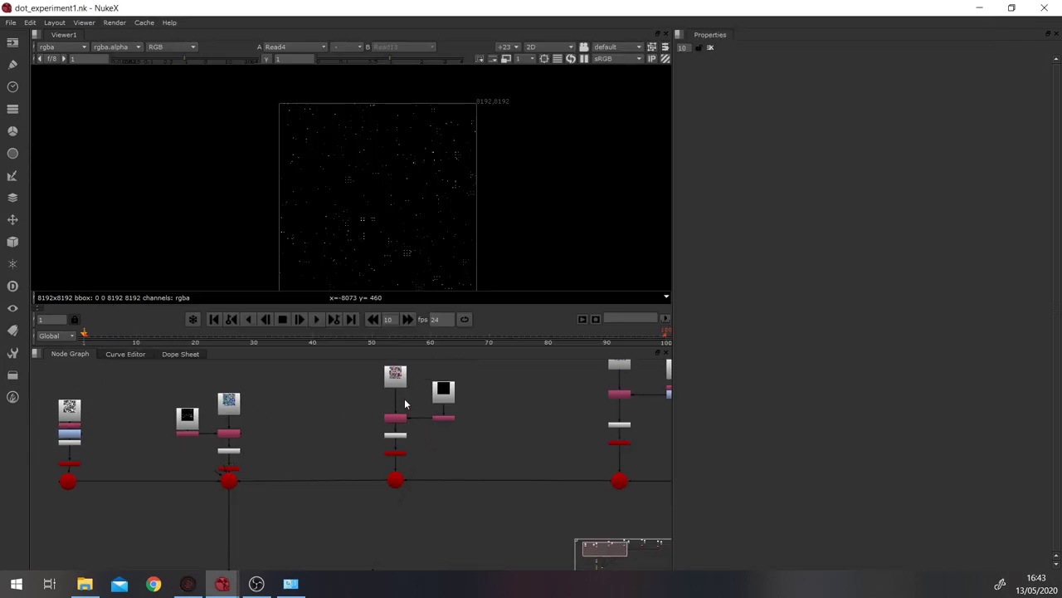
middle_click_drag(646, 427, 233, 418)
middle_click_drag(664, 390, 452, 441)
left_click(500, 427)
key("1")
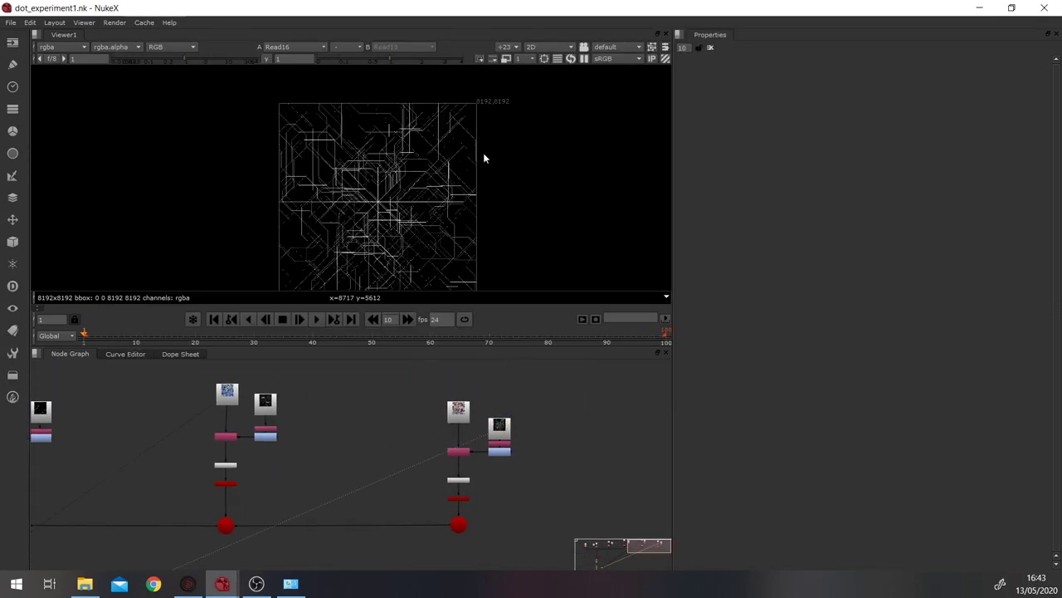
Step: Switch to JSplacement and turn on the colorizer to colour the generated wire map with a gradient
left_click(188, 583)
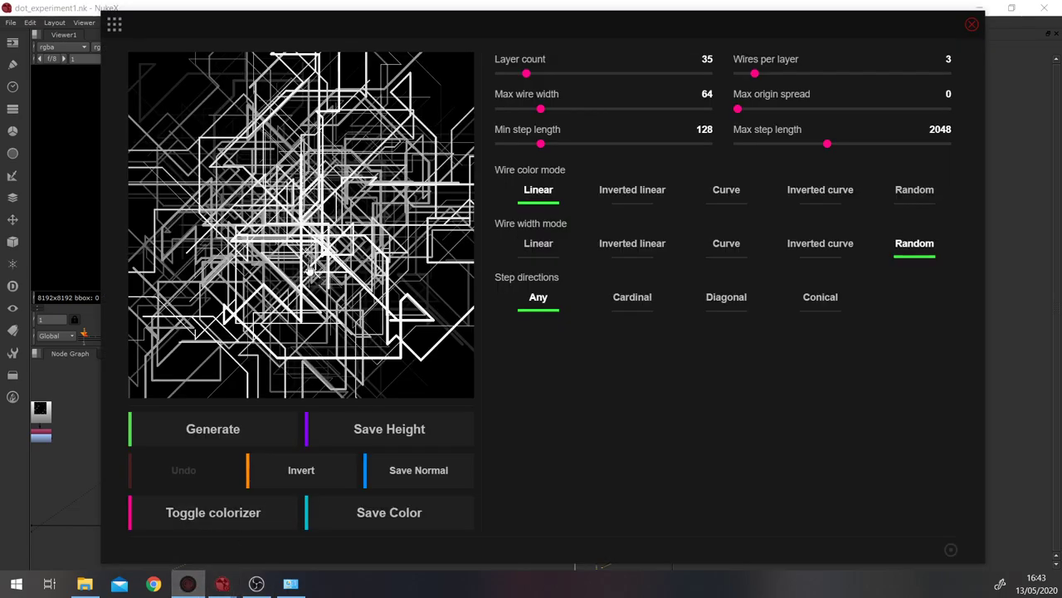
left_click(220, 514)
left_click(345, 81)
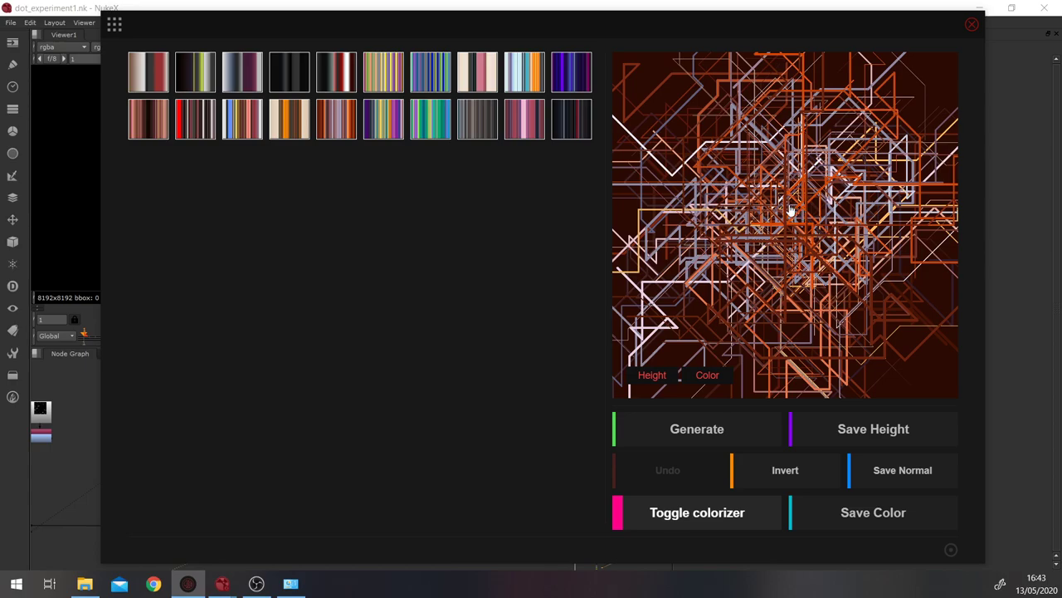
Step: Load the JSplacement Classic generator and generate a displacement map with its default settings
left_click(116, 27)
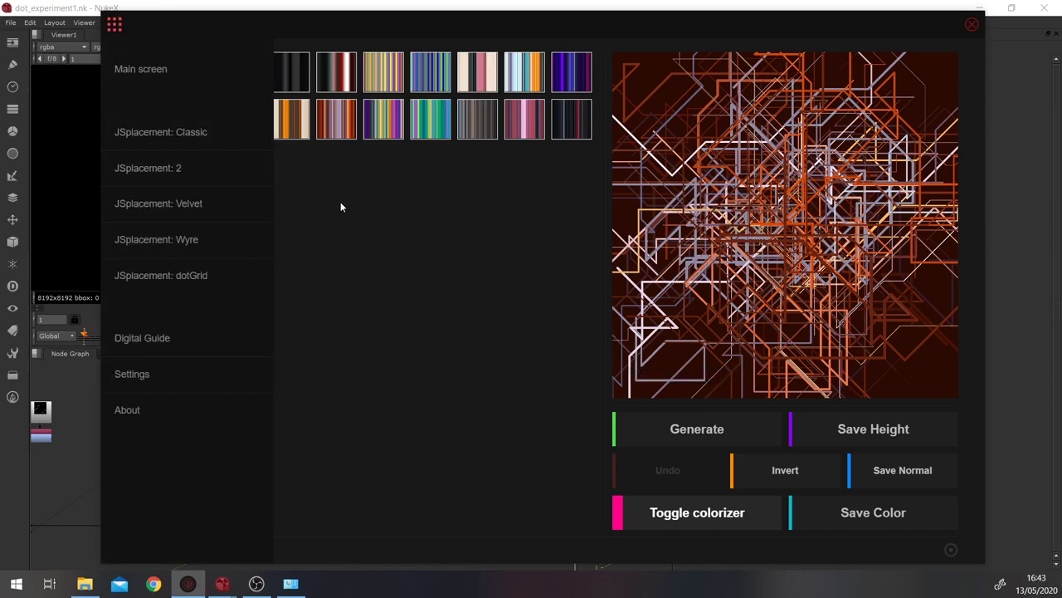
left_click(193, 139)
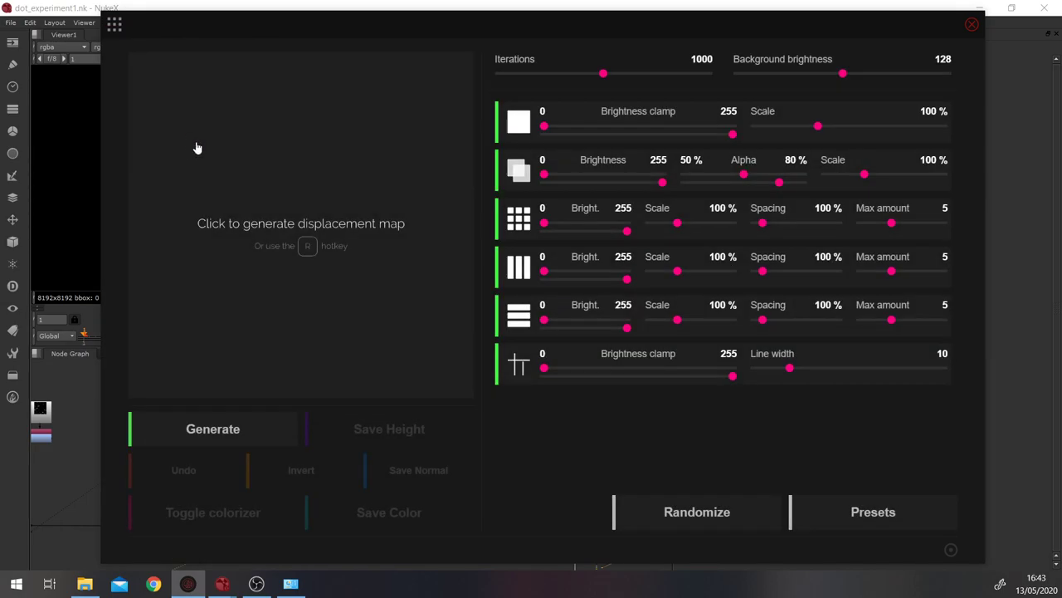
left_click(307, 274)
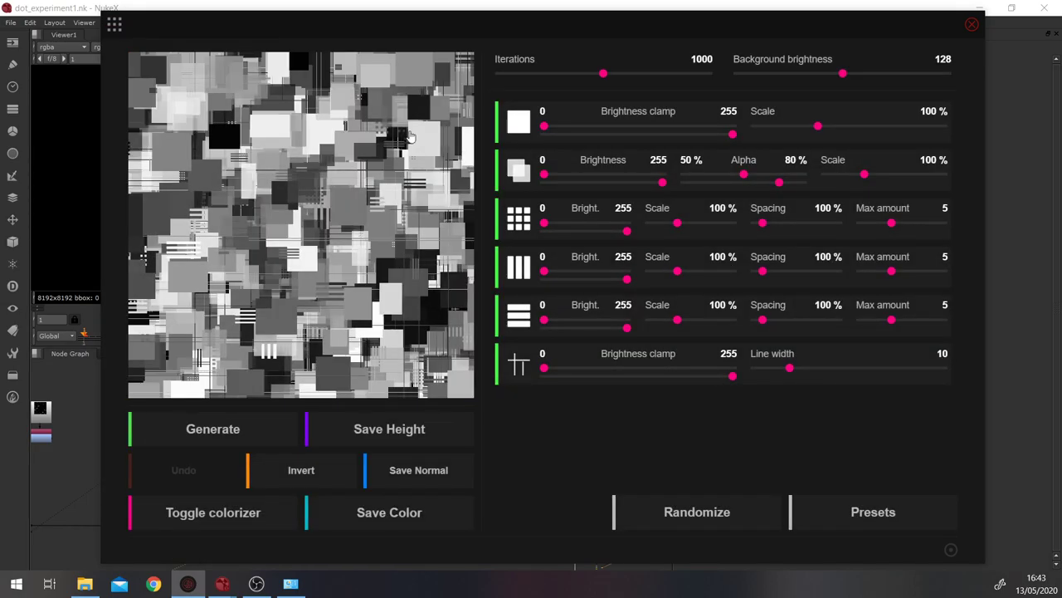
Step: Switch to NukeX, open the Read13 colour texture's properties, and display it in the viewer
left_click(82, 447)
double_click(228, 397)
key("1")
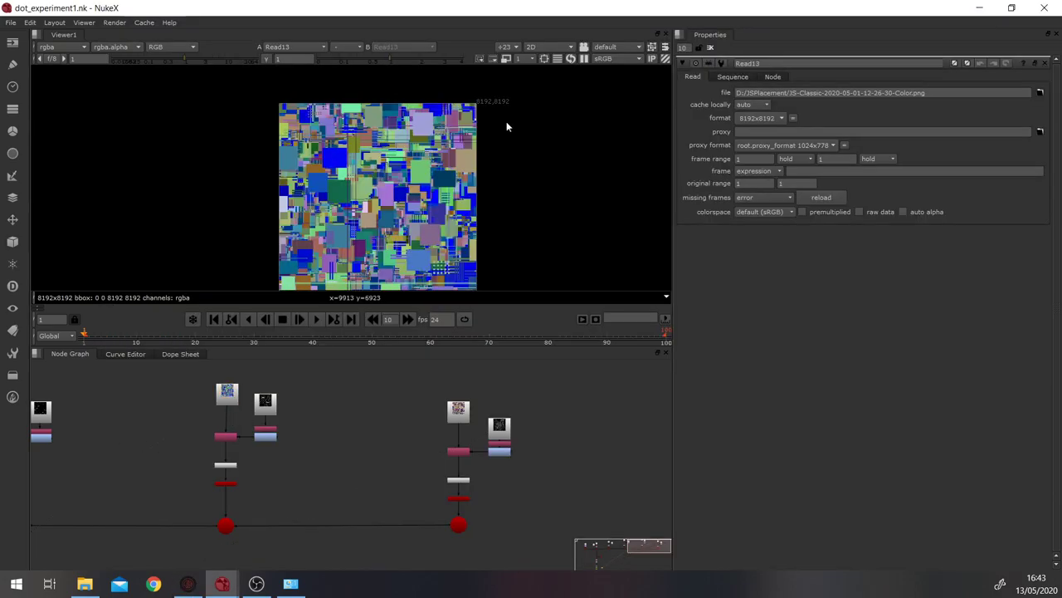
Step: In JSplacement, colorize the Classic map with the purple-teal and red-orange gradients, ending on the orange-cream gradient
left_click(188, 584)
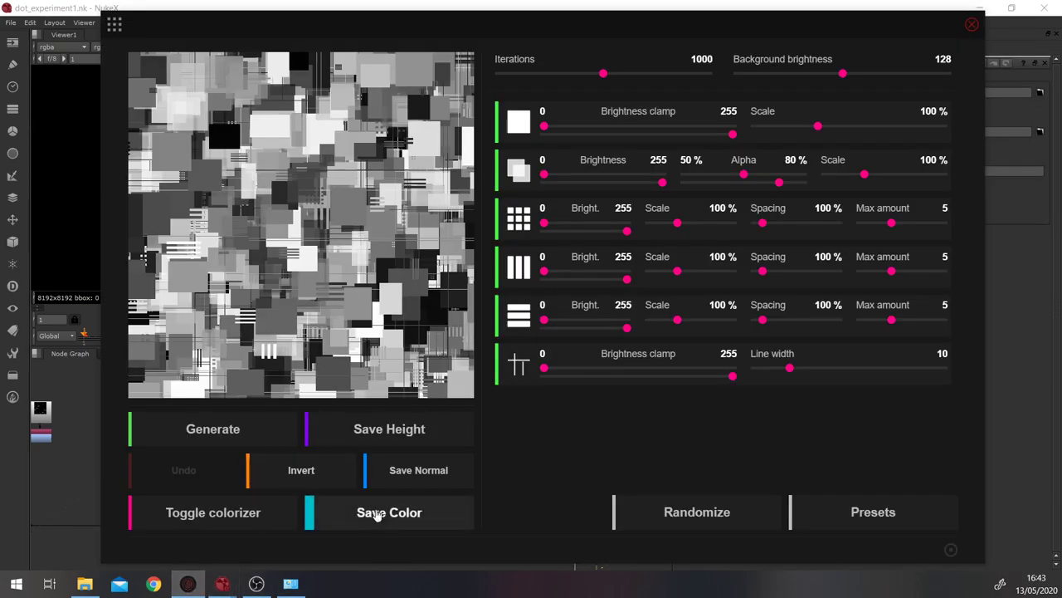
left_click(265, 516)
left_click(430, 126)
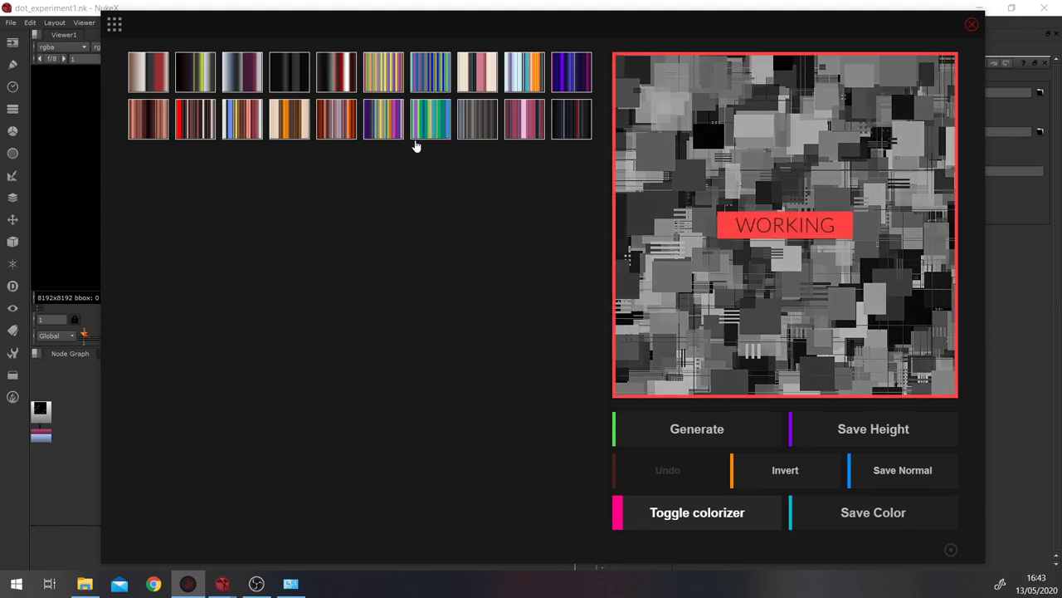
left_click(384, 115)
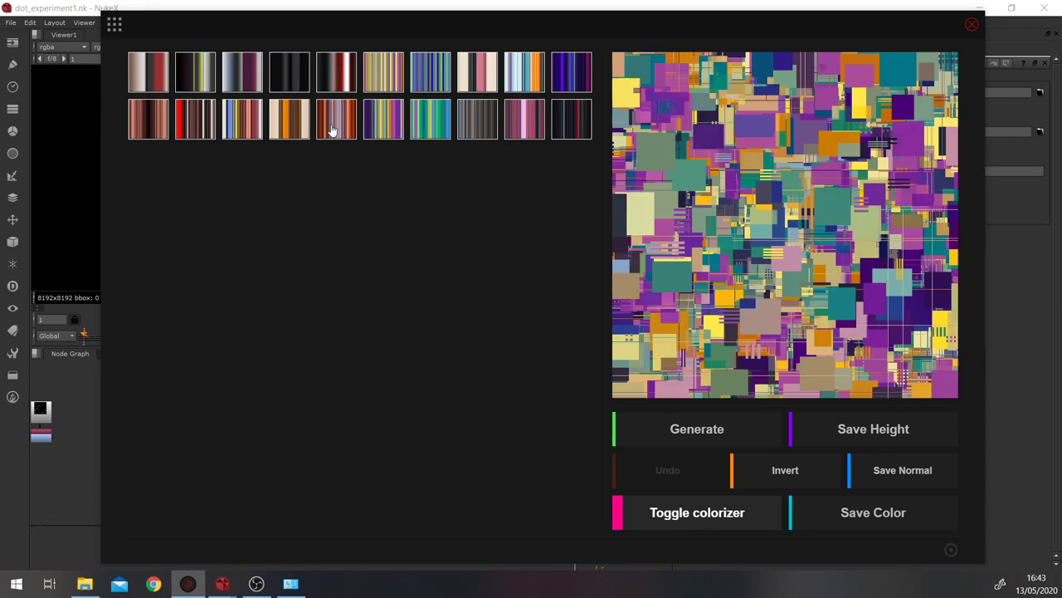
left_click(332, 130)
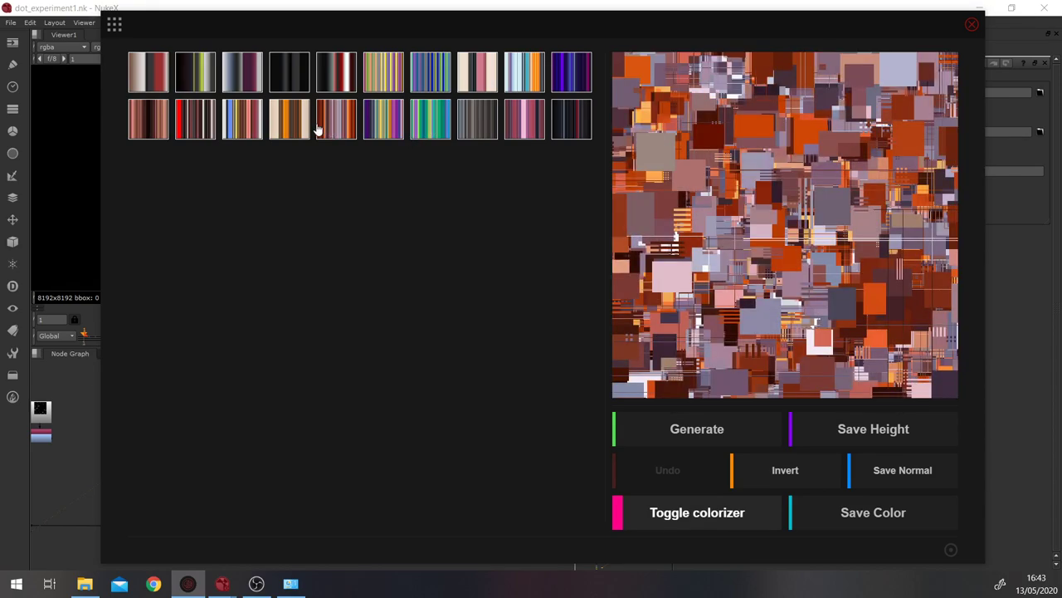
left_click(301, 126)
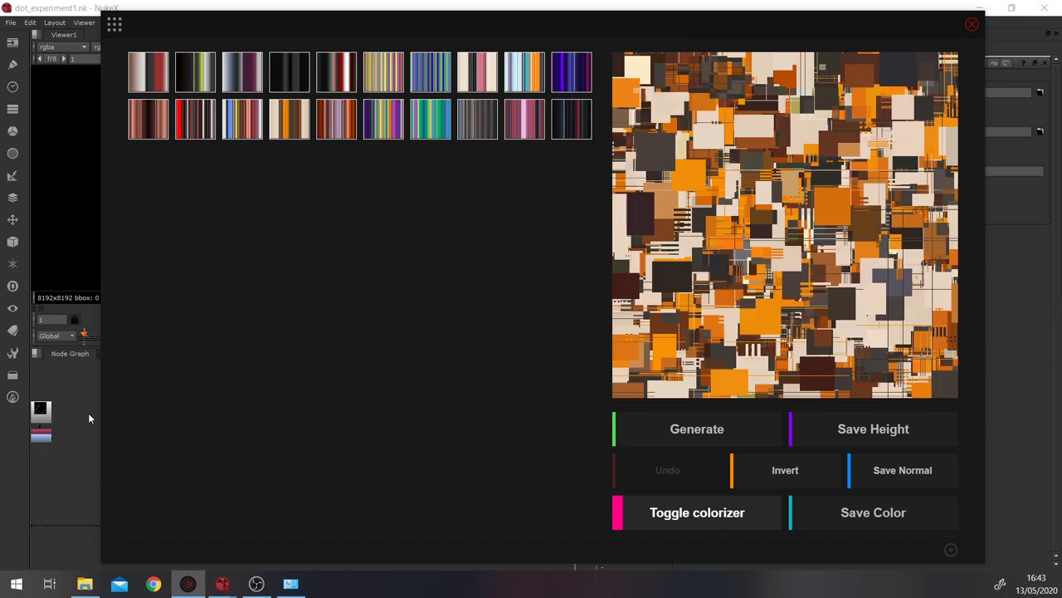
Step: Return to NukeX and fit the Read13 colour texture to the viewer
left_click(49, 418)
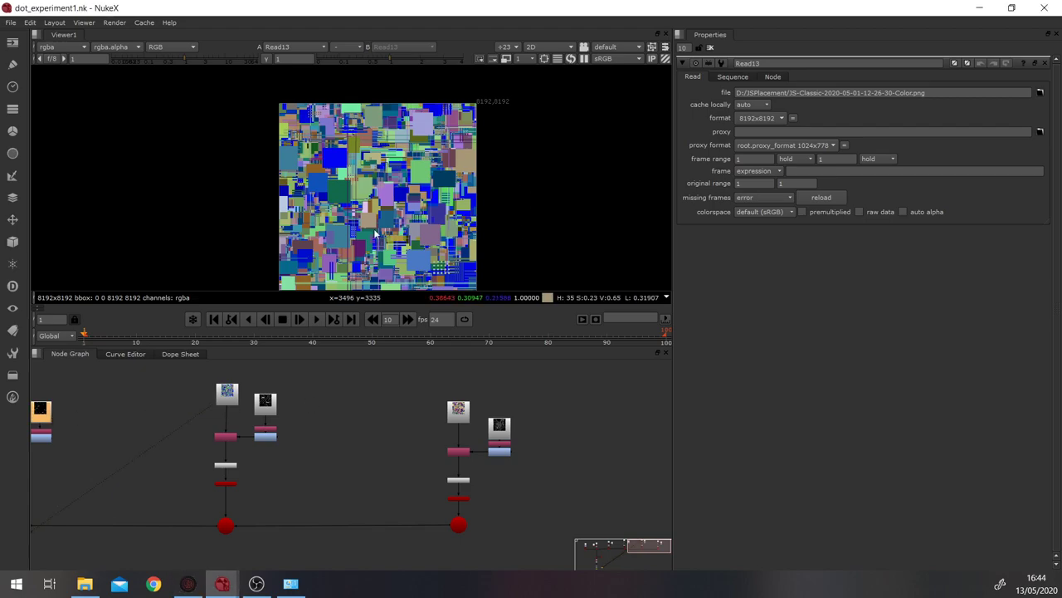
key("f")
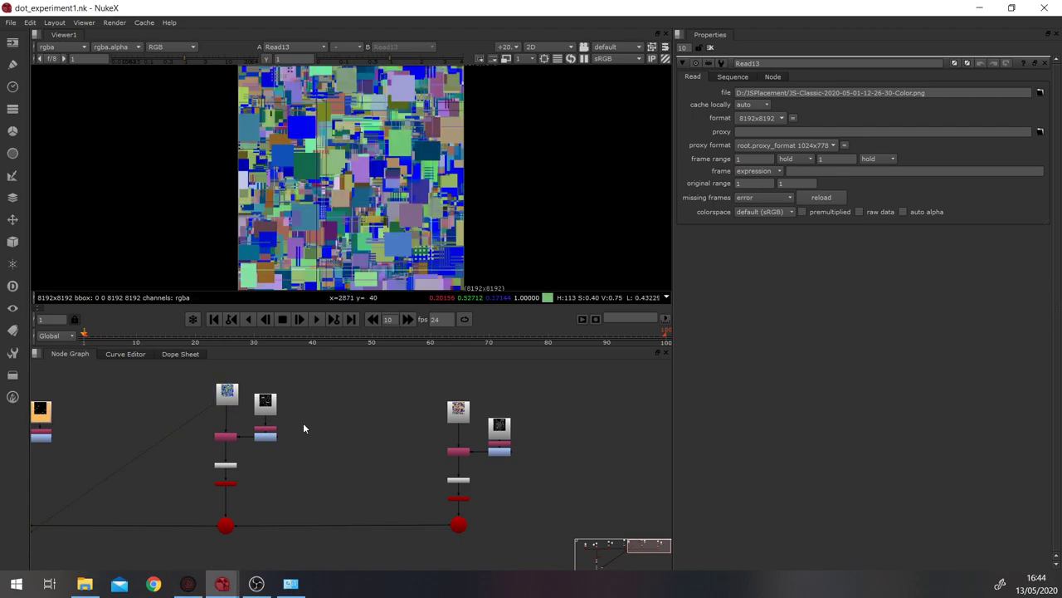
Step: Go back to JSplacement and look through its generator list once more
left_click(186, 585)
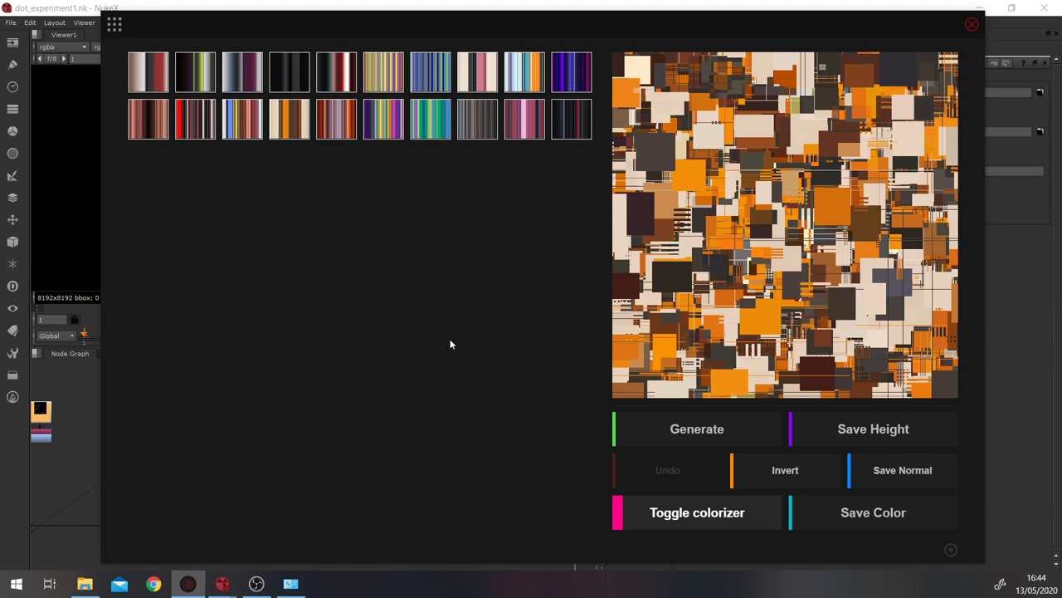
left_click(113, 26)
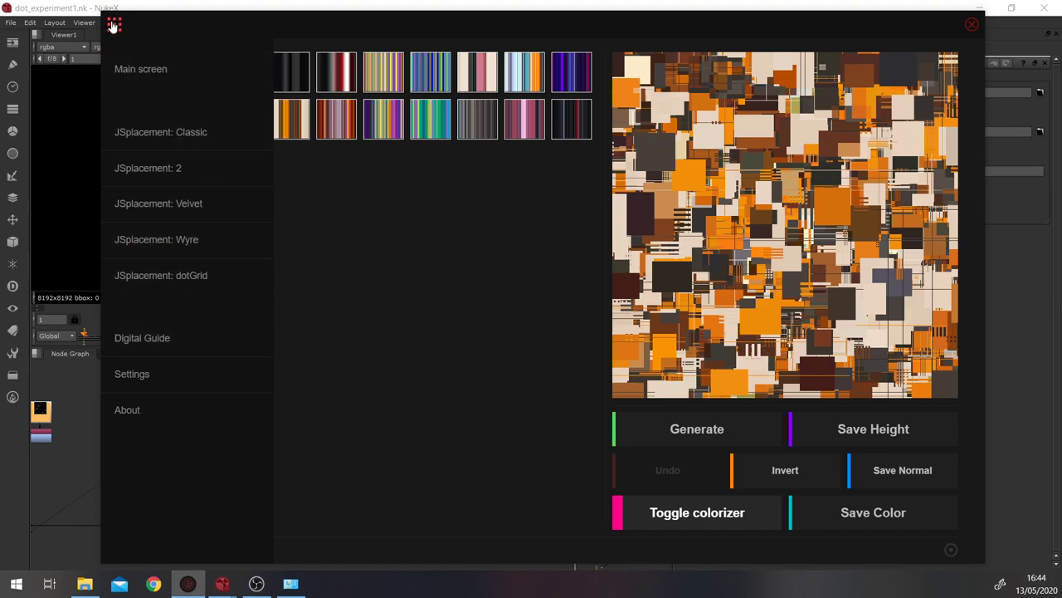
left_click(112, 27)
left_click(113, 26)
left_click(113, 26)
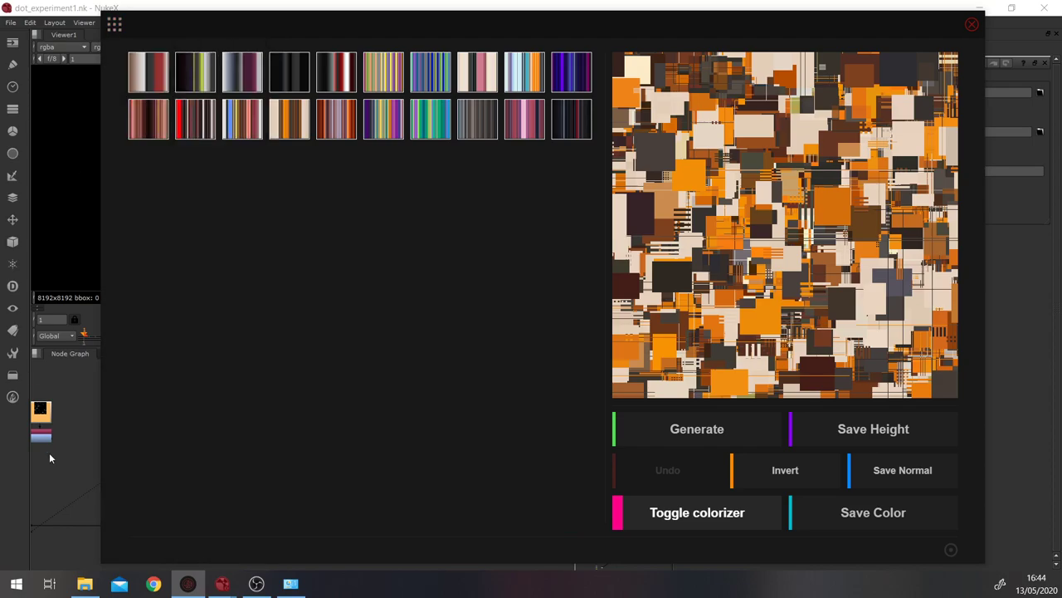
Step: Switch to NukeX and view the output of Copy4 followed by the wire pattern output of Grade4
left_click(50, 454)
scroll(244, 448, "up", 5)
left_click(209, 431)
key("2")
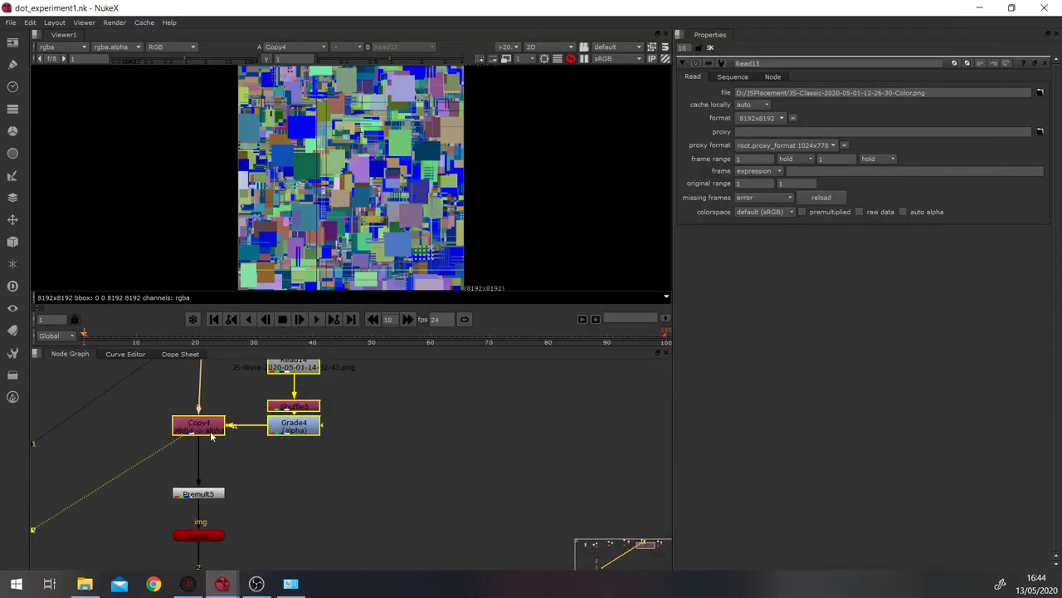
middle_click_drag(298, 452, 296, 477)
left_click(301, 454)
key("1")
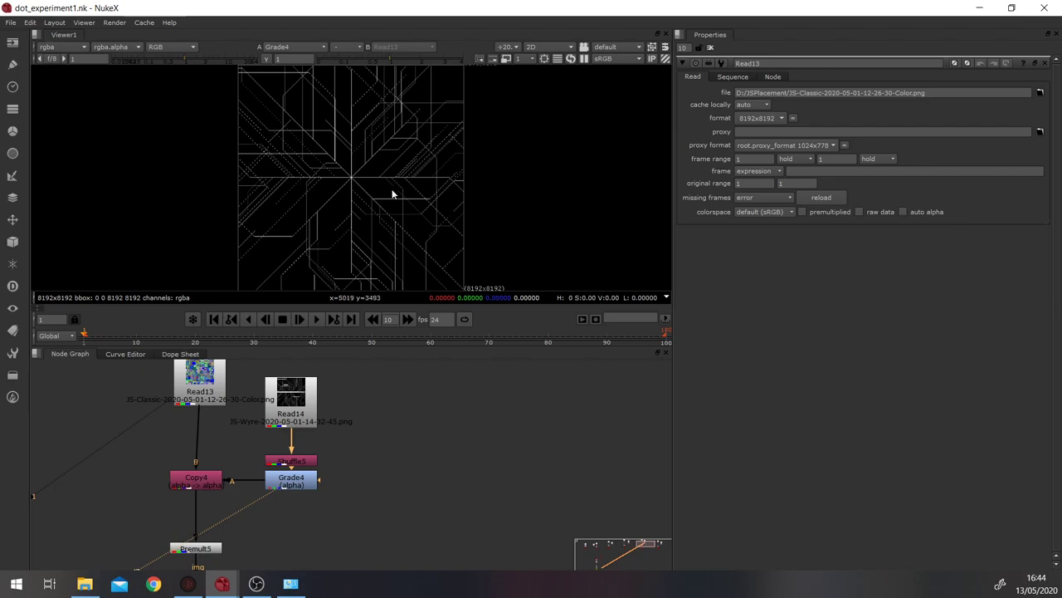
Step: Insert a Clamp node between Grade4 and the A input of Copy4
key("Tab")
type("cl")
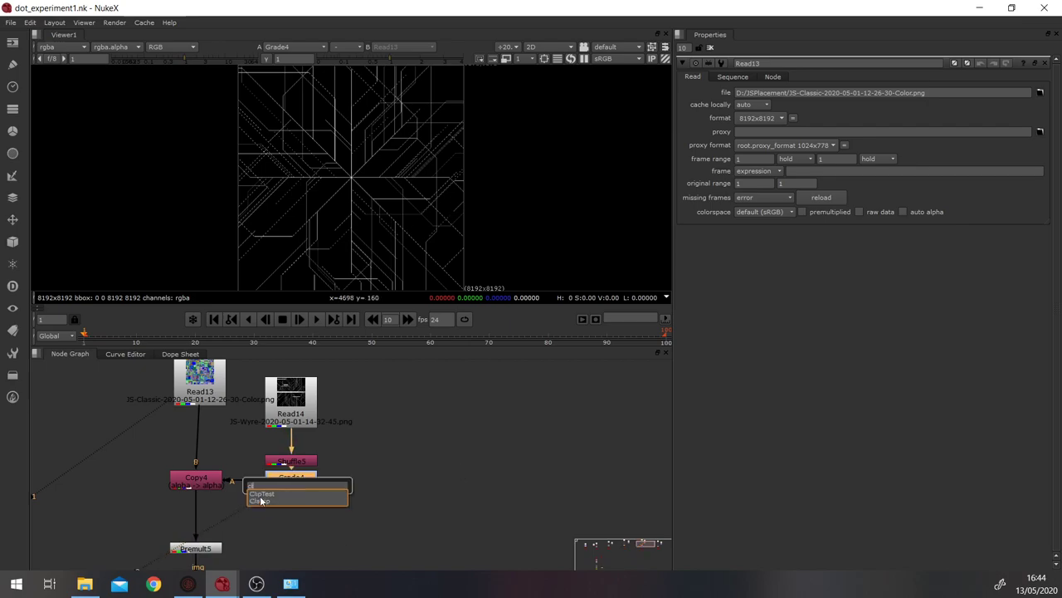
left_click(266, 500)
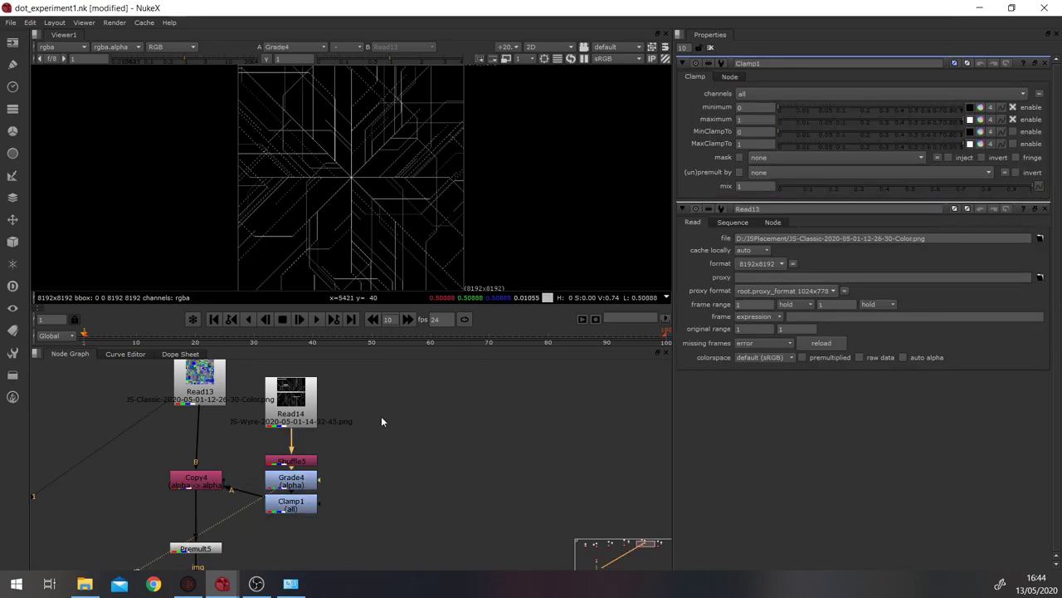
Step: Open the Grade4 settings and line up the Copy4 node horizontally with Clamp1
left_click(308, 486)
double_click(309, 486)
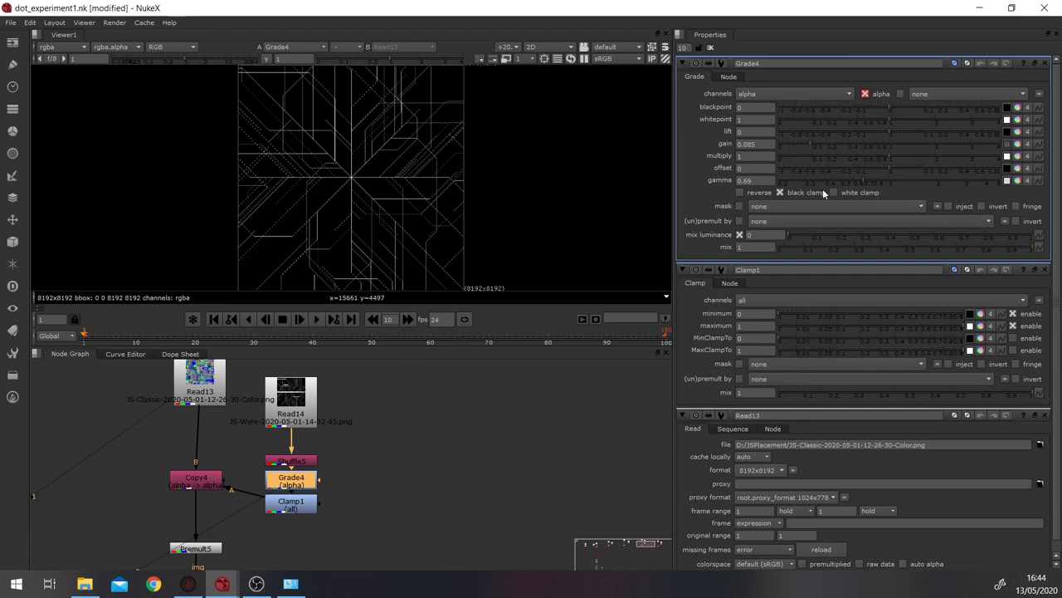
left_click_drag(210, 488, 210, 512)
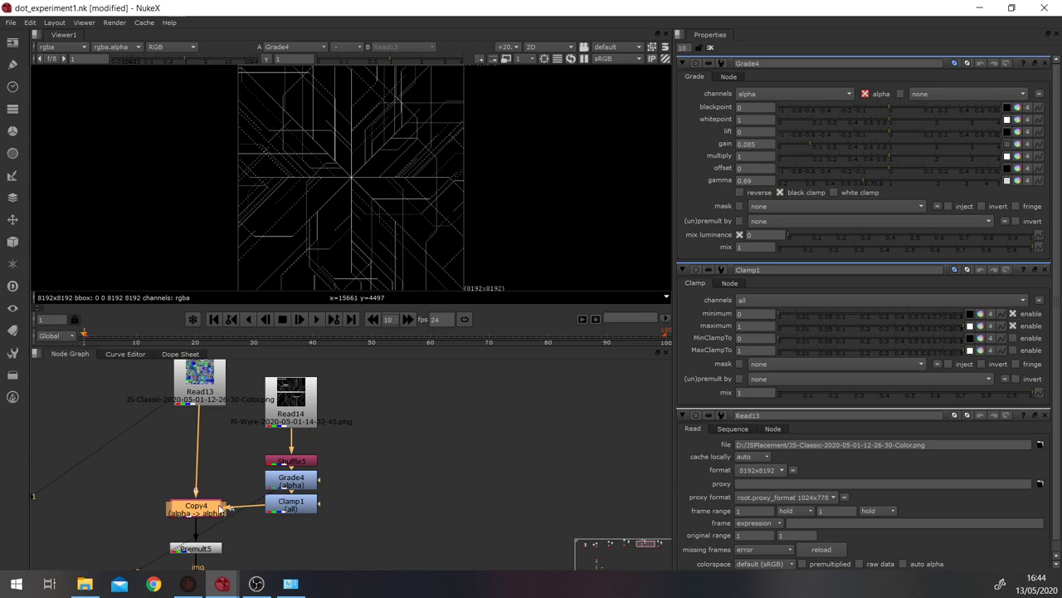
left_click(225, 502)
left_click(208, 512)
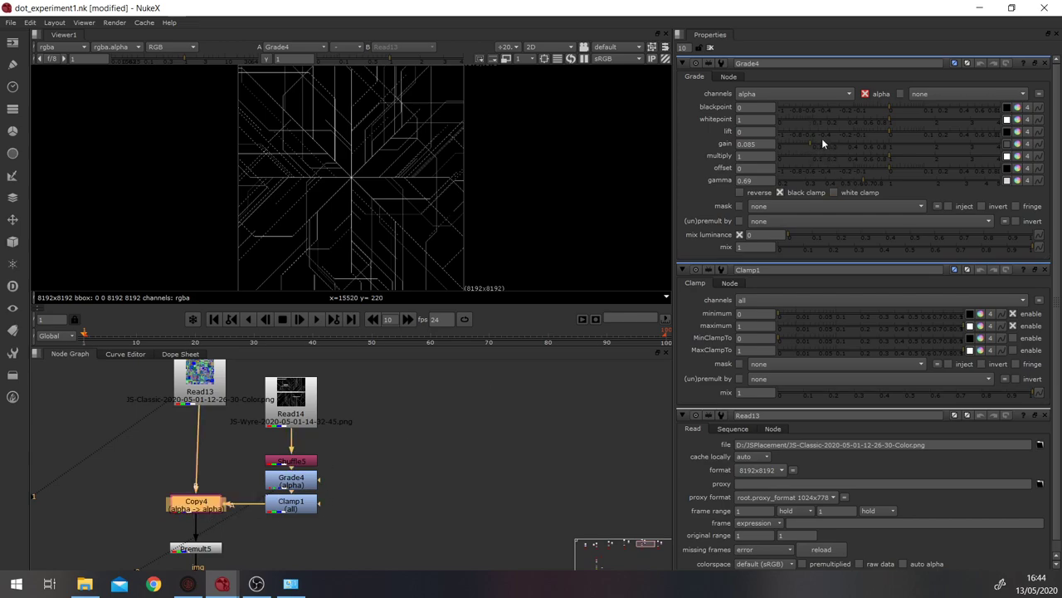
left_click(303, 506)
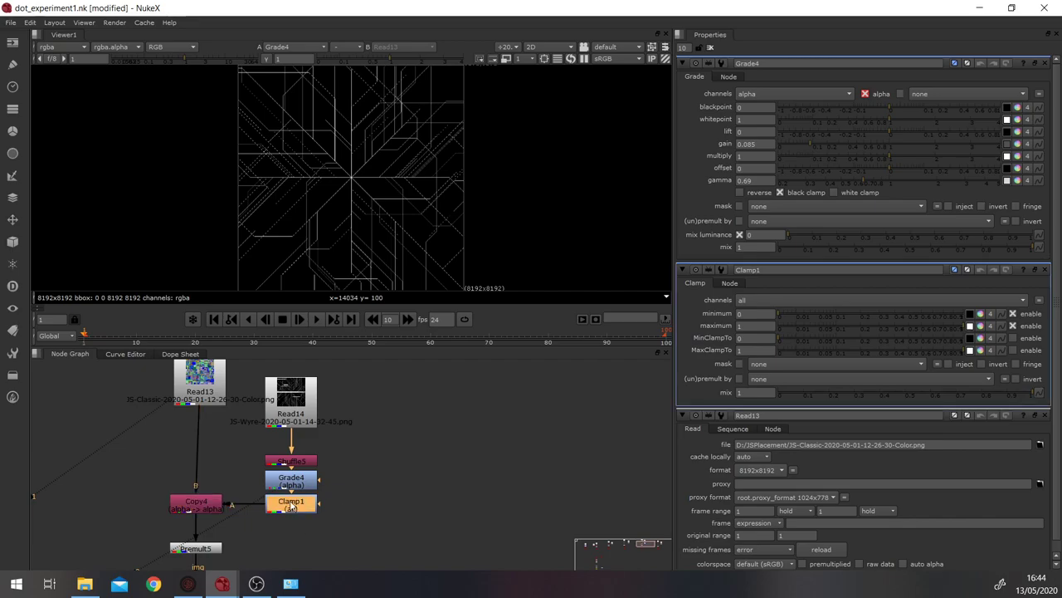
left_click(363, 498)
Step: Display the Copy4 output and inspect its alpha, red, green, and blue channels one by one
left_click(201, 549)
left_click(206, 509)
key("1")
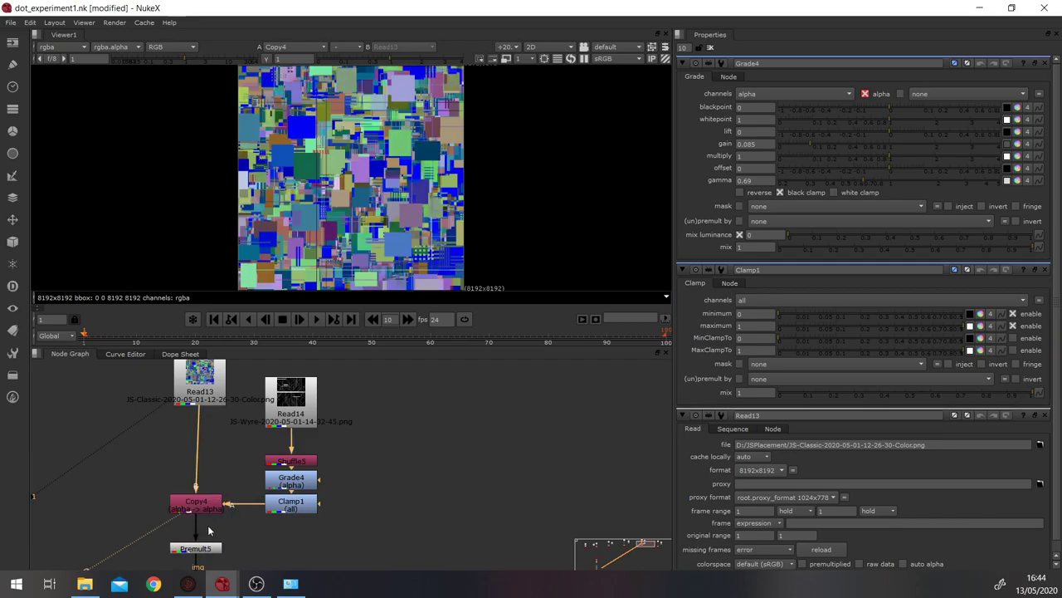
key("a")
key("r")
key("g")
key("b")
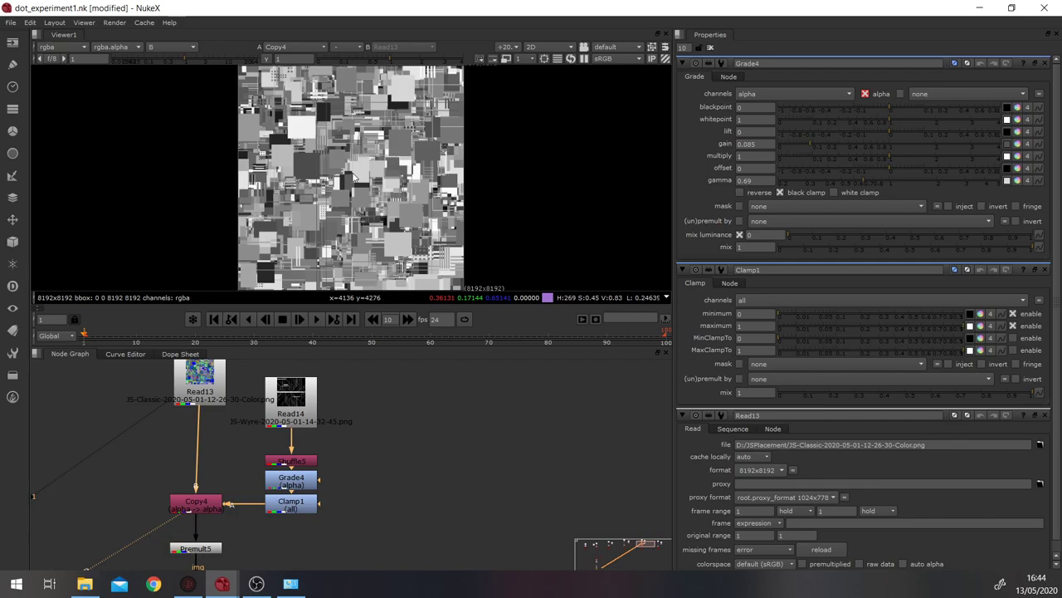
Step: Inspect Copy4's channels and the Premult5 output with the viewer gain raised to 2.2, and restore the default gain
key("r")
key("g")
key("a")
mouse_move(185, 61)
left_mouse_down()
mouse_move(223, 62)
mouse_move(198, 61)
left_mouse_up()
left_click(194, 547)
key("1")
key("a")
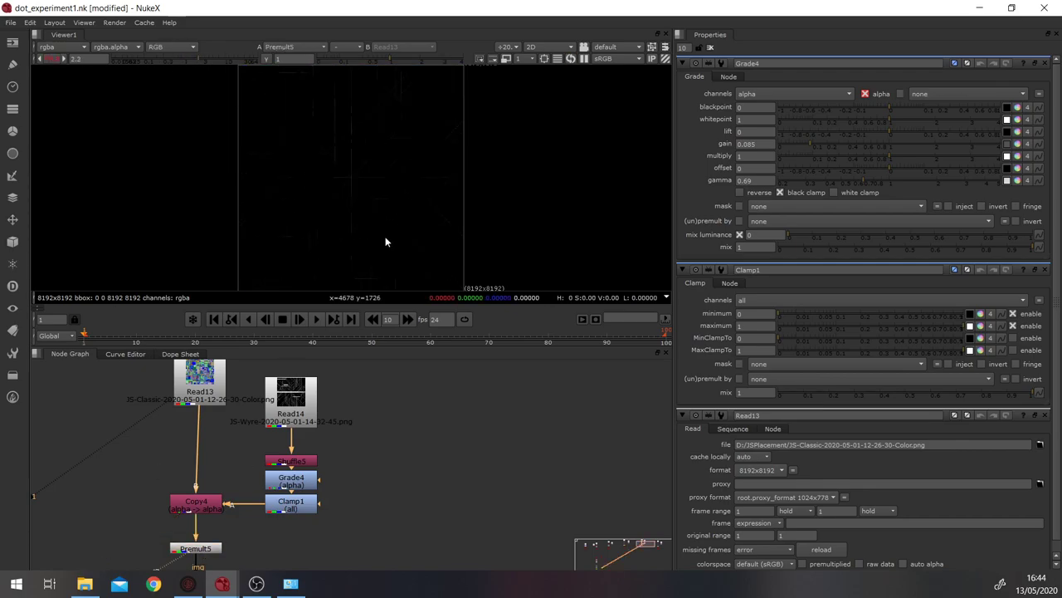
left_click(45, 58)
Step: View the premultiplied outputs of the other pattern branches and examine the Premult1 dot pattern up close
scroll(296, 478, "down", 5)
middle_click_drag(392, 451, 589, 456)
left_click_drag(200, 441, 142, 460)
left_click(171, 433, "ctrl")
key("1")
left_click(302, 437)
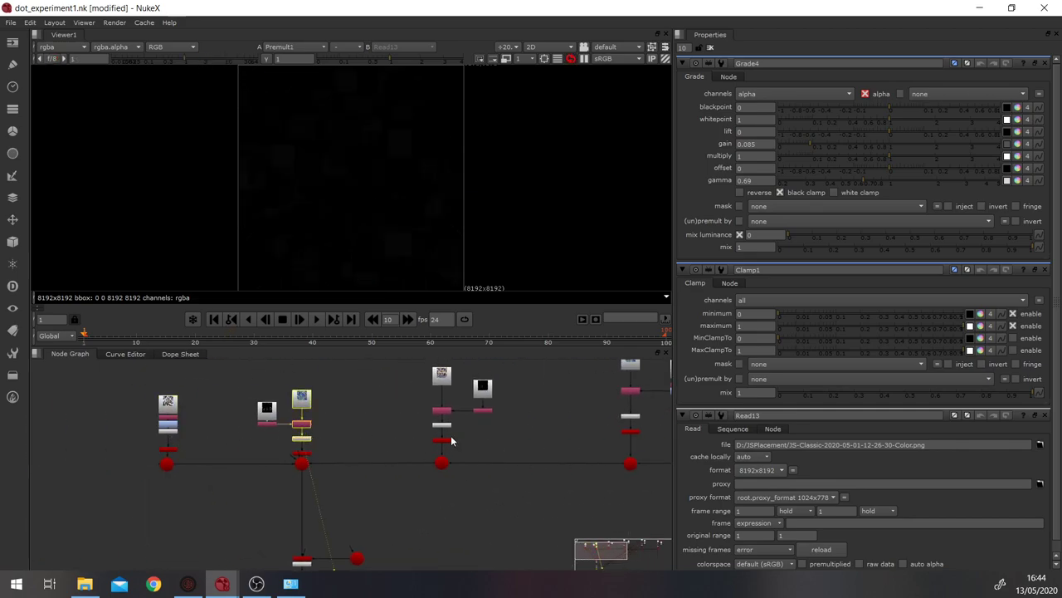
key("1")
left_click_drag(463, 418, 403, 440)
key("1")
left_click(302, 438)
key("1")
scroll(374, 95, "up", 4)
scroll(240, 157, "up", 3)
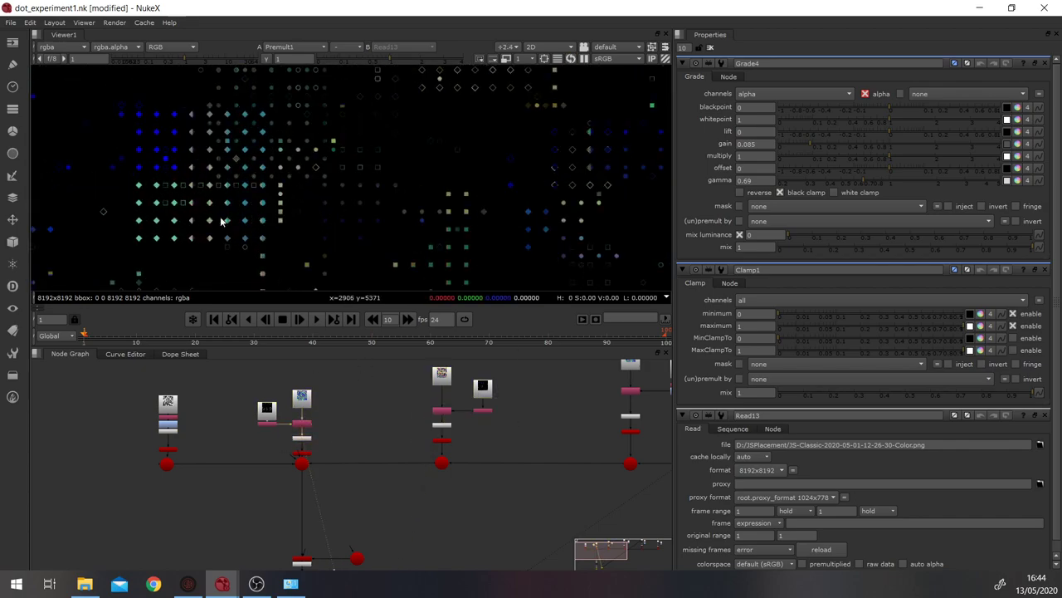
Step: Display the Premult3 output and fit the whole image in the viewer
left_click_drag(467, 420, 405, 436)
key("1")
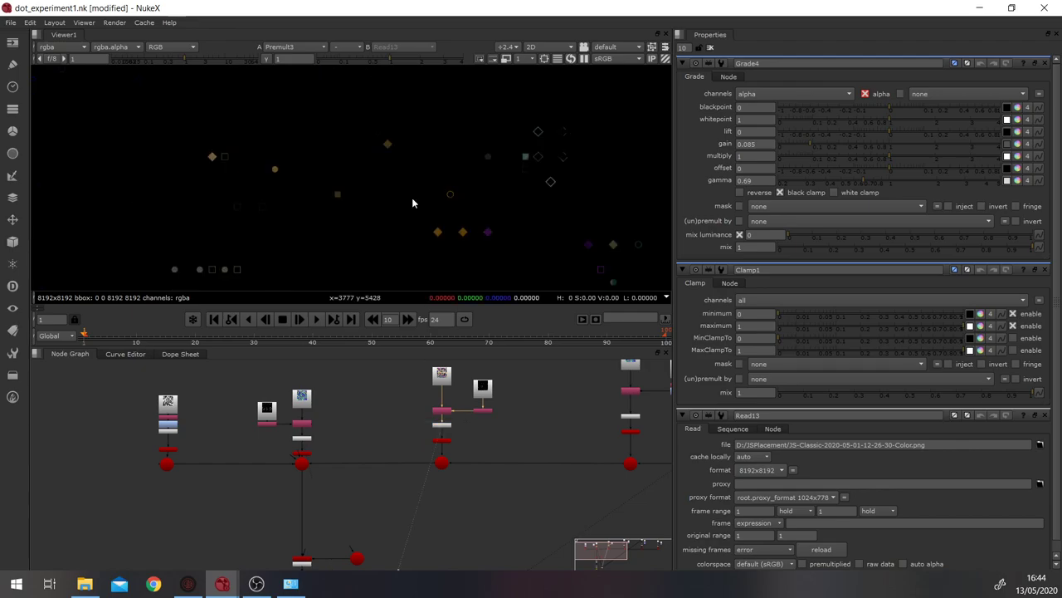
key("f")
Step: Display Scene1 in the 3D viewer and orbit around the textured cards to examine their layered arrangement
scroll(465, 467, "up", 4)
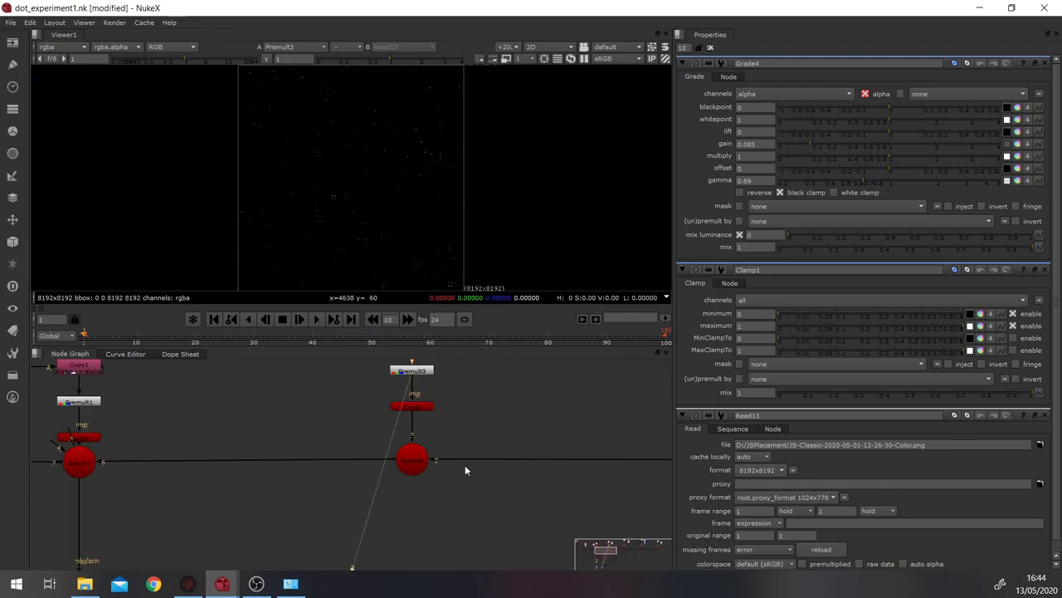
left_click_drag(84, 463, 83, 472)
key("1")
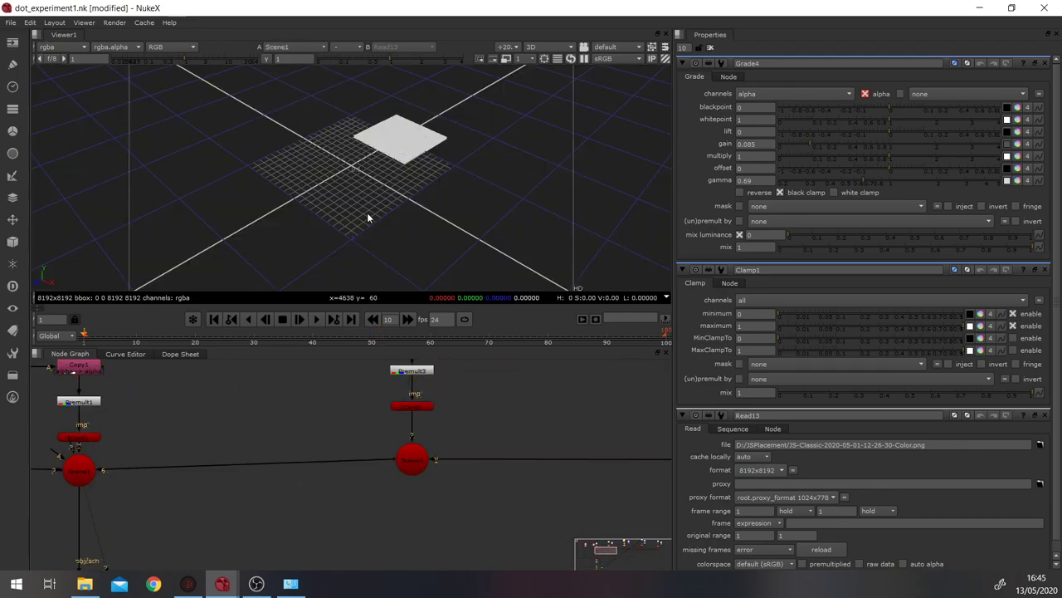
scroll(410, 148, "up", 2)
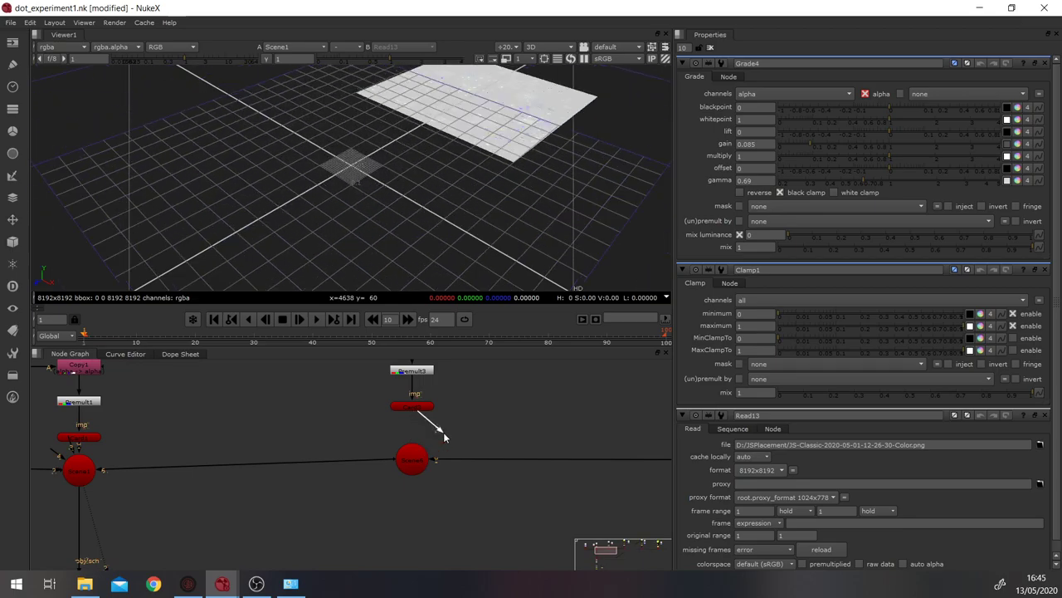
scroll(498, 451, "up", 3)
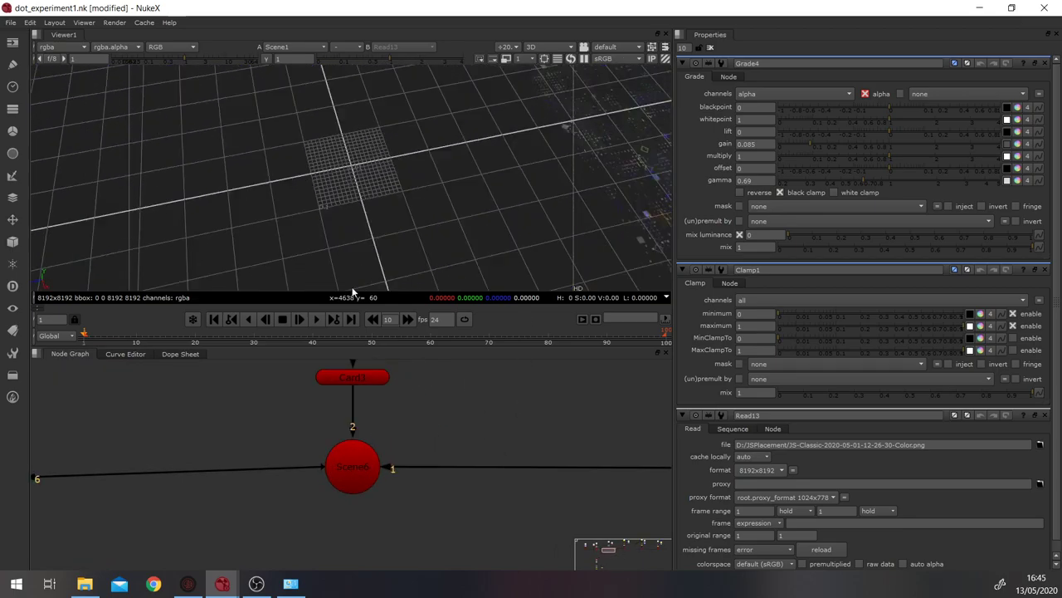
left_click_drag(353, 288, 571, 103, "ctrl")
middle_click_drag(571, 103, 401, 155)
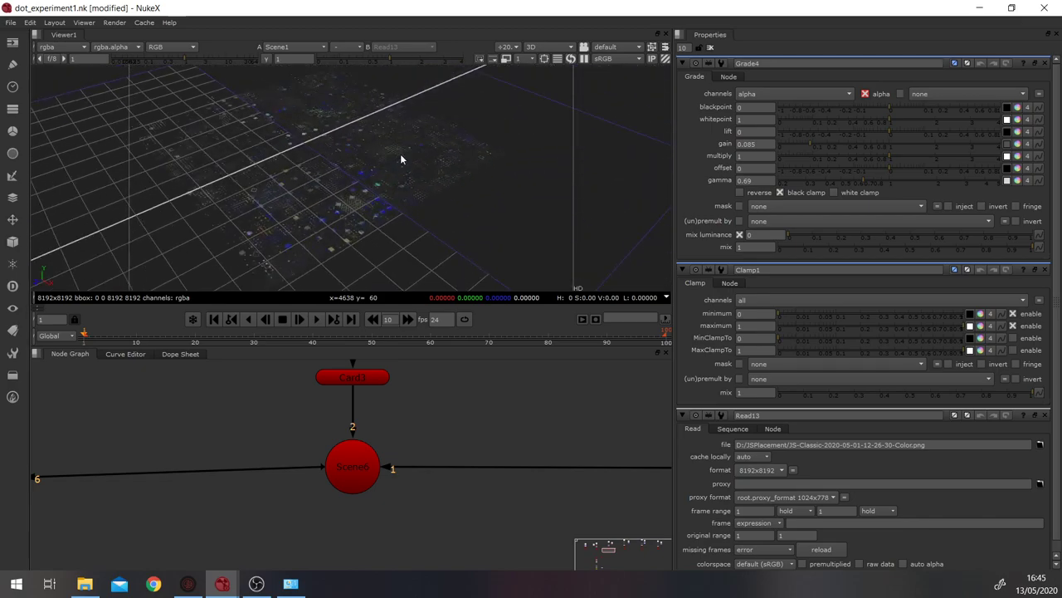
left_click(401, 155)
middle_click_drag(317, 193, 301, 137)
left_click(365, 177)
left_click_drag(365, 177, 467, 234, "ctrl")
Step: Try a larger uniform scale on Card3 and return it to 1
scroll(445, 414, "down", 5)
double_click(403, 396)
left_click(759, 285)
key("Up")
key("Up")
key("Up")
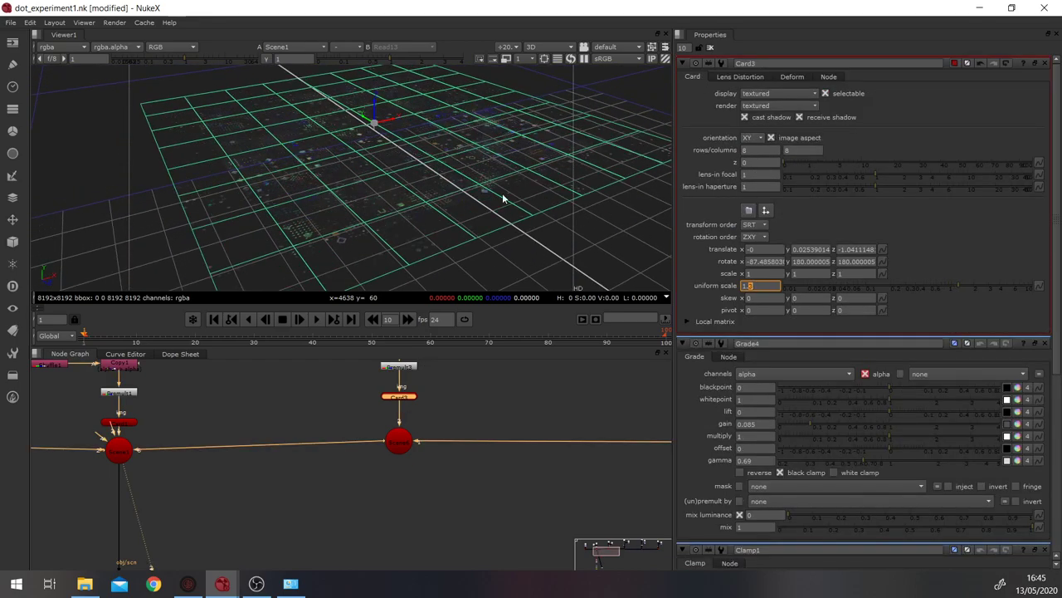
key("Up")
key("Up")
key("Down")
key("Down")
key("Down")
key("Down")
key("Down")
left_click(518, 401)
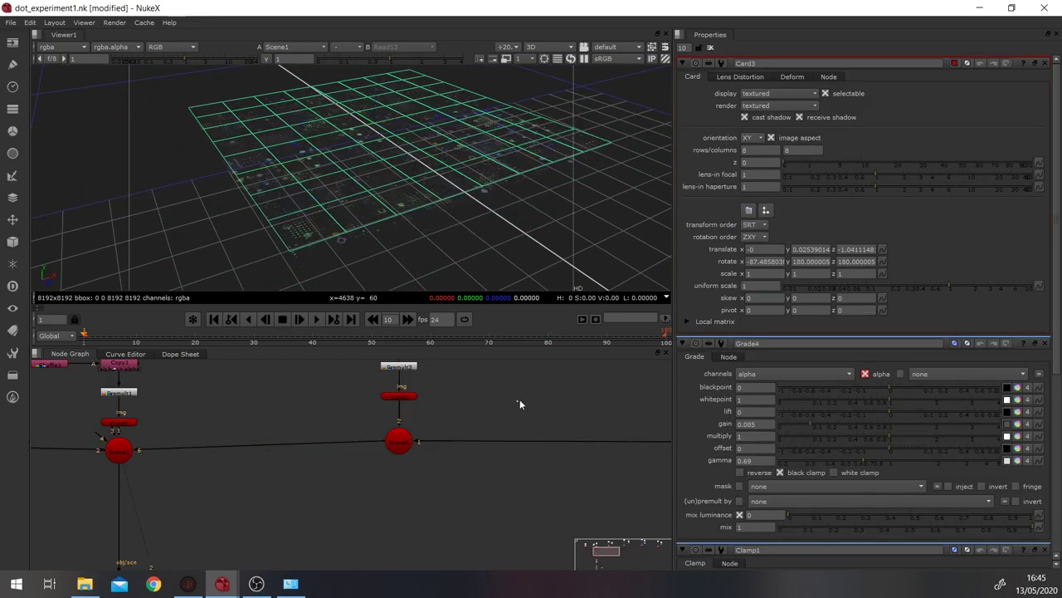
Step: Close the open node properties and look at the Card3 plane in the 3D scene from another angle
left_click(710, 48)
scroll(437, 184, "down", 3)
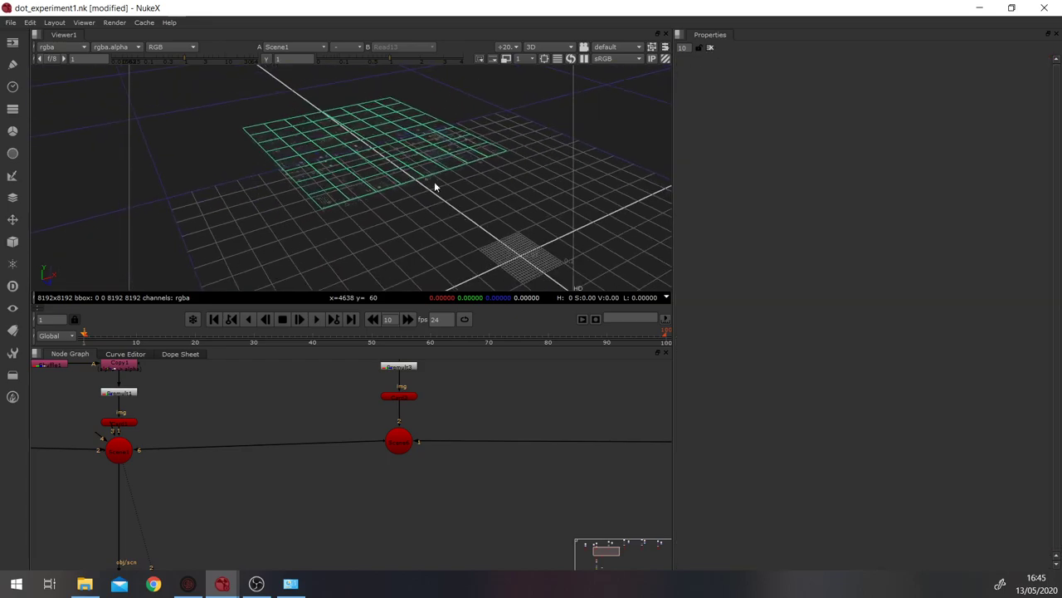
left_click_drag(435, 187, 427, 319, "ctrl")
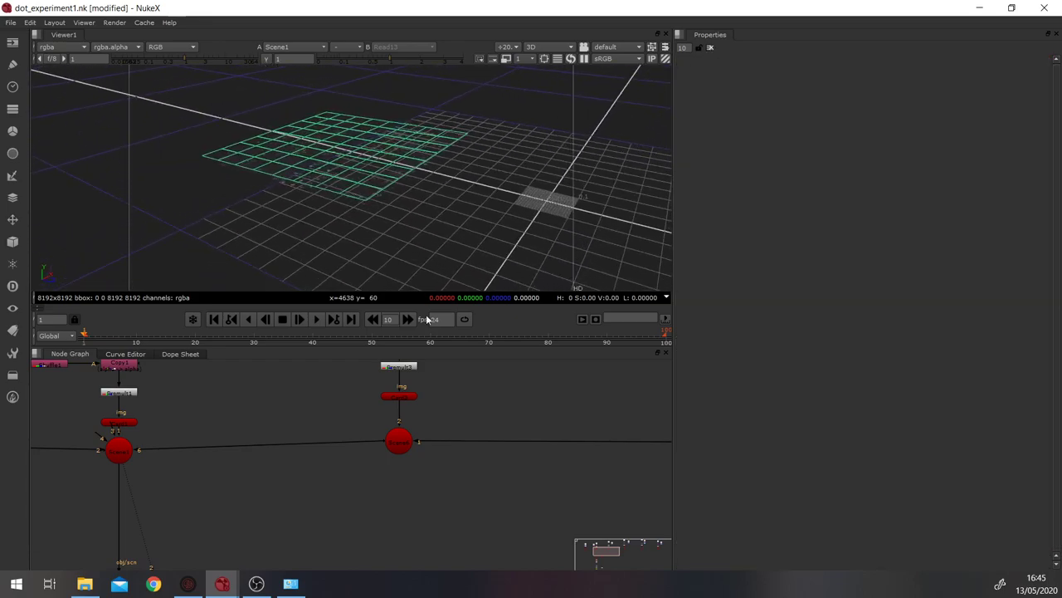
double_click(407, 397)
scroll(388, 190, "up", 2)
mouse_move(535, 390)
middle_mouse_down()
mouse_move(245, 444)
mouse_move(452, 382)
middle_mouse_up()
middle_click_drag(224, 458, 447, 440)
mouse_move(320, 470)
middle_mouse_down()
mouse_move(354, 428)
mouse_move(371, 372)
middle_mouse_up()
left_click(703, 62)
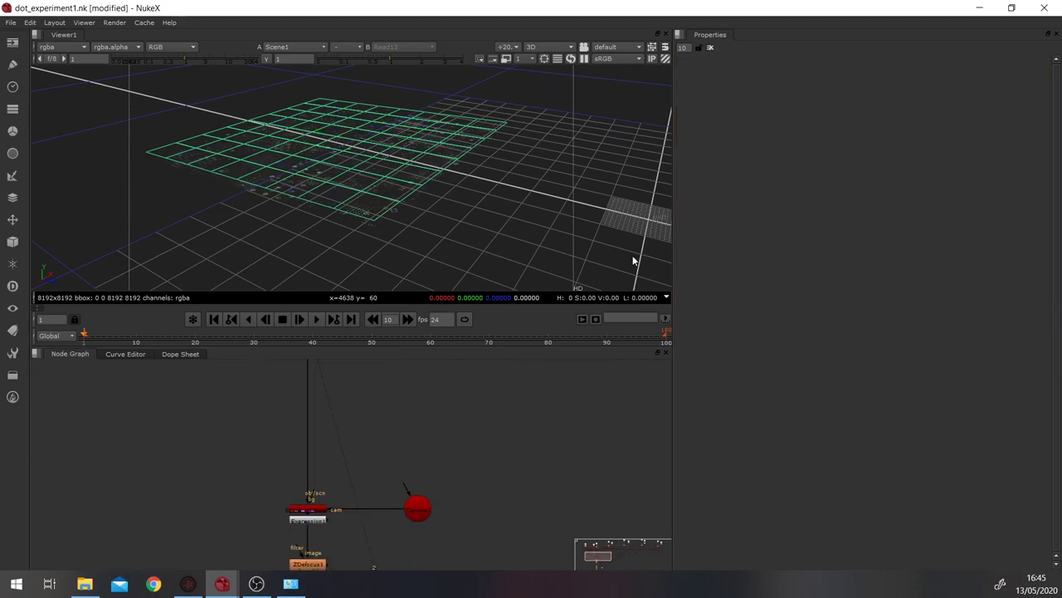
Step: Open the Camera1 properties, view the camera in the 3D scene, and display the ScanlineRender1 output fitted to the viewer
double_click(430, 507)
left_click_drag(423, 228, 515, 181, "ctrl")
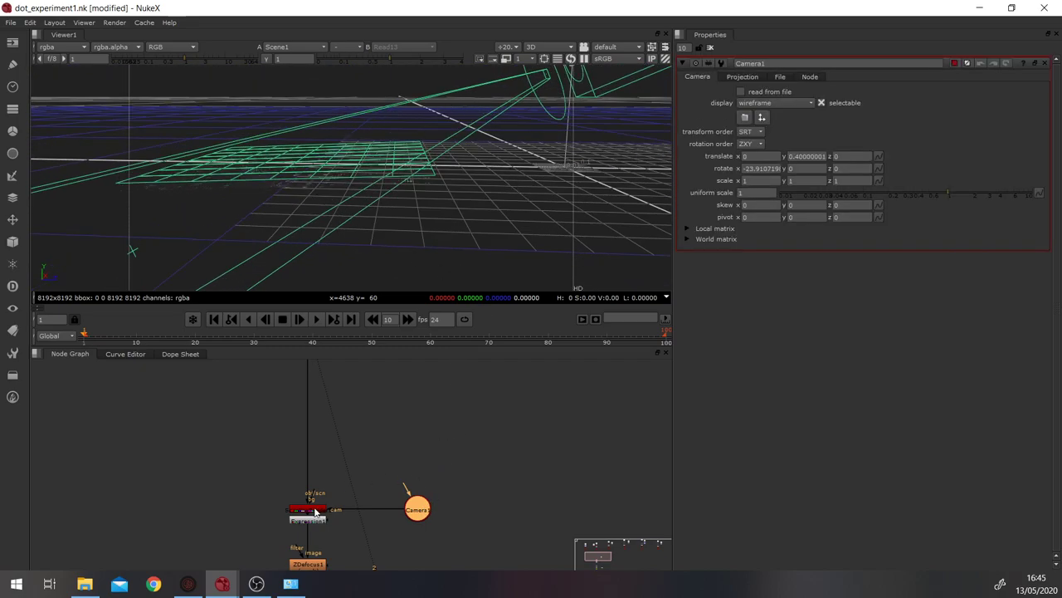
left_click(316, 512)
key("1")
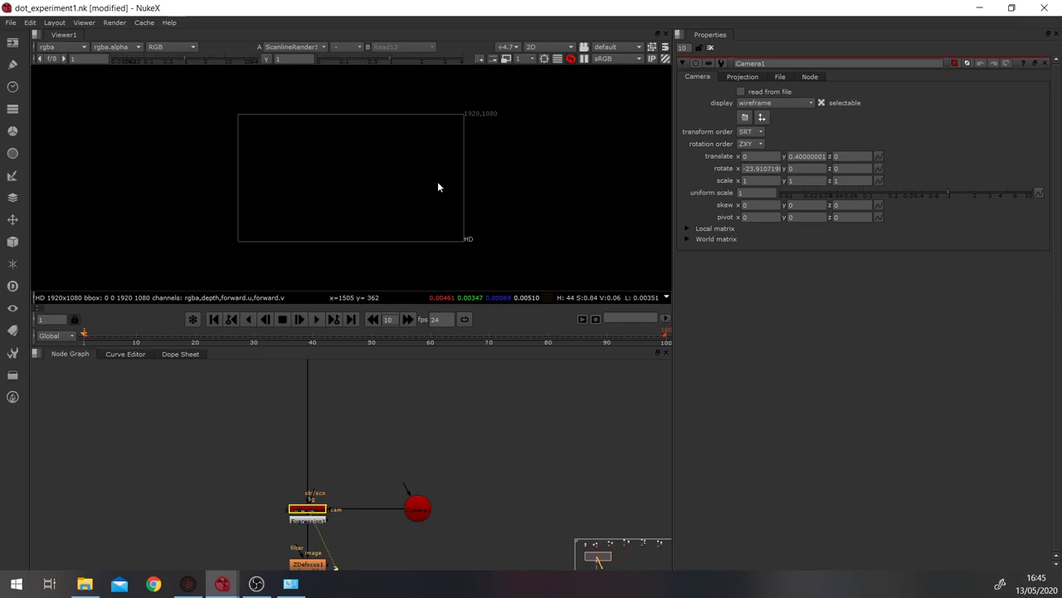
key("f")
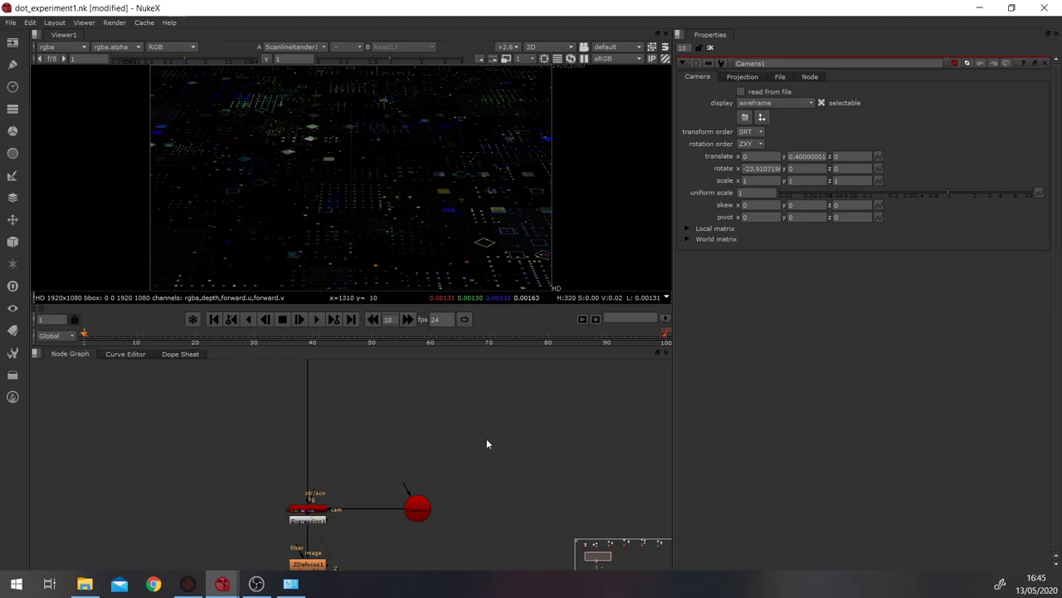
Step: Clear the open node properties and set the ZDefocus1 math option to depth
left_click(710, 49)
double_click(315, 568)
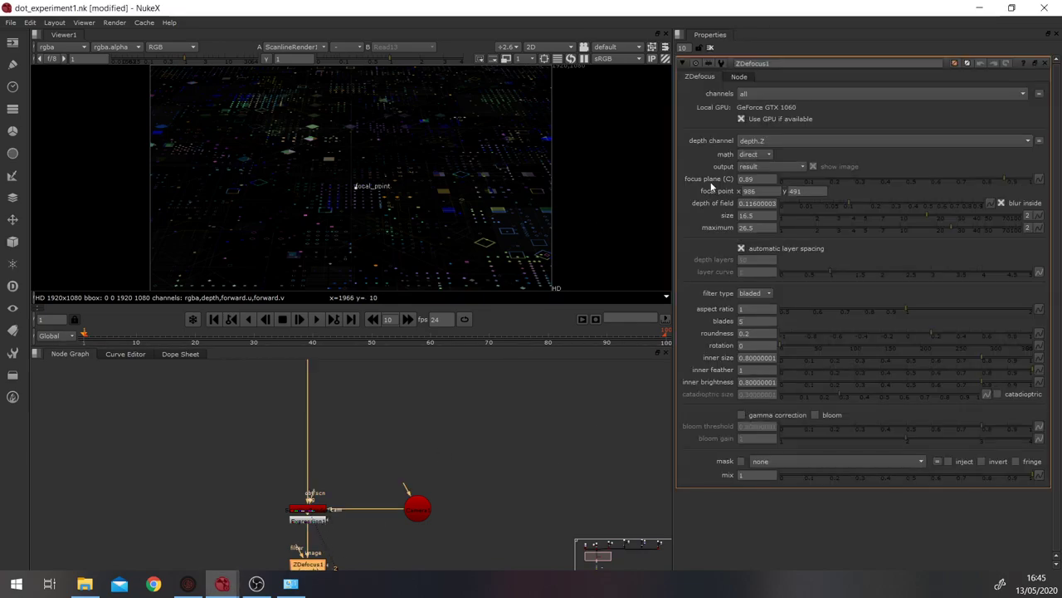
left_click(753, 157)
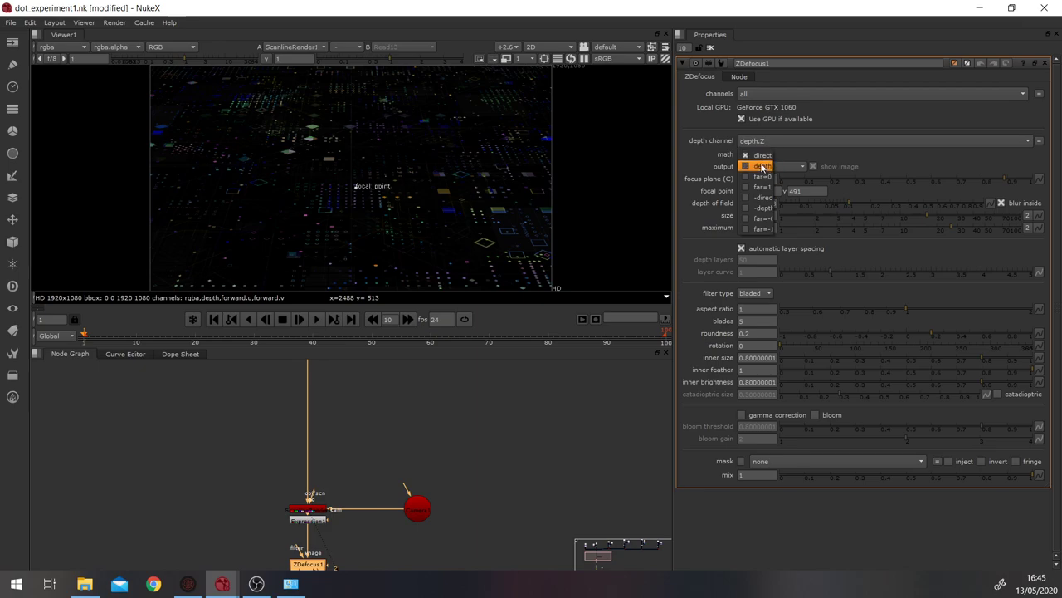
left_click(761, 167)
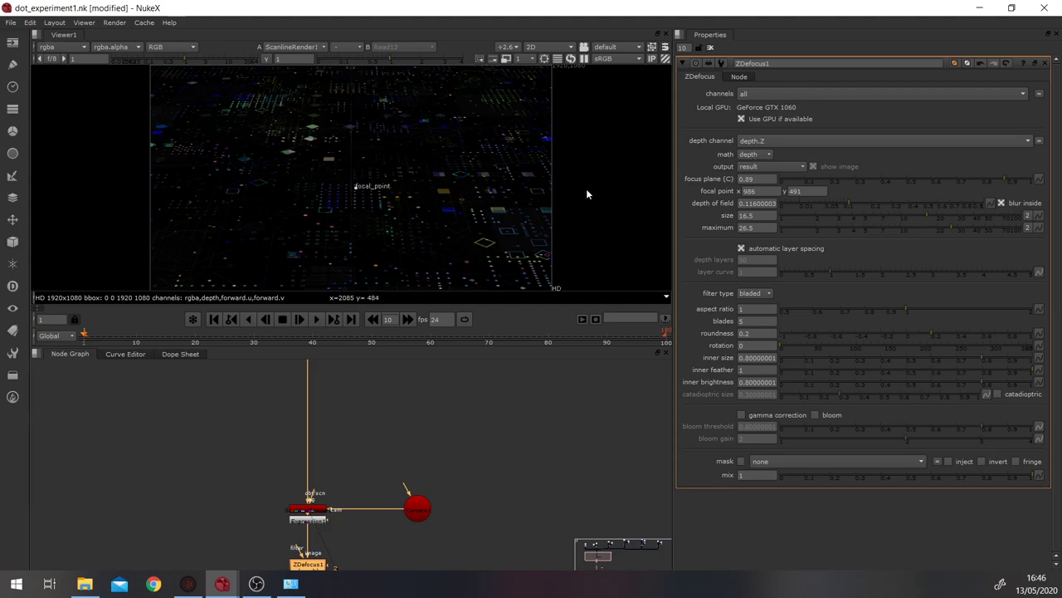
Step: Open the Expression1 properties to review its depth channel formula and move the node slightly lower beneath ScanlineRender1
scroll(357, 478, "up", 4)
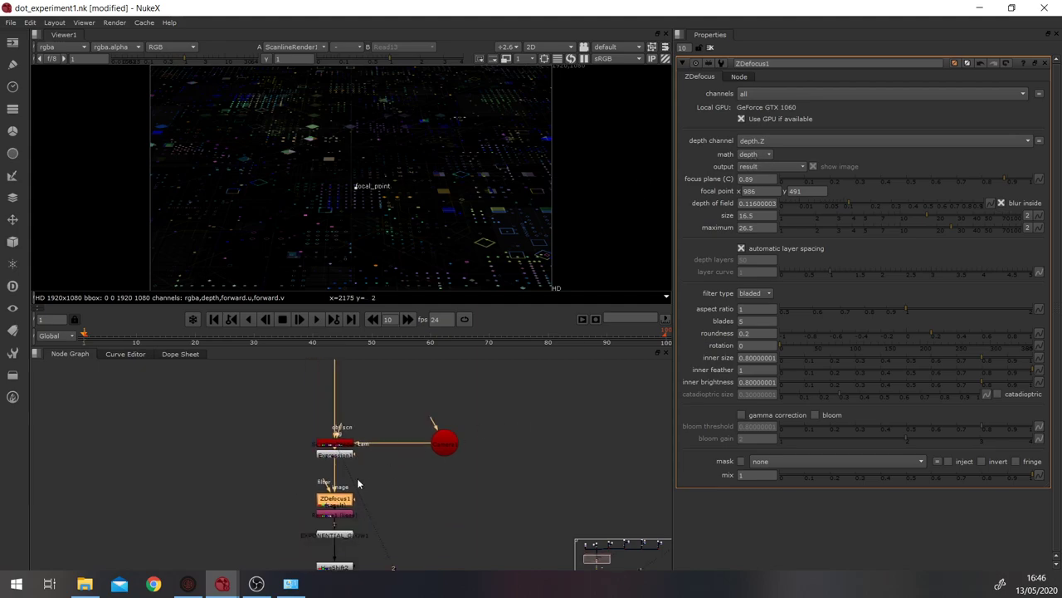
double_click(330, 441)
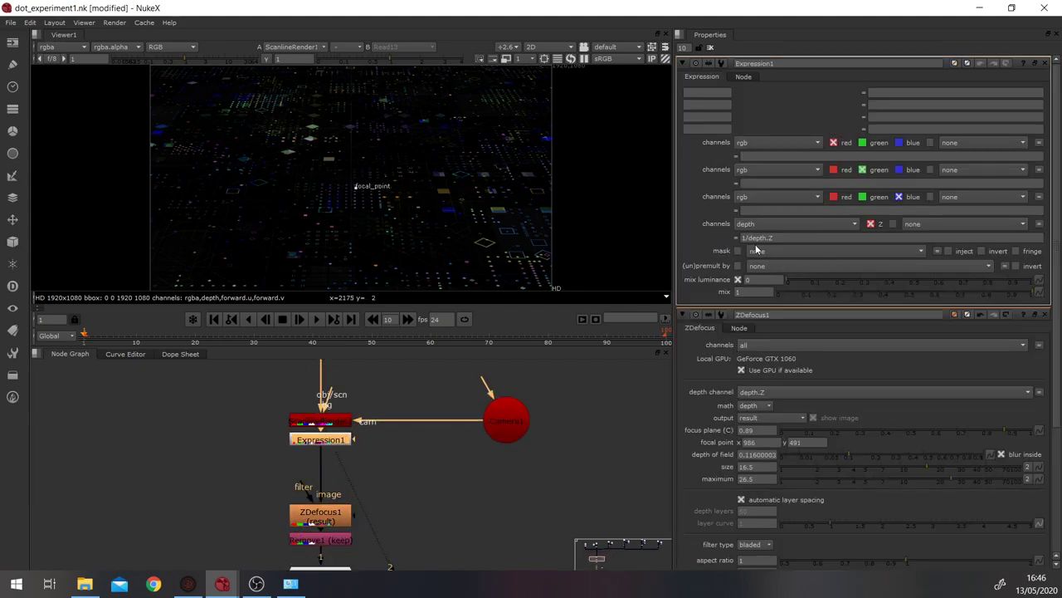
left_click_drag(339, 440, 340, 446)
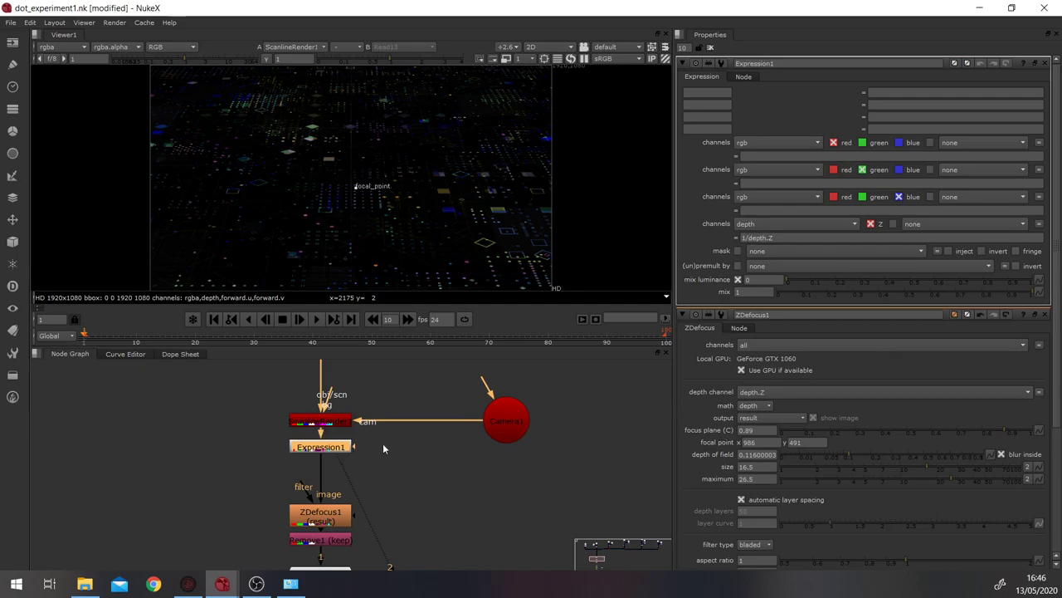
left_click(393, 446)
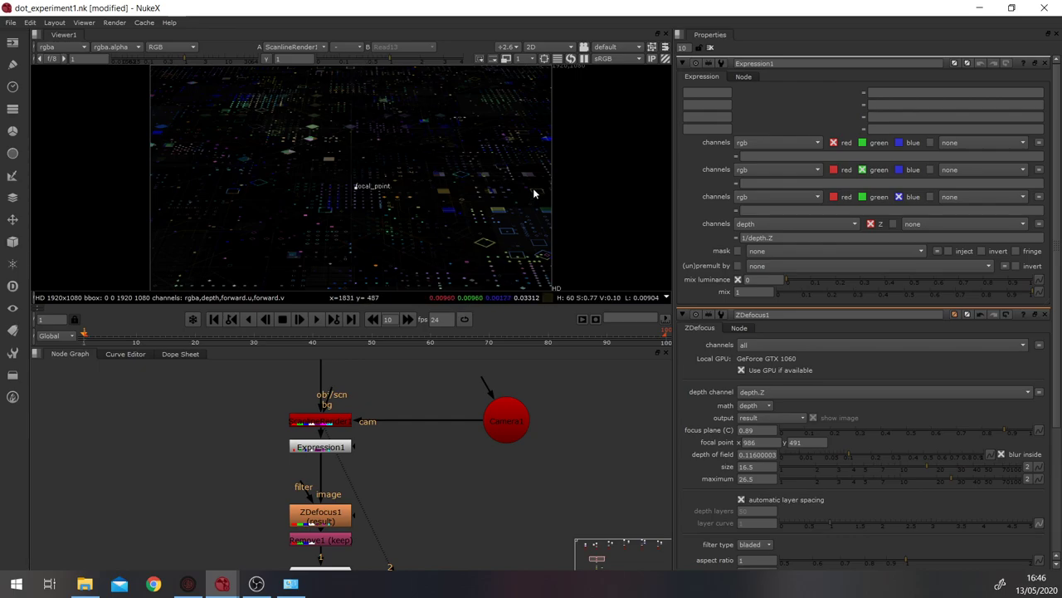
left_click(339, 516)
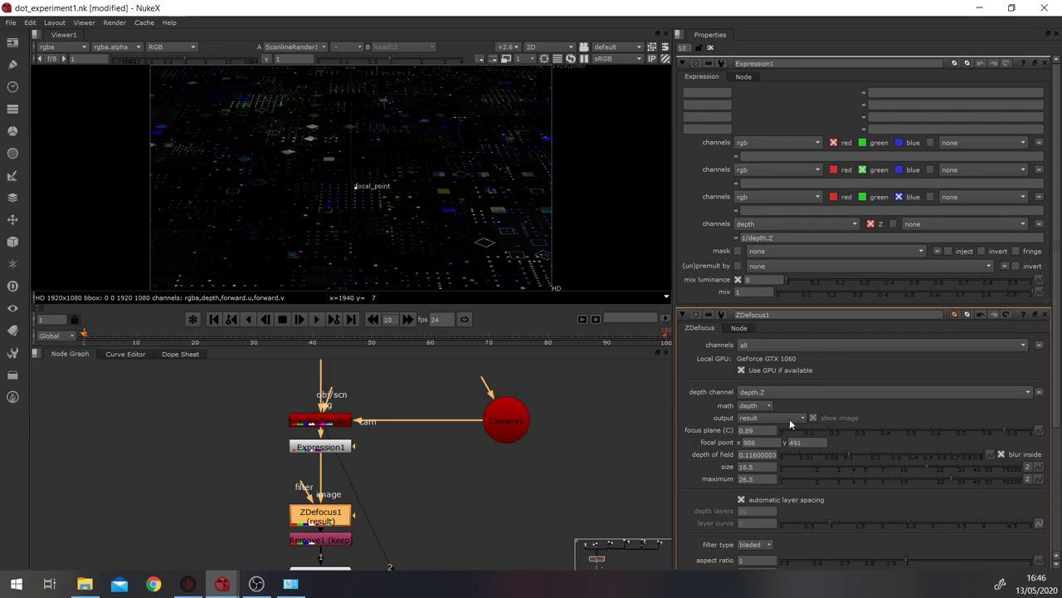
Step: Display the Remove1 output in the viewer and close all open node properties
scroll(489, 465, "up", 4)
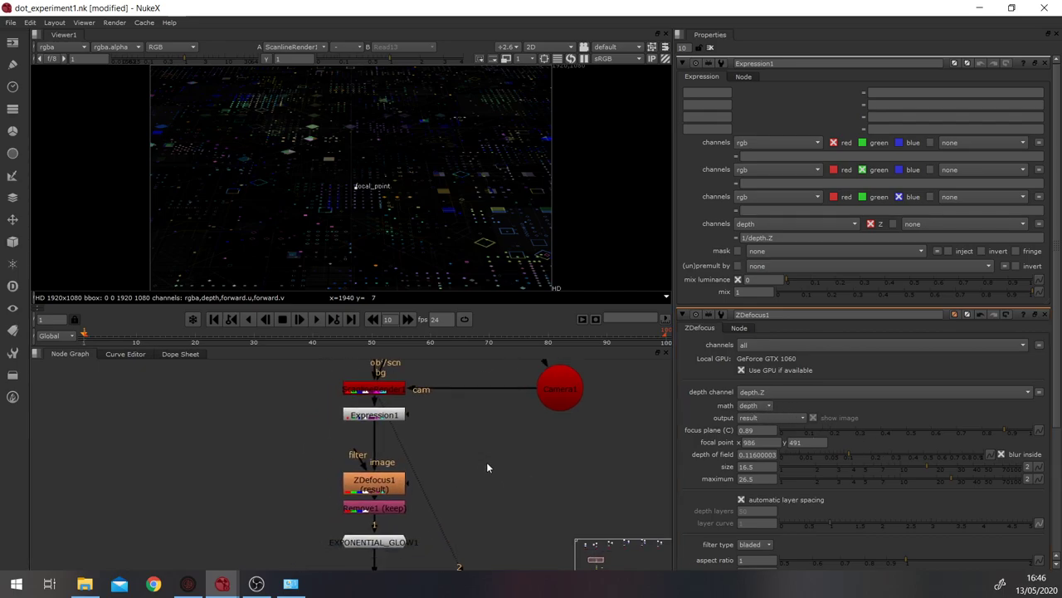
left_click(399, 508)
key("2")
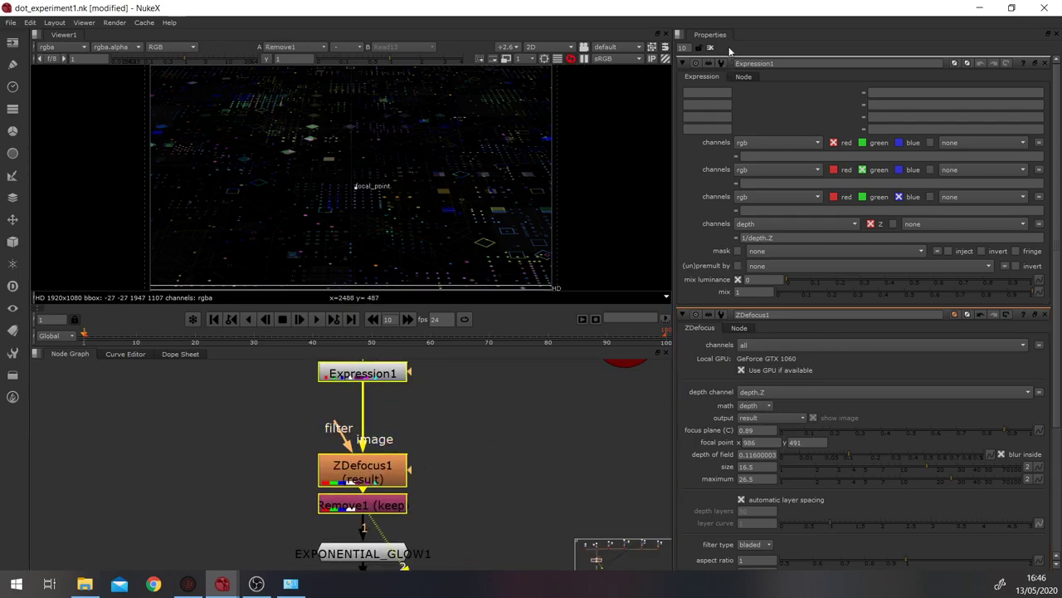
left_click(711, 49)
Step: Turn the motion vectors off in the ScanlineRender1 shader settings
middle_click_drag(465, 438, 495, 526)
scroll(421, 434, "up", 3)
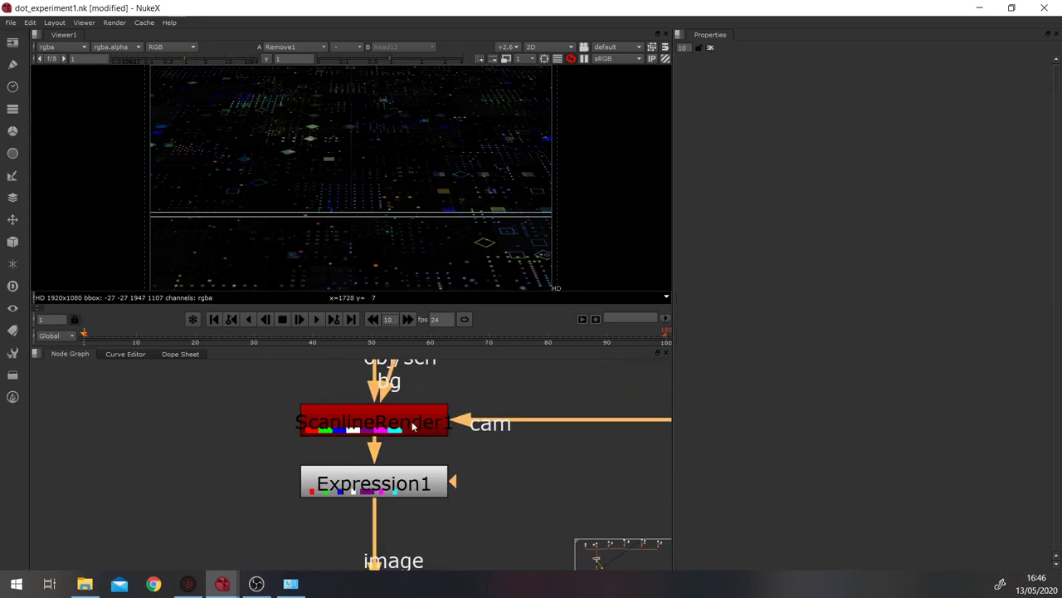
double_click(413, 422)
scroll(392, 419, "up", 3)
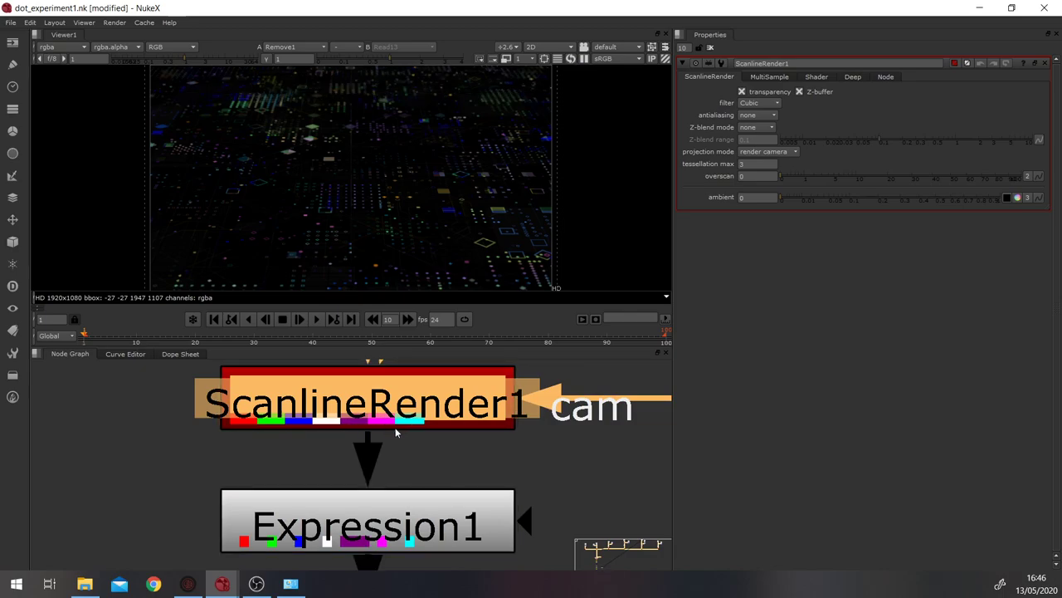
left_click(815, 76)
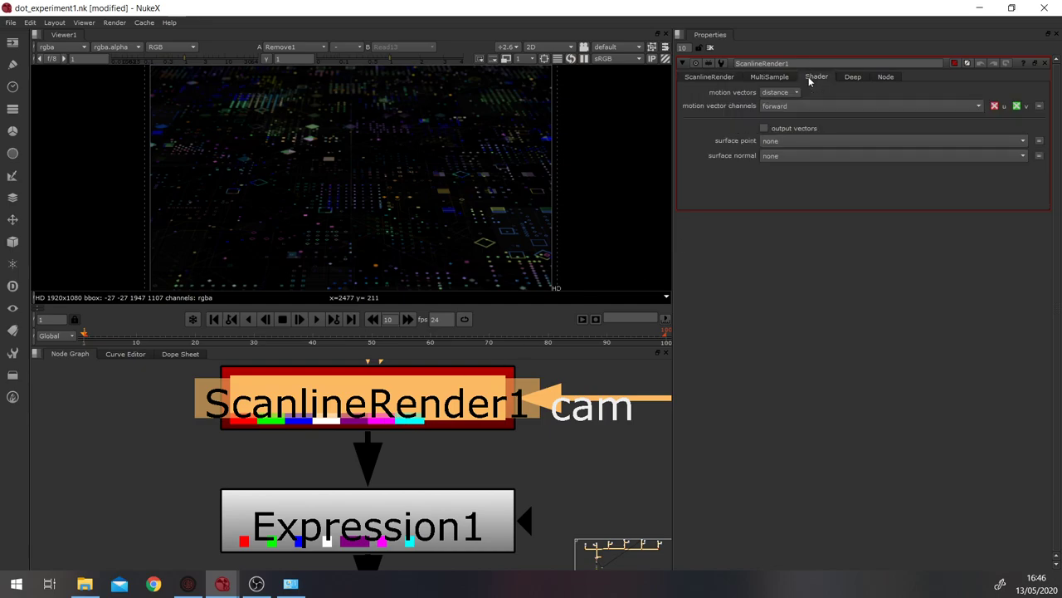
left_click(782, 94)
left_click(776, 68)
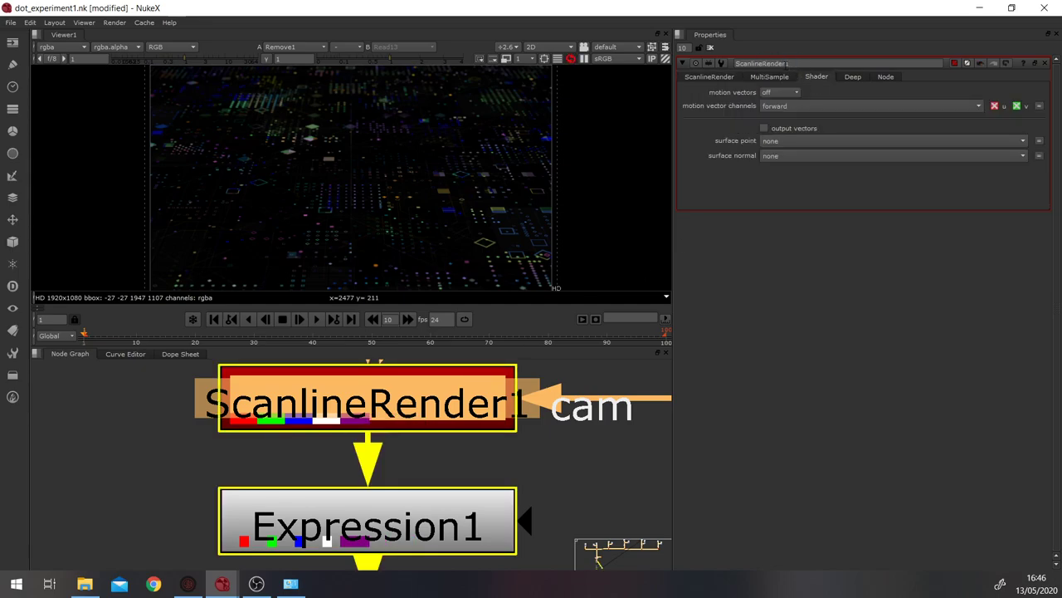
left_click(616, 448)
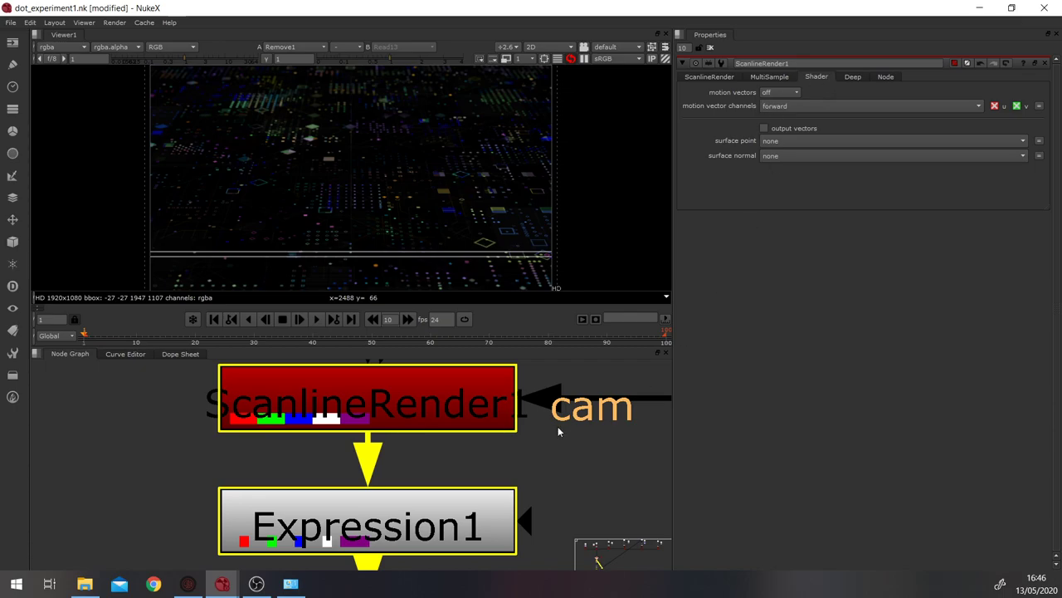
Step: Open the Remove1 properties and examine which channels its keep operation passes on from ZDefocus1
scroll(558, 432, "down", 3)
middle_click_drag(555, 472, 525, 425)
scroll(556, 418, "down", 2)
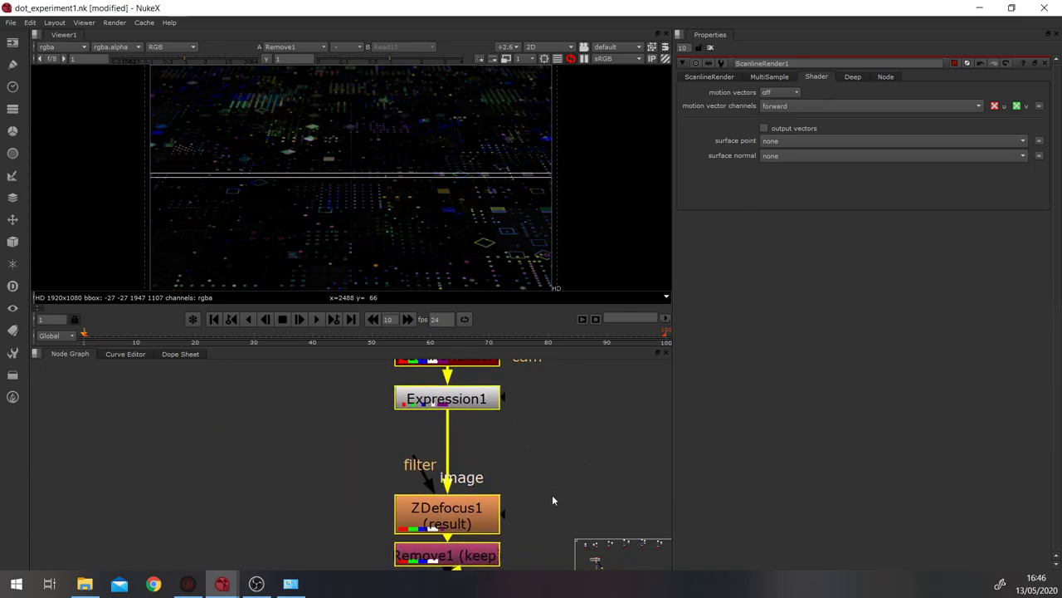
double_click(478, 511)
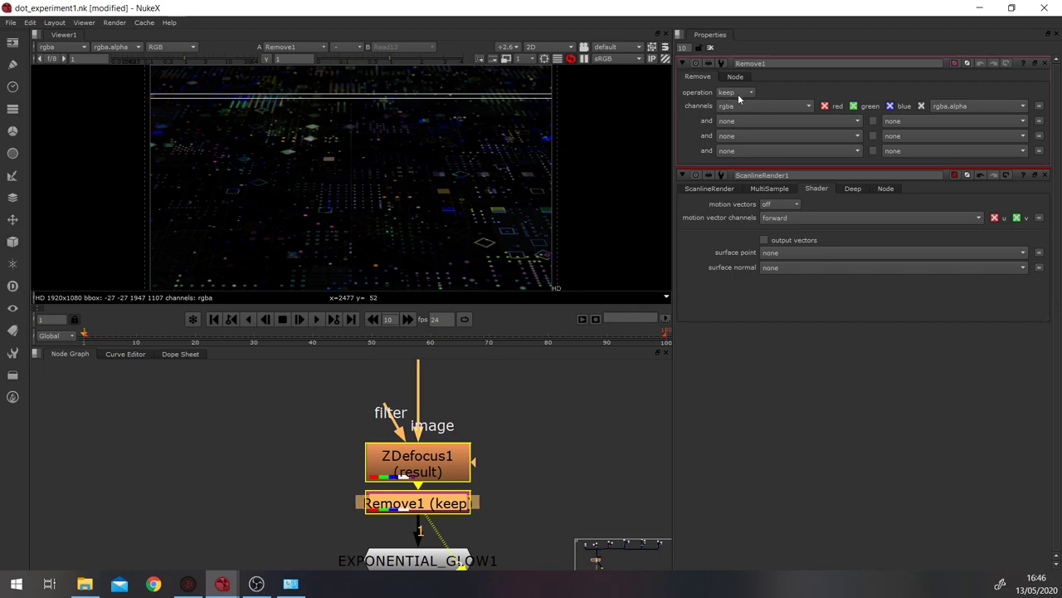
scroll(527, 514, "up", 3)
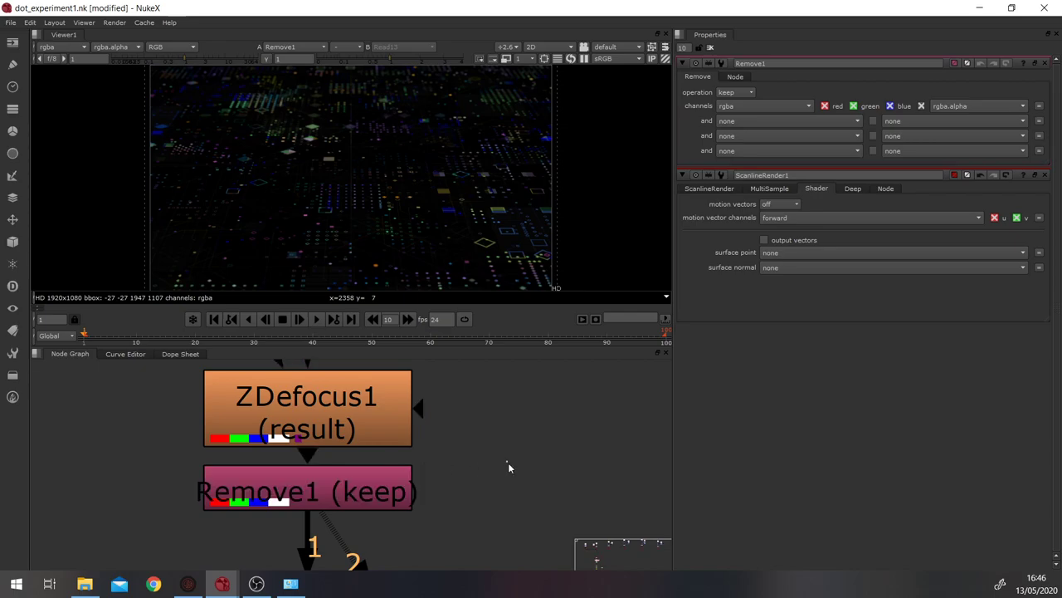
Step: Close all open node properties and display the EXPONENTIAL_GLOW1 output in the viewer
scroll(498, 459, "down", 2)
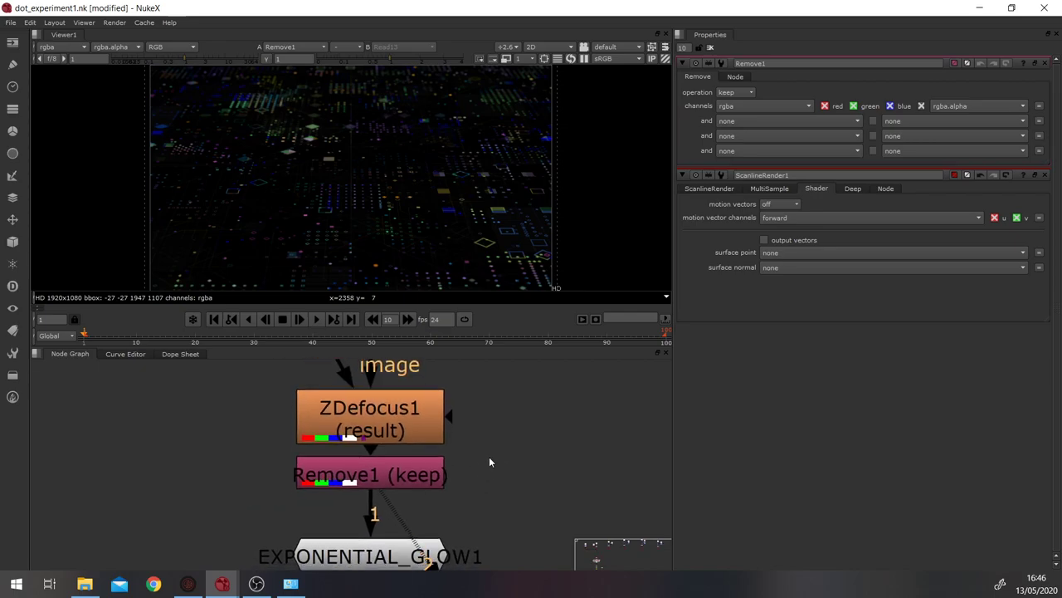
left_click(710, 48)
left_click(422, 479, "ctrl+shift")
middle_click_drag(495, 451, 495, 511)
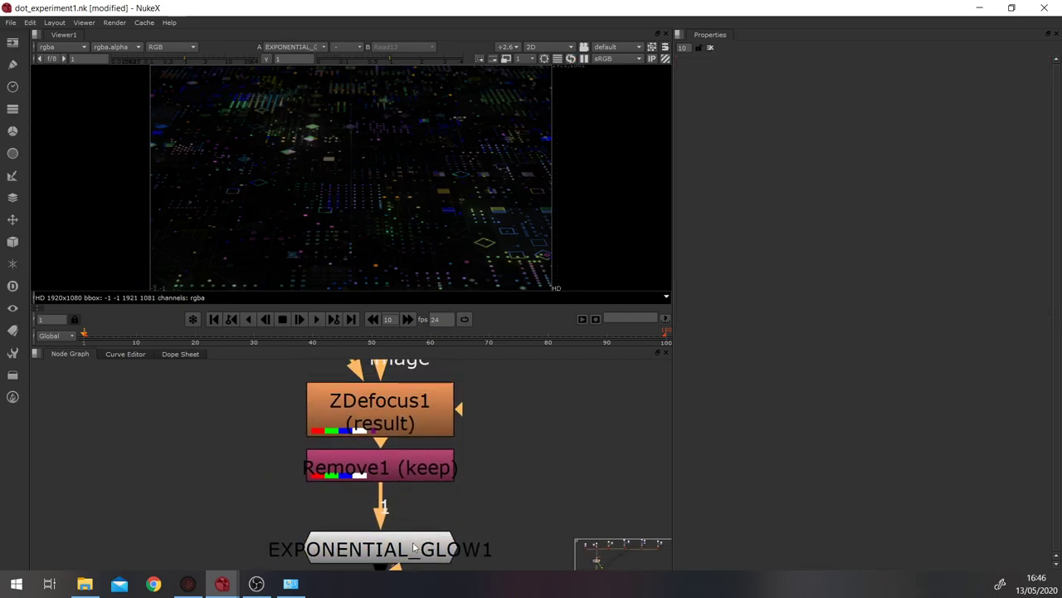
left_click(417, 539)
scroll(448, 519, "down", 3)
left_click(443, 520)
scroll(448, 524, "down", 2)
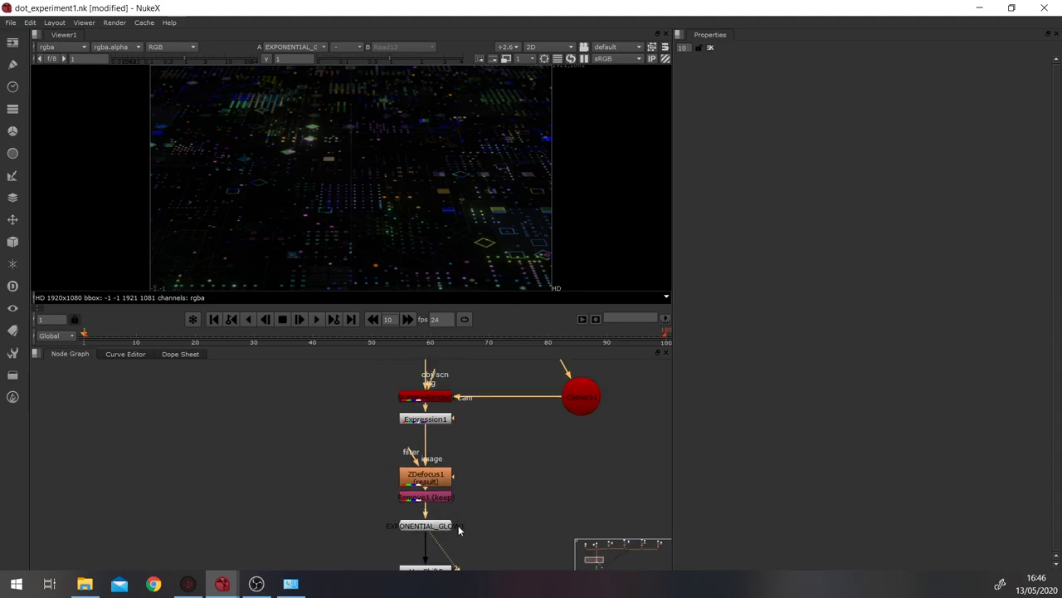
Step: Display the HueShift2 output in the viewer and open the node's properties
left_click(439, 530)
scroll(465, 522, "up", 2)
left_click(444, 511)
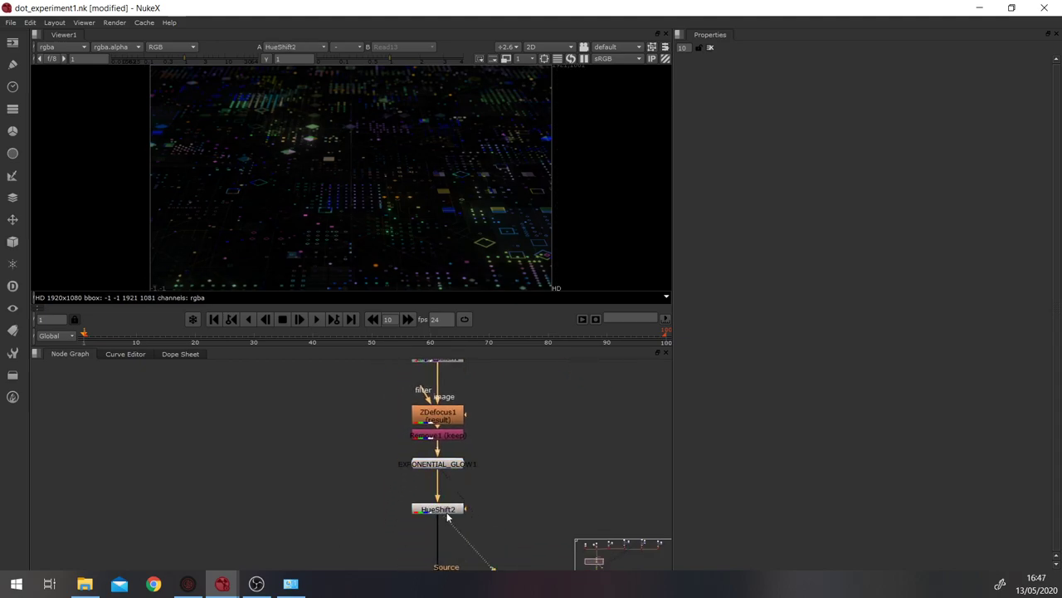
key("1")
double_click(439, 510)
Step: Add an unconnected HueShift node beside HueShift2 and set HueShift2's hue rotation to -110
left_click(517, 494)
key("ctrl+v")
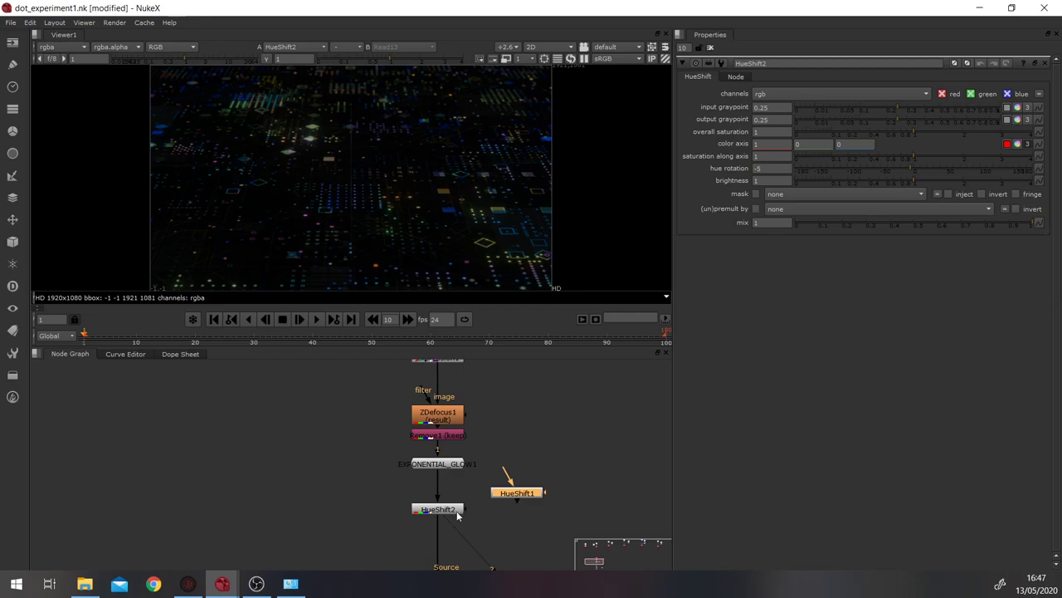
left_click(456, 510)
left_click(448, 516)
left_click_drag(444, 512, 450, 508)
left_click(918, 170)
left_click_drag(917, 167, 840, 170)
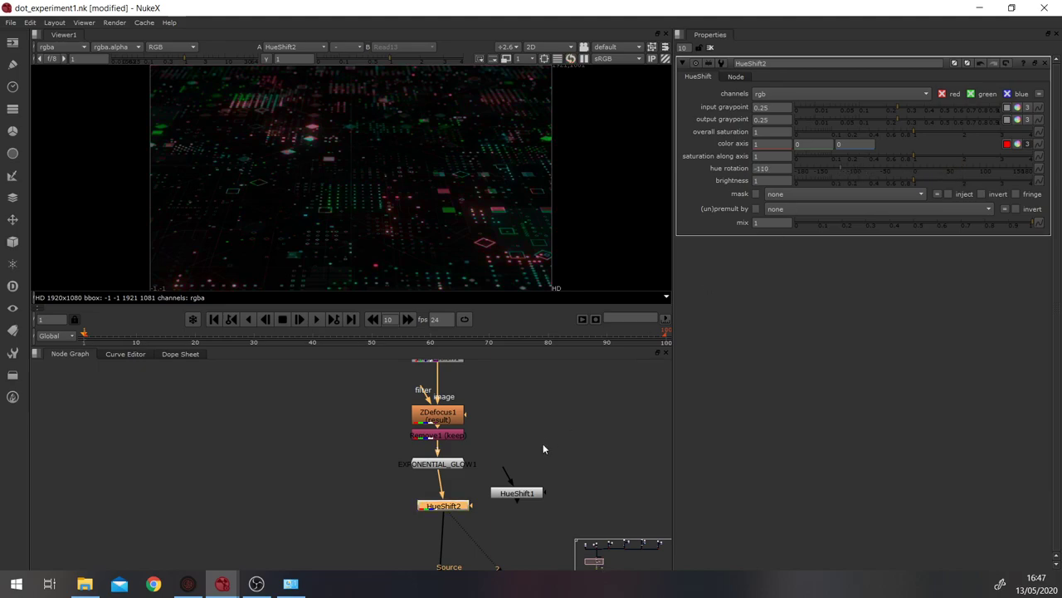
Step: Display the LensDistortion1 output in the viewer and open its properties
middle_click_drag(500, 566, 522, 449)
left_click(470, 446)
key("2")
double_click(469, 445)
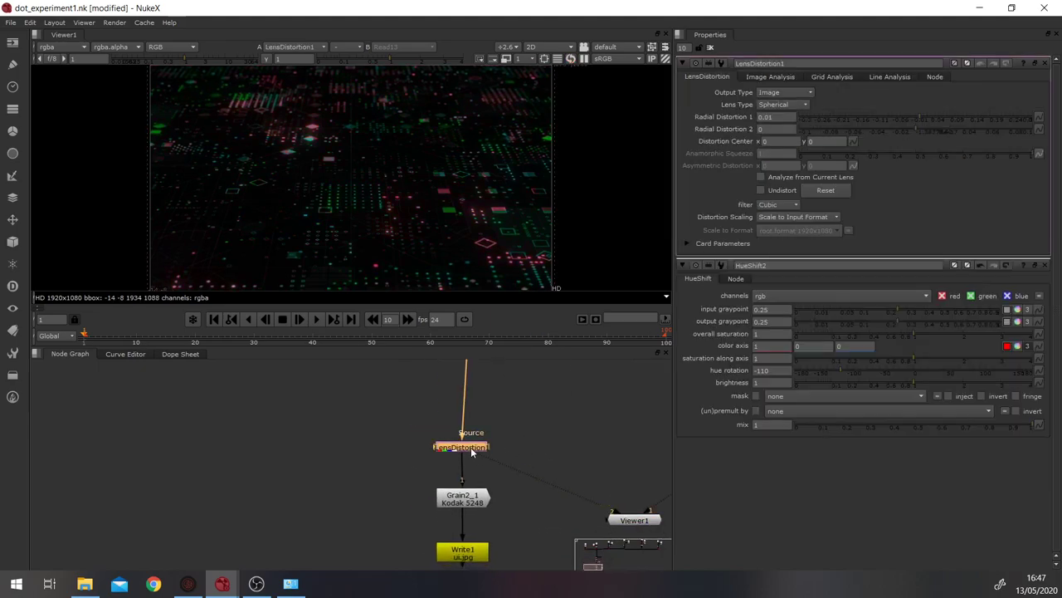
Step: Try to create a lens distortion node by running the TCL command lensDistortion
left_click(559, 425)
key("x")
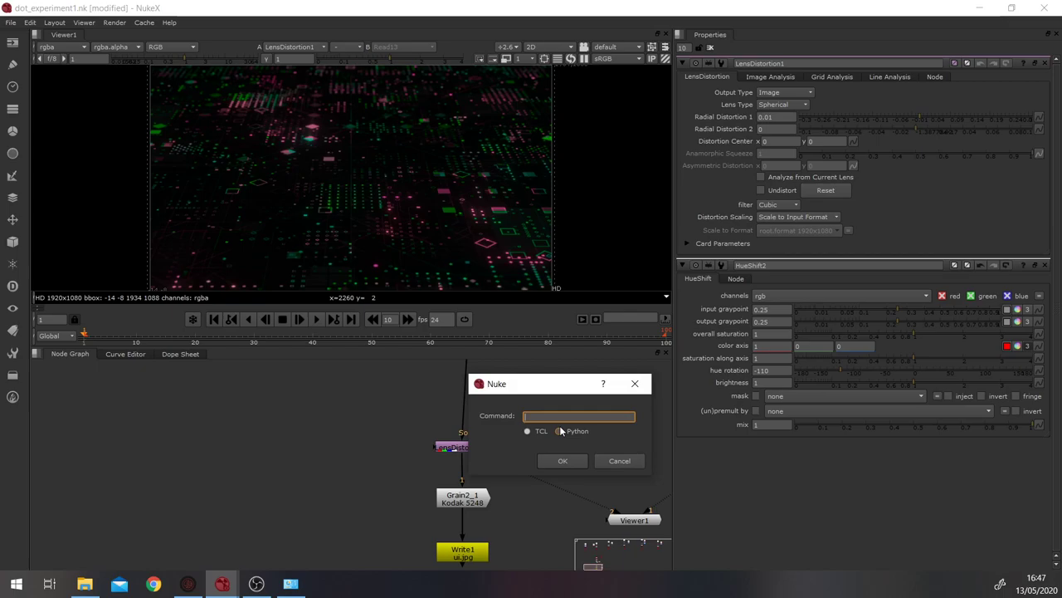
type("lensDistortion")
key("Return")
left_click(548, 447)
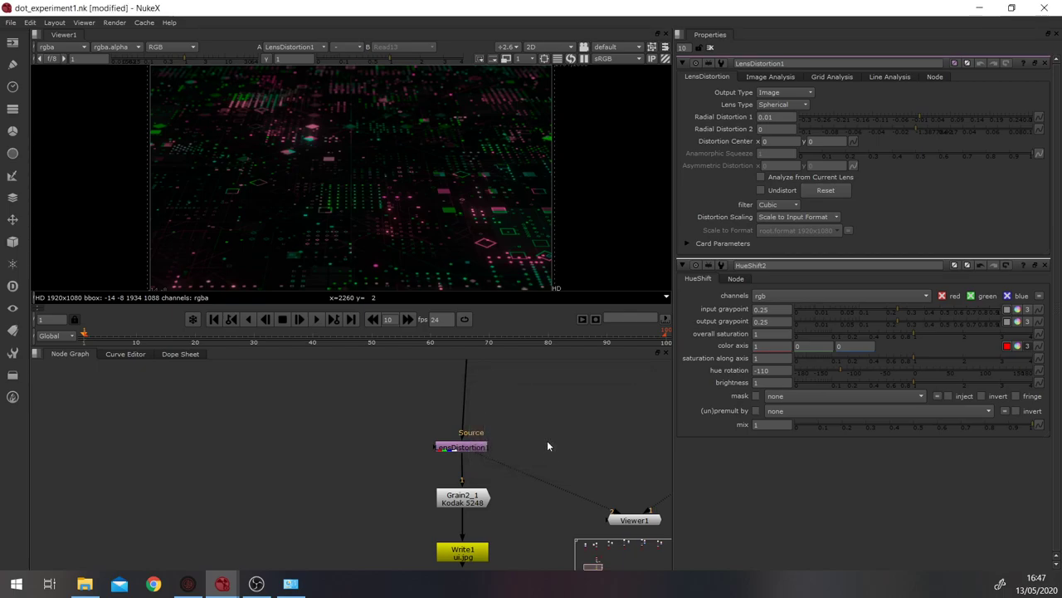
Step: Create a node with the TCL command LensDistortion and place it beside LensDistortion1, unconnected
scroll(572, 411, "up", 2)
type("x")
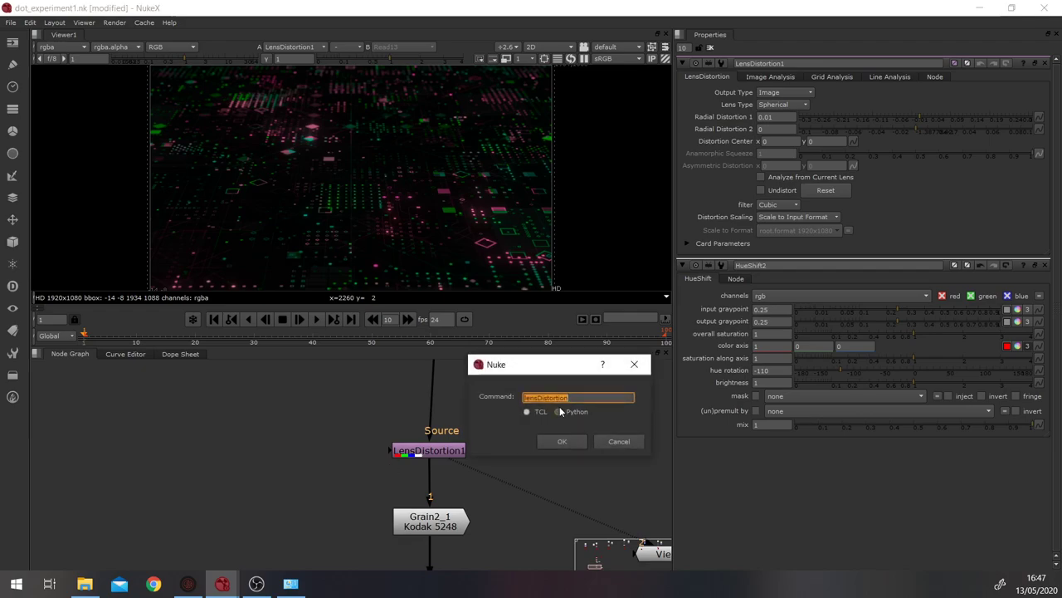
type("Lens")
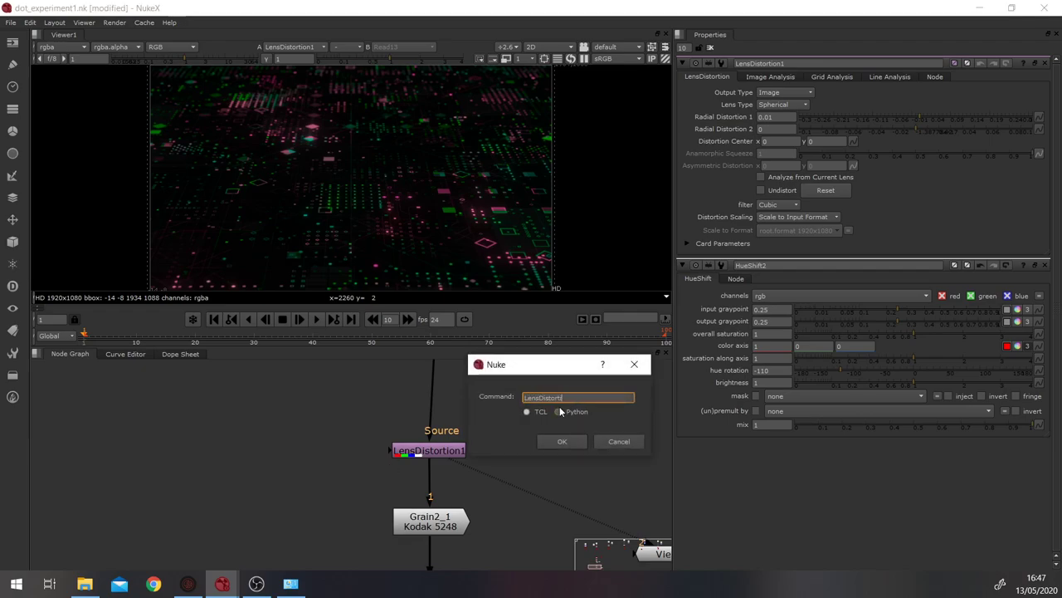
left_click(562, 441)
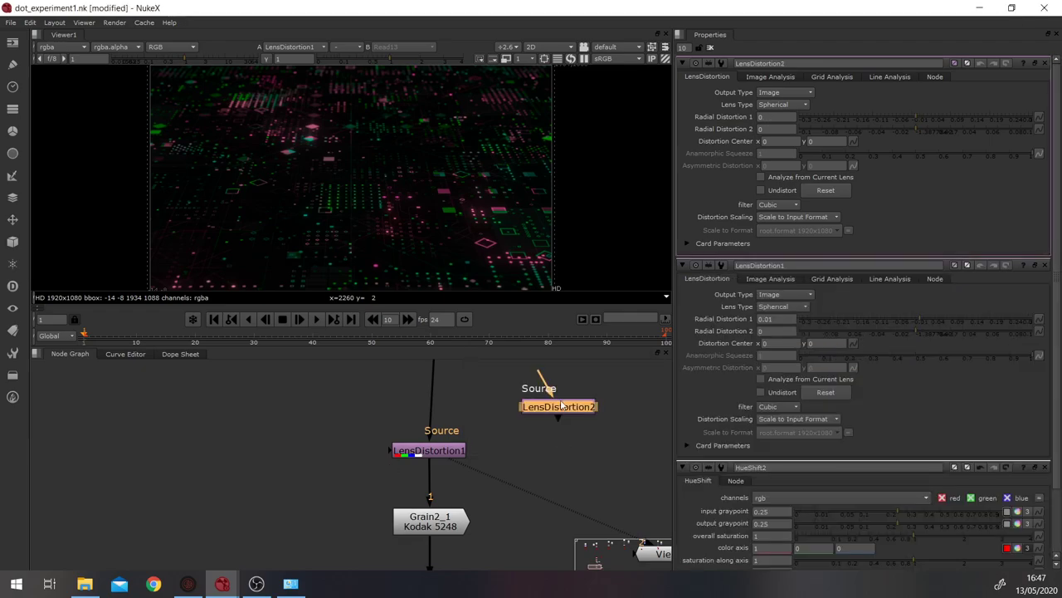
left_click_drag(601, 429, 566, 423)
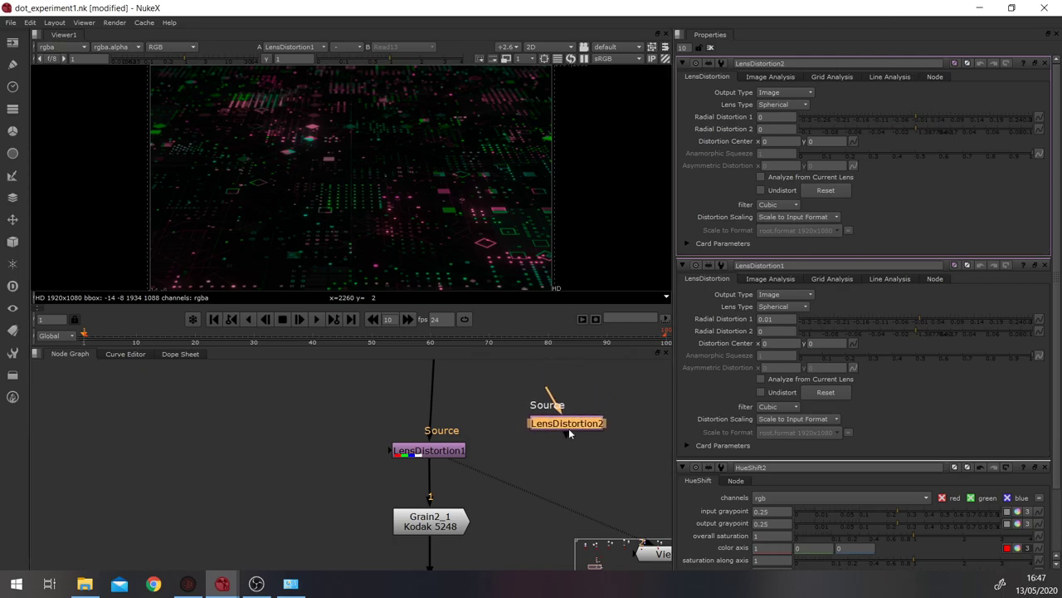
left_click_drag(552, 425, 571, 455)
Step: Delete the unconnected LensDistortion2 node from the node graph
left_click(446, 450)
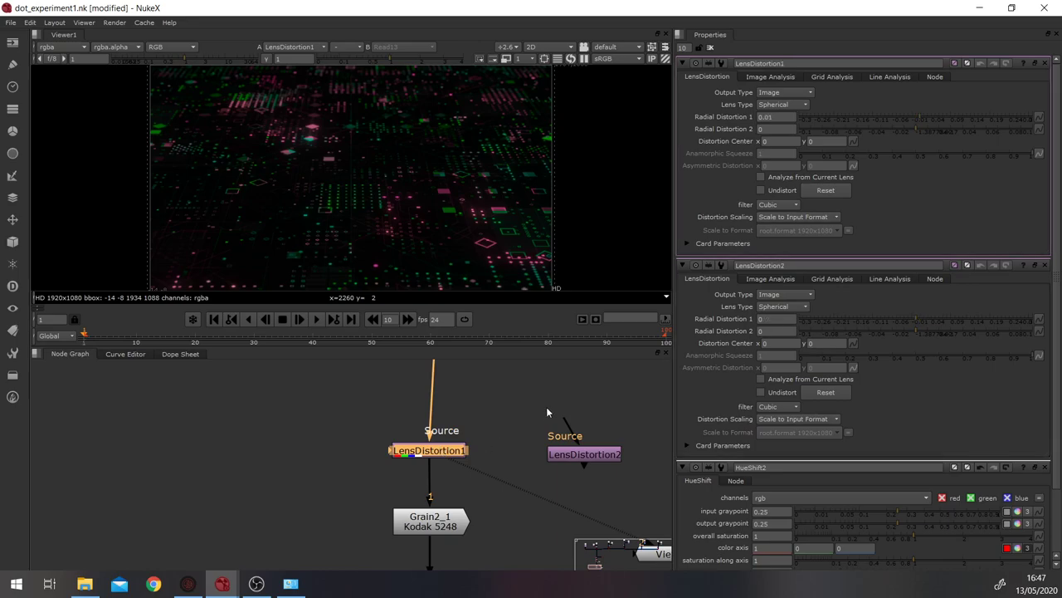
key("x")
left_click(604, 442)
left_click(578, 453)
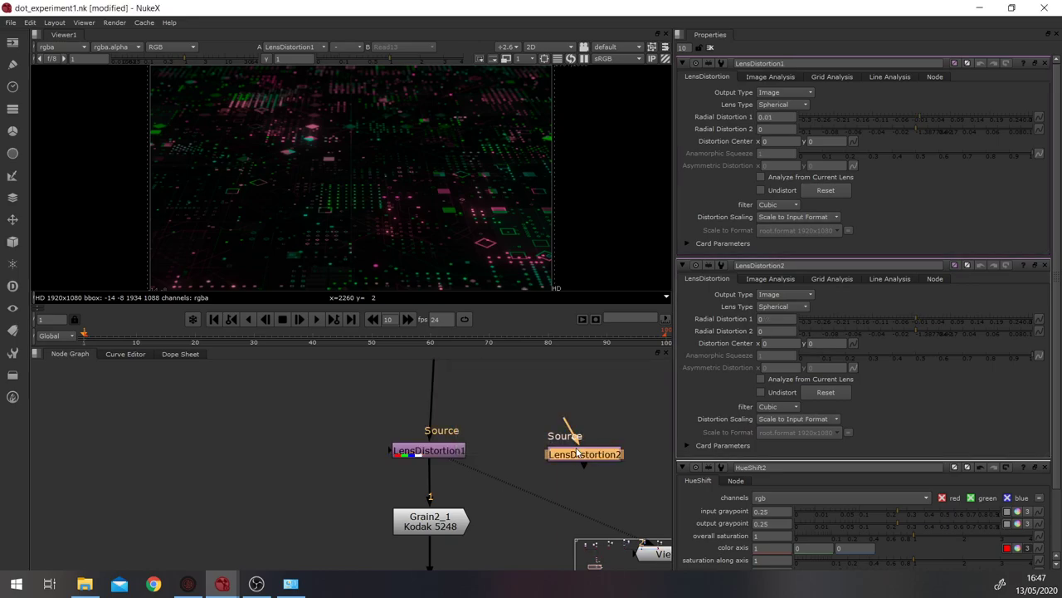
left_click(588, 455)
key("Delete")
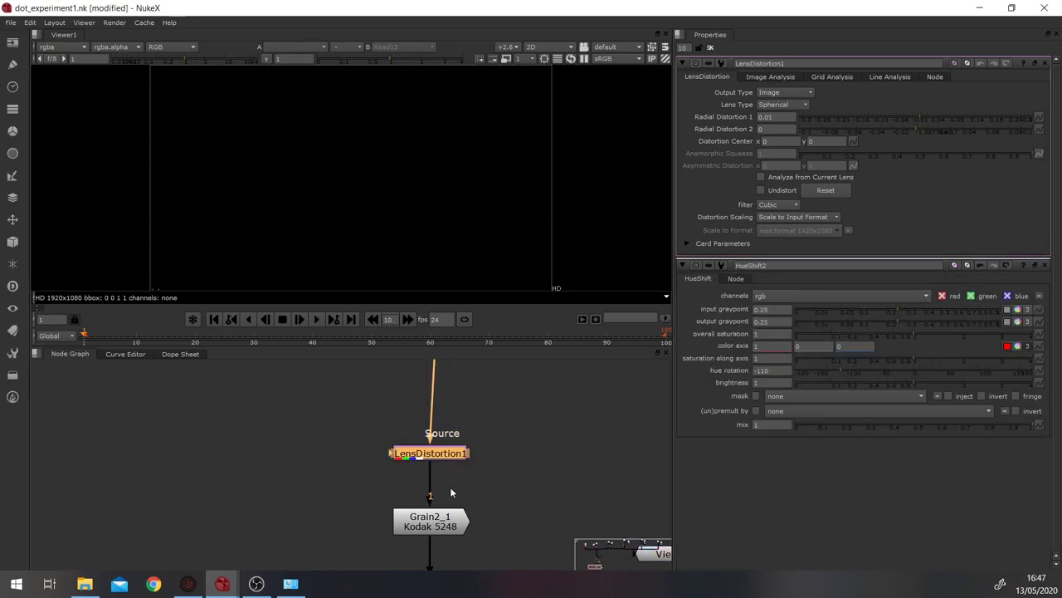
Step: Display the Grain2_1 output in the viewer and place the unconnected HueShift1 node level with HueShift2
key("1")
left_click_drag(451, 463, 451, 506)
scroll(451, 505, "down", 4)
middle_click_drag(452, 520, 454, 493)
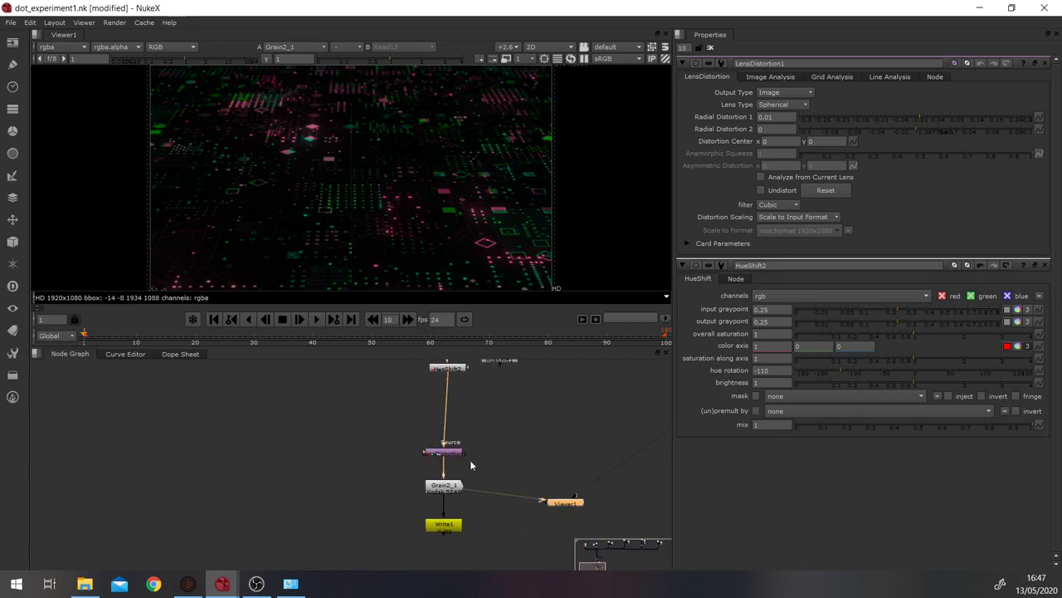
middle_click_drag(472, 394, 458, 501)
left_click_drag(435, 476, 509, 474)
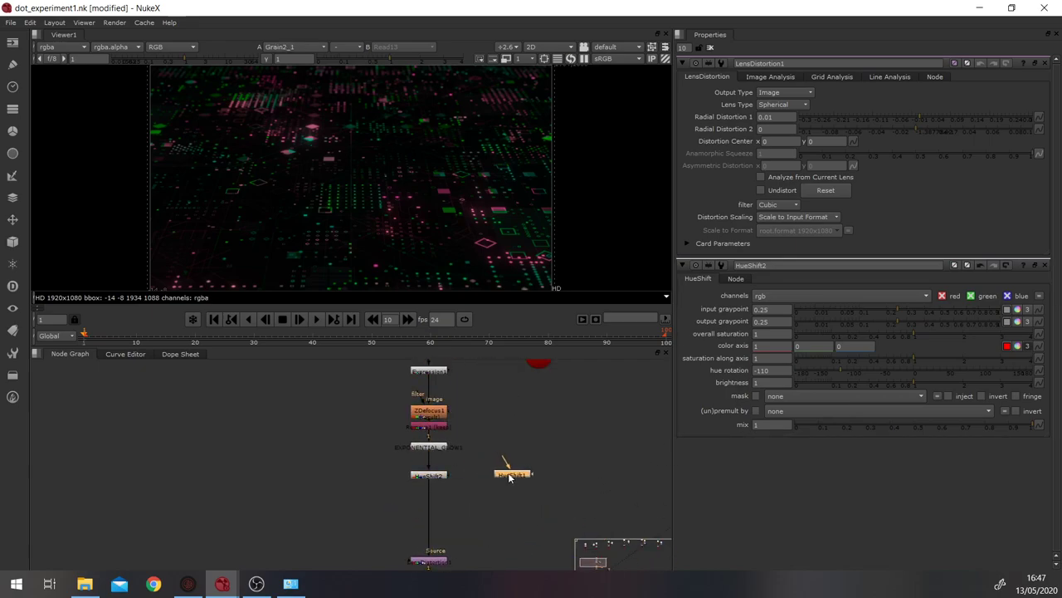
Step: Open the ZDefocus1 properties and display its output in the viewer
scroll(429, 425, "up", 3)
double_click(432, 405)
key("1")
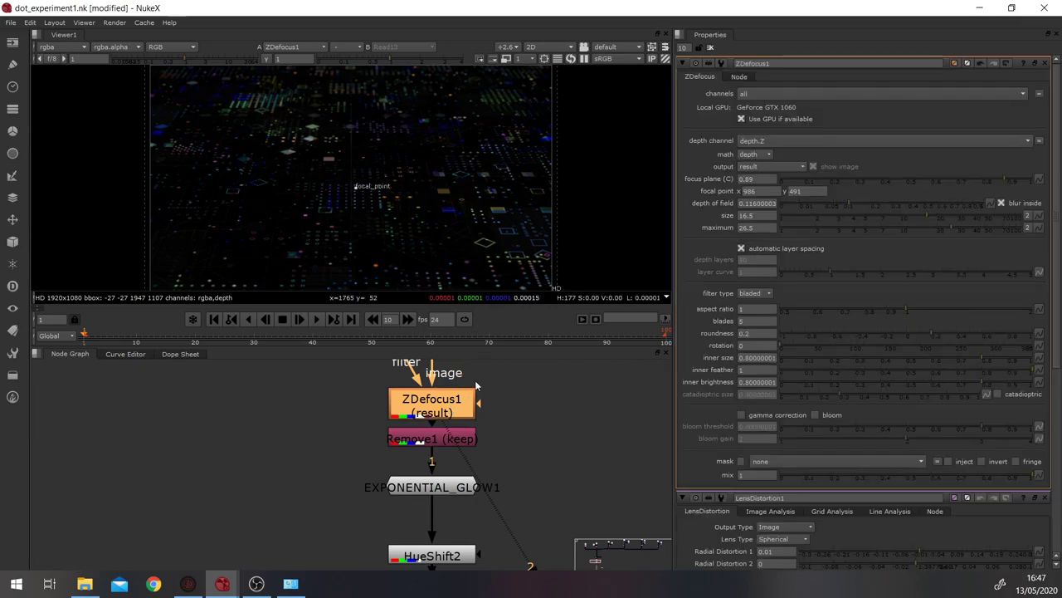
Step: Add a copy of ZDefocus1 on a parallel branch from Expression1 and leave only the copy's properties open
scroll(481, 452, "down", 3)
key("ctrl+v")
left_click_drag(392, 425, 469, 384)
left_click(710, 47)
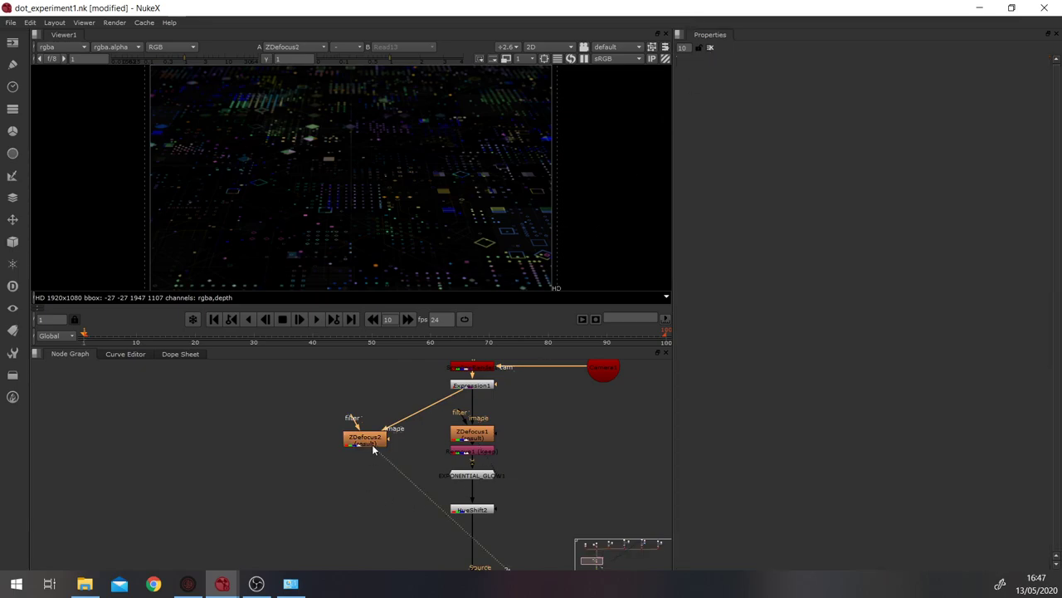
double_click(375, 440)
Step: Review the depth math options of ZDefocus2 and keep depth selected
left_click(755, 155)
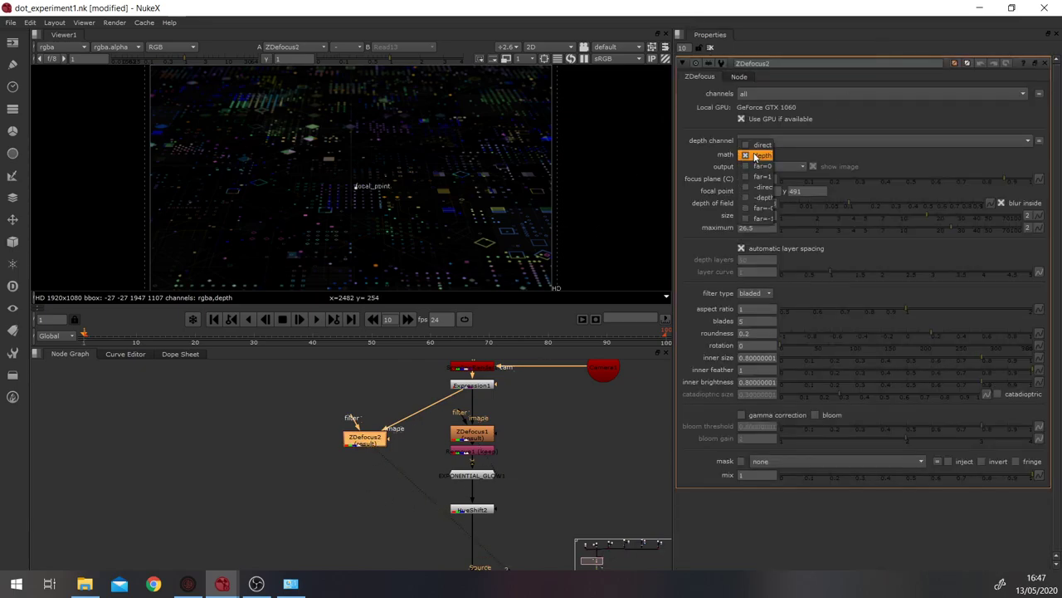
left_click(754, 157)
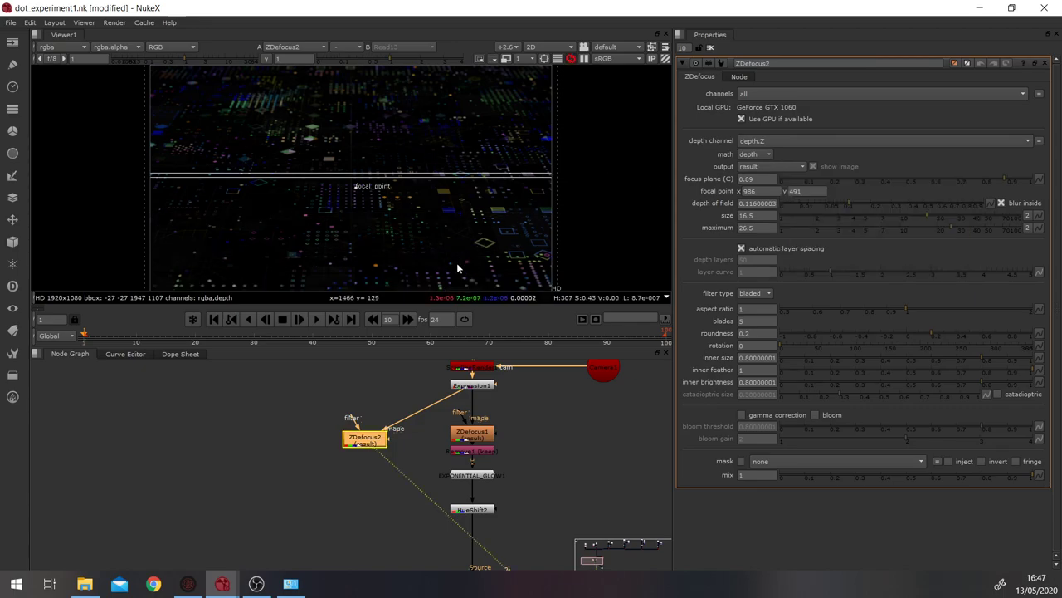
left_click(550, 410)
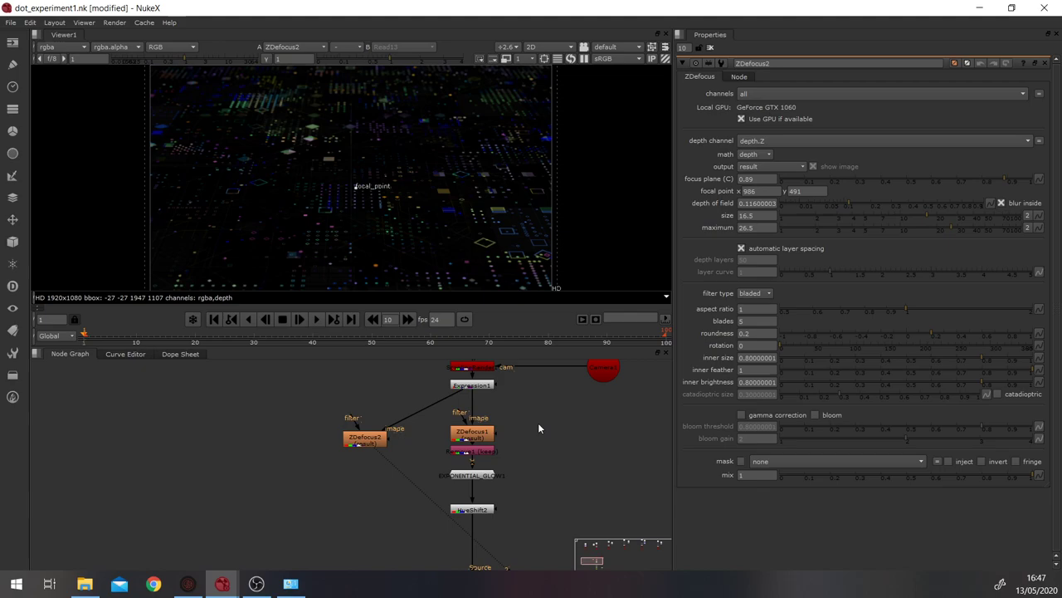
left_click(752, 154)
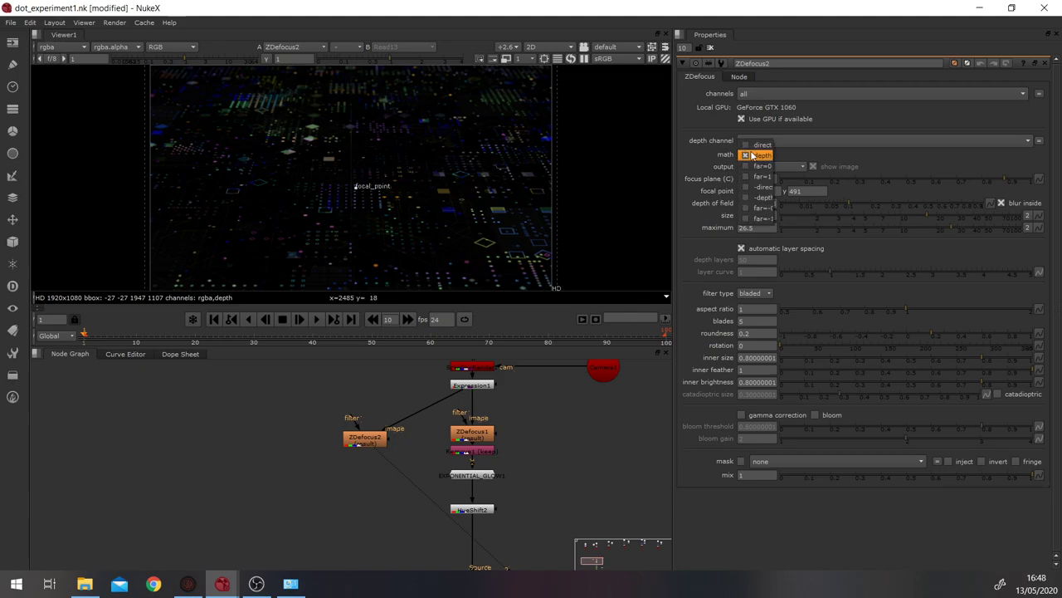
left_click(752, 155)
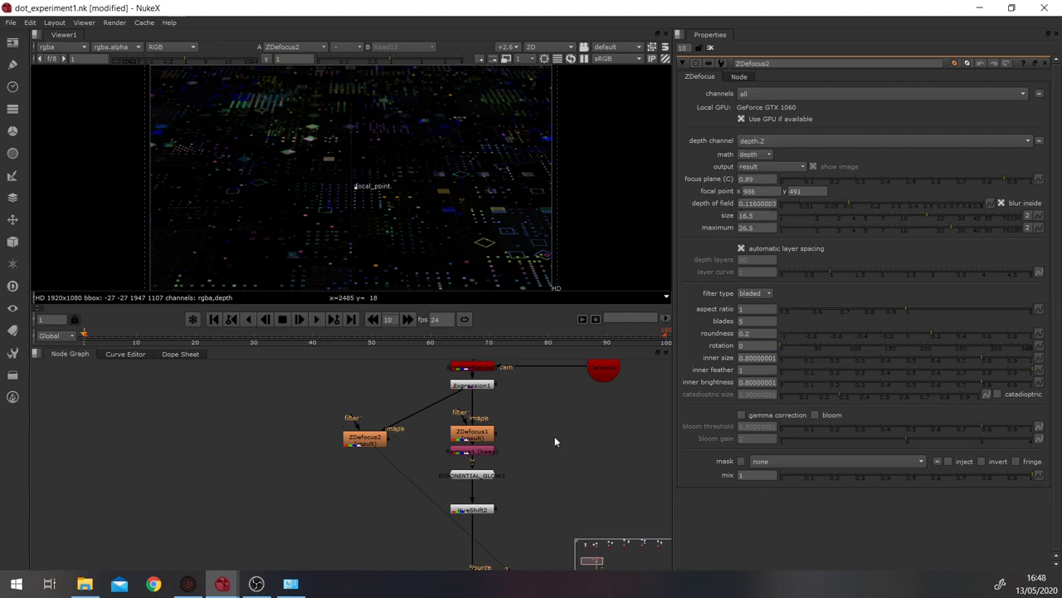
Step: Set ZDefocus2's output to focal plane setup and move the focal point higher in the image, to about y 552
left_click(366, 440)
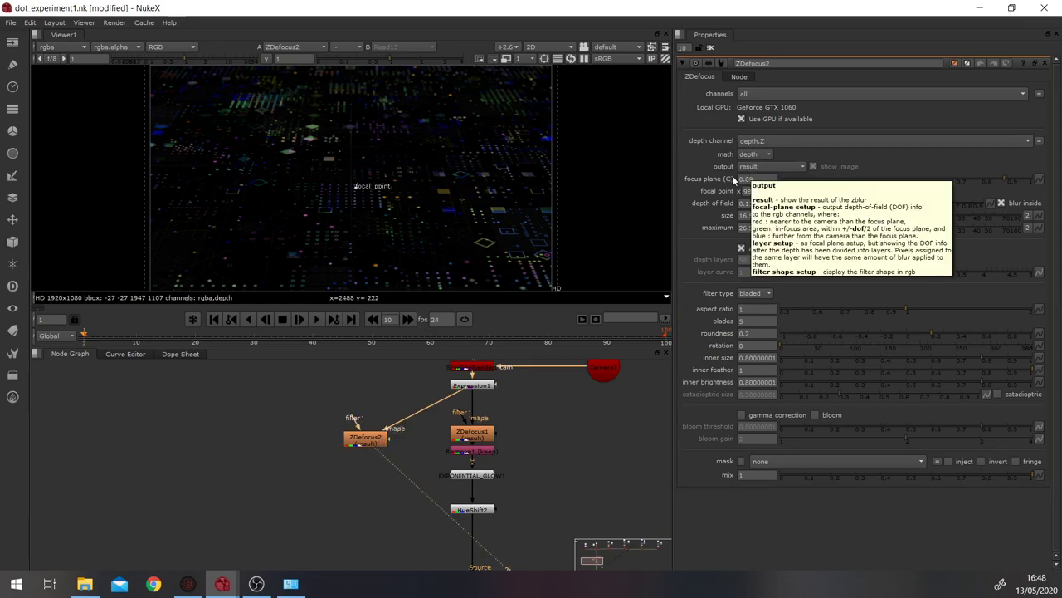
left_click(754, 168)
left_click(768, 178)
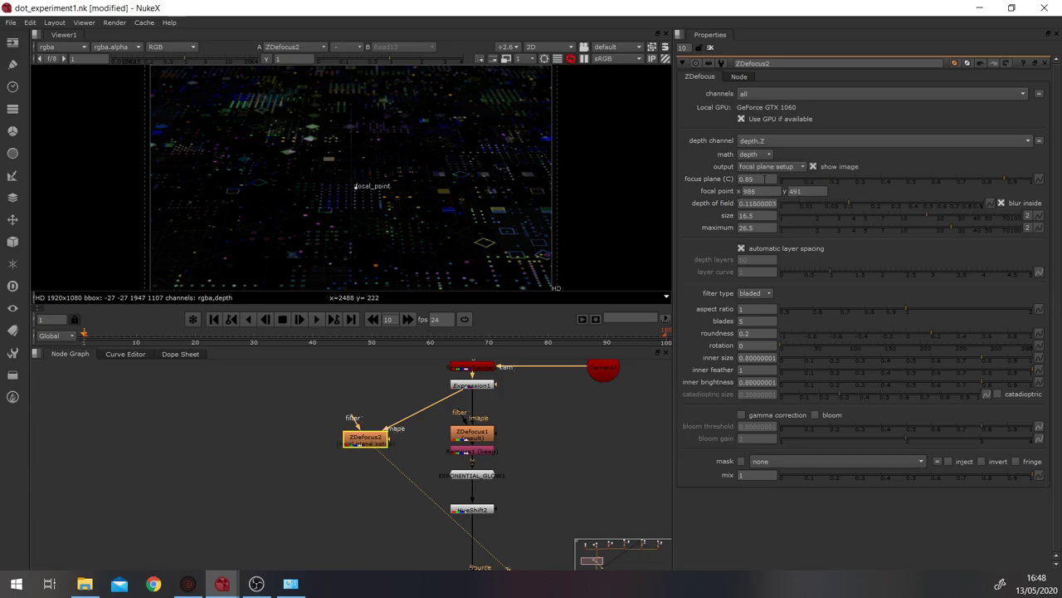
left_click_drag(355, 189, 360, 175)
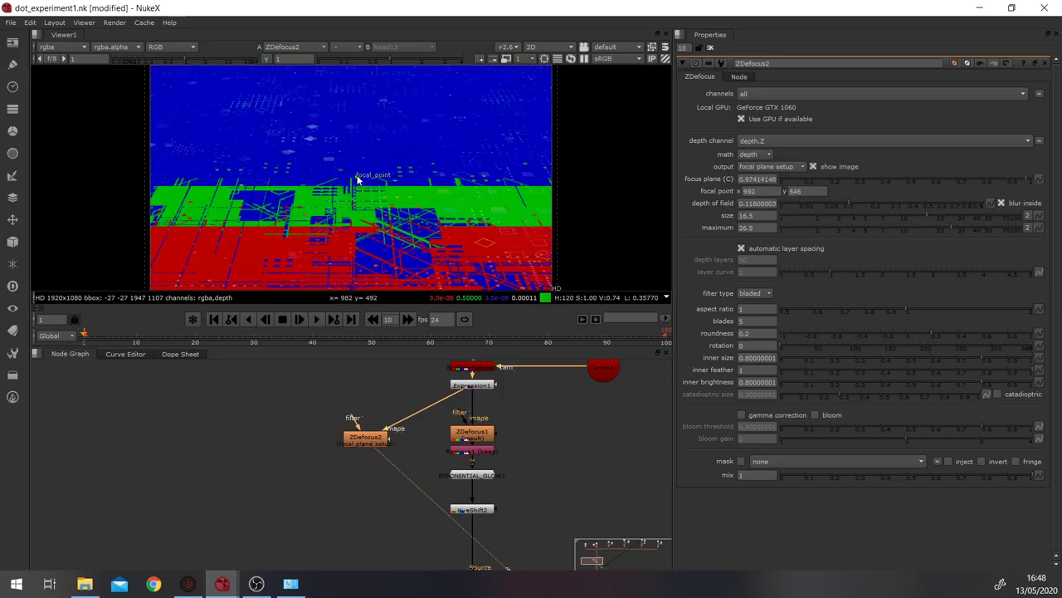
Step: Switch ZDefocus2's math to direct and then back to depth
left_click(755, 154)
left_click(762, 144)
left_click(763, 154)
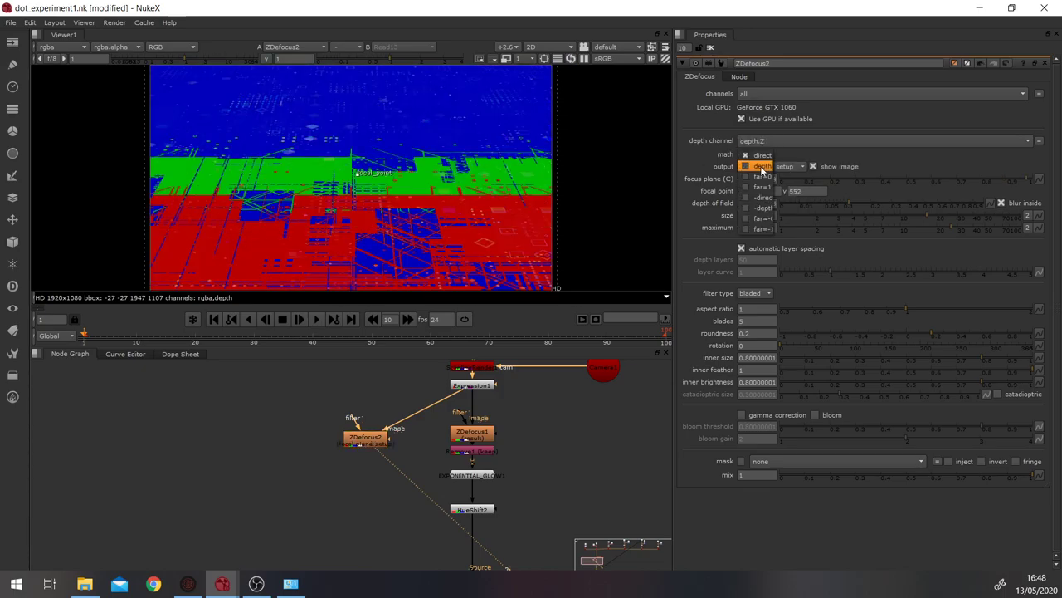
left_click(759, 166)
Step: Set ZDefocus2's depth of field to 0.14 and size to 19.5, and move the focal point to about x 1122, y 542
mouse_move(358, 174)
left_mouse_down()
mouse_move(355, 166)
mouse_move(357, 177)
left_mouse_up()
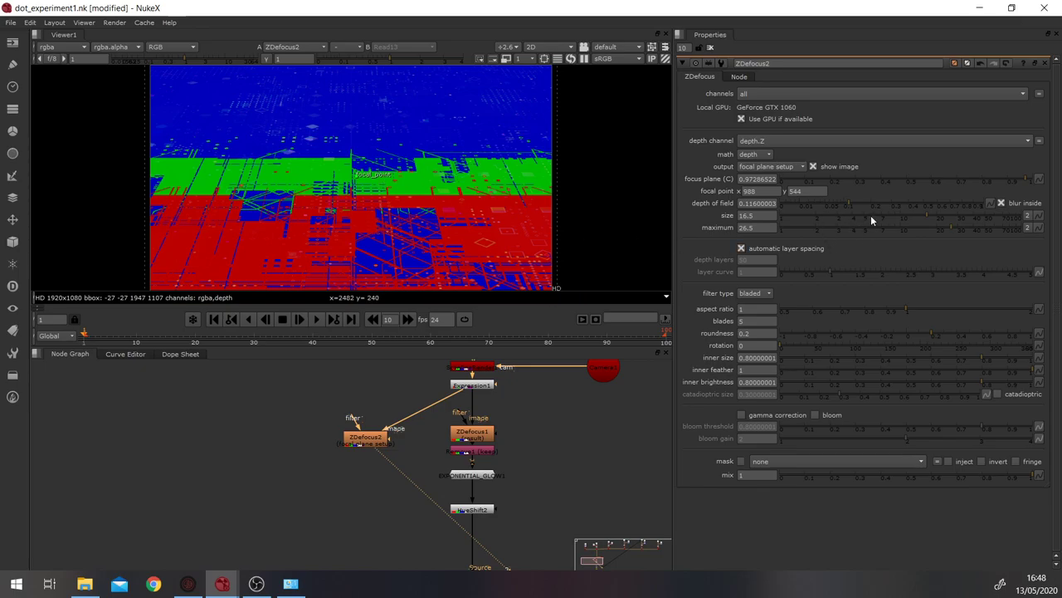
mouse_move(850, 201)
left_mouse_down()
mouse_move(874, 200)
mouse_move(853, 200)
left_mouse_up()
left_click(937, 215)
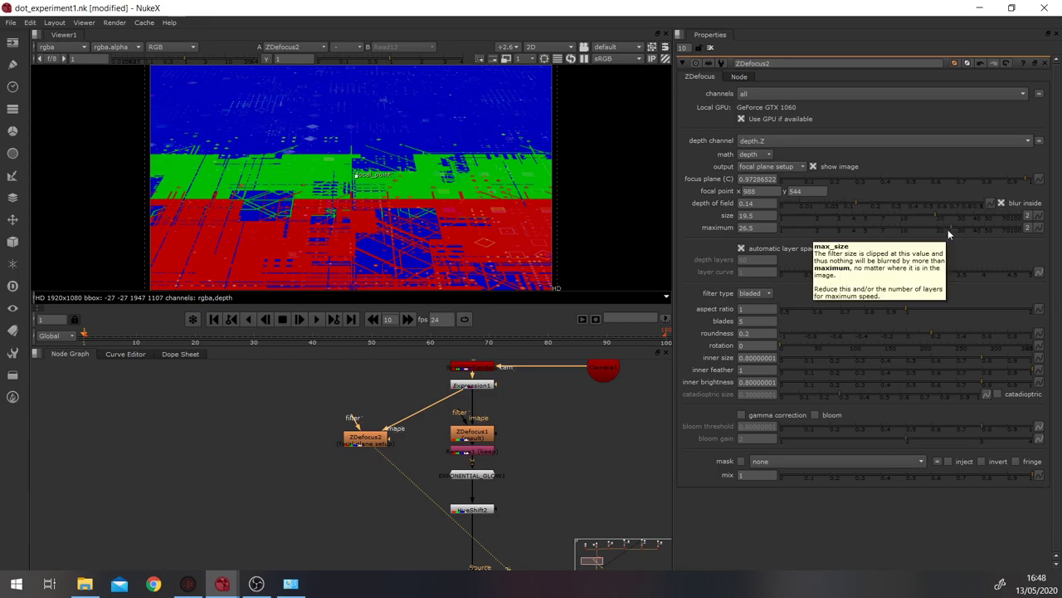
mouse_move(382, 183)
left_mouse_down()
mouse_move(283, 185)
mouse_move(387, 184)
mouse_move(407, 172)
mouse_move(368, 190)
mouse_move(355, 174)
mouse_move(366, 237)
mouse_move(405, 229)
mouse_move(387, 182)
left_mouse_up()
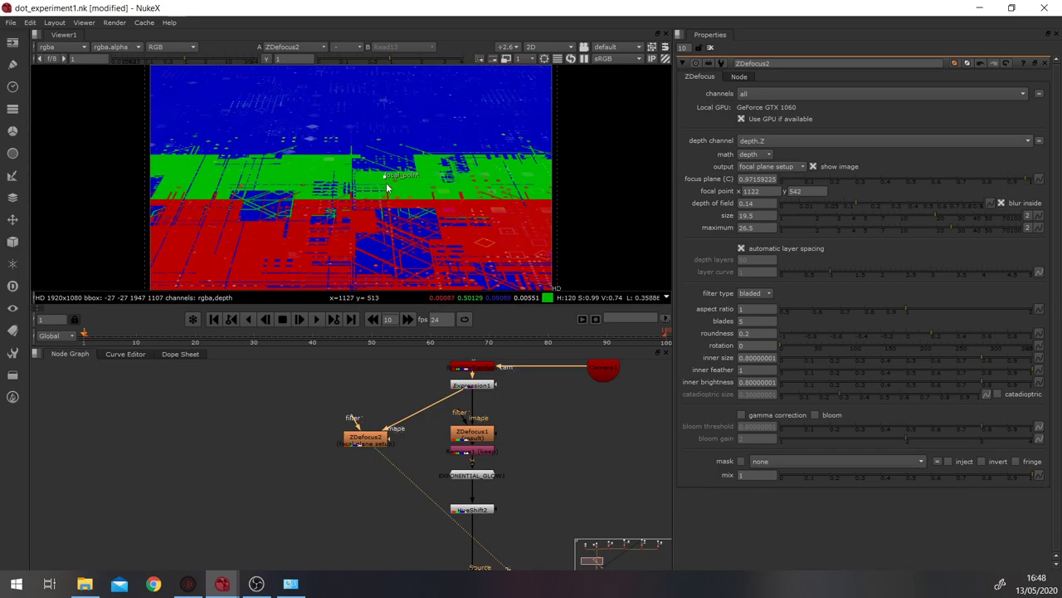
Step: Step ZDefocus2's focus plane value down and up, ending at 0.77159225, to shift the in-focus band towards the foreground
left_click(752, 180)
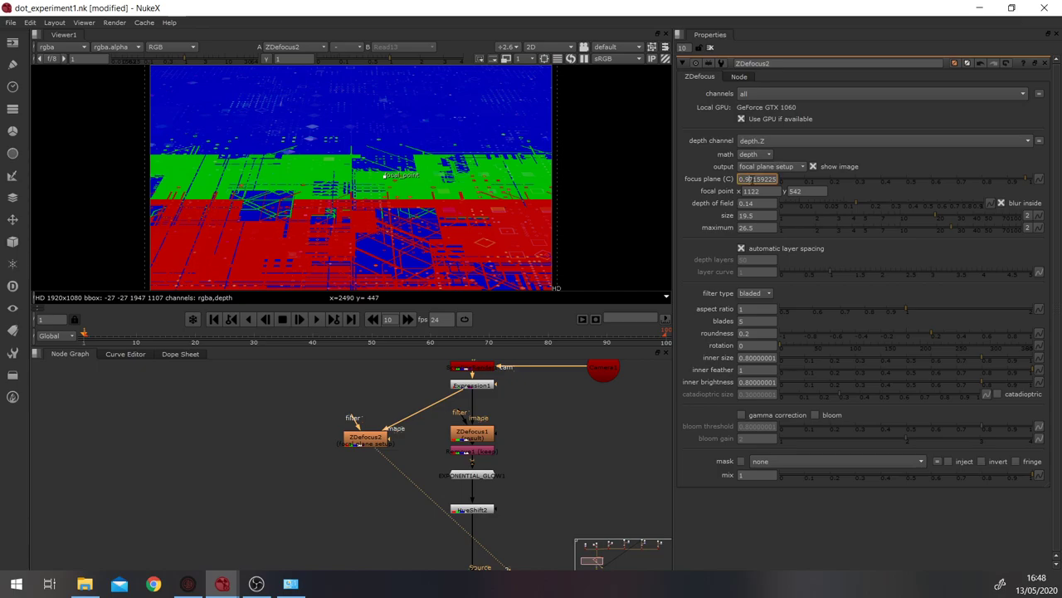
key("Down")
key("Down")
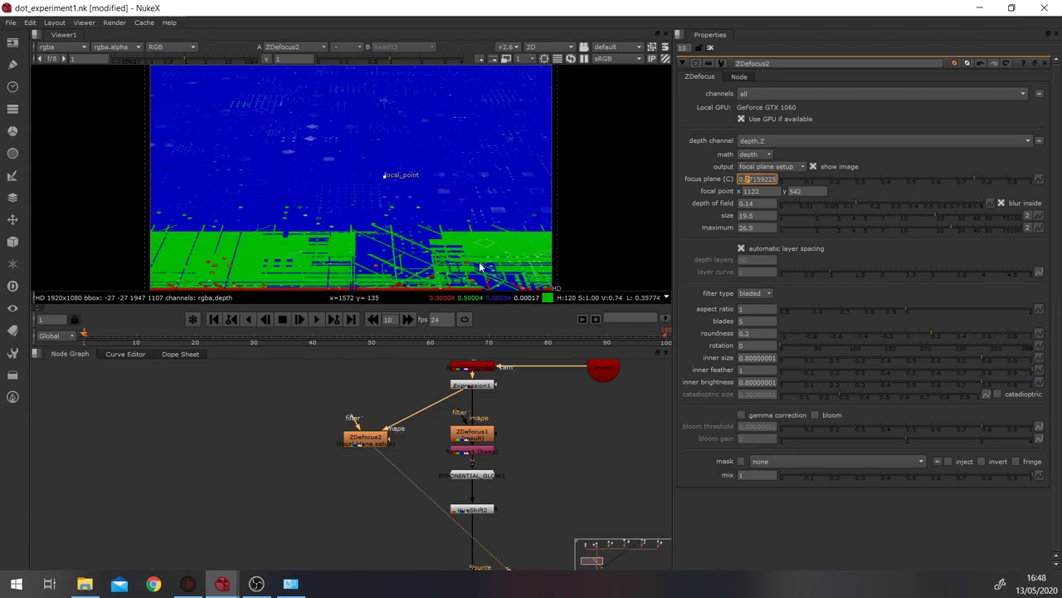
key("Up")
key("Up")
key("Up")
key("Down")
key("Down")
key("Up")
key("Up")
key("Up")
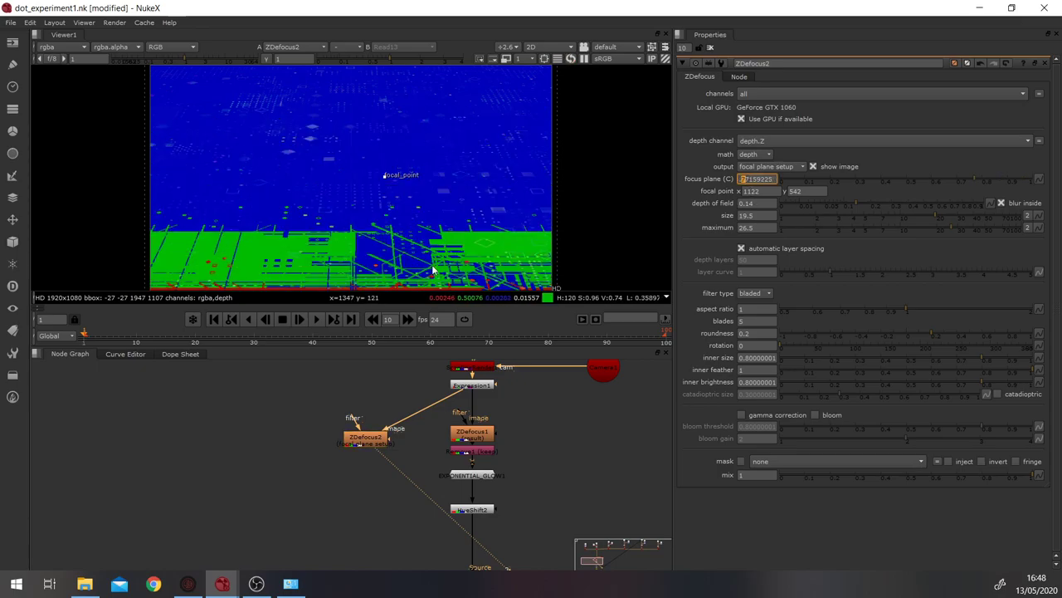
Step: Keyframe ZDefocus2's focus plane at 0.77159225 on frame 1 and 1.37159225 on frame 30
key("Up")
key("Up")
key("Up")
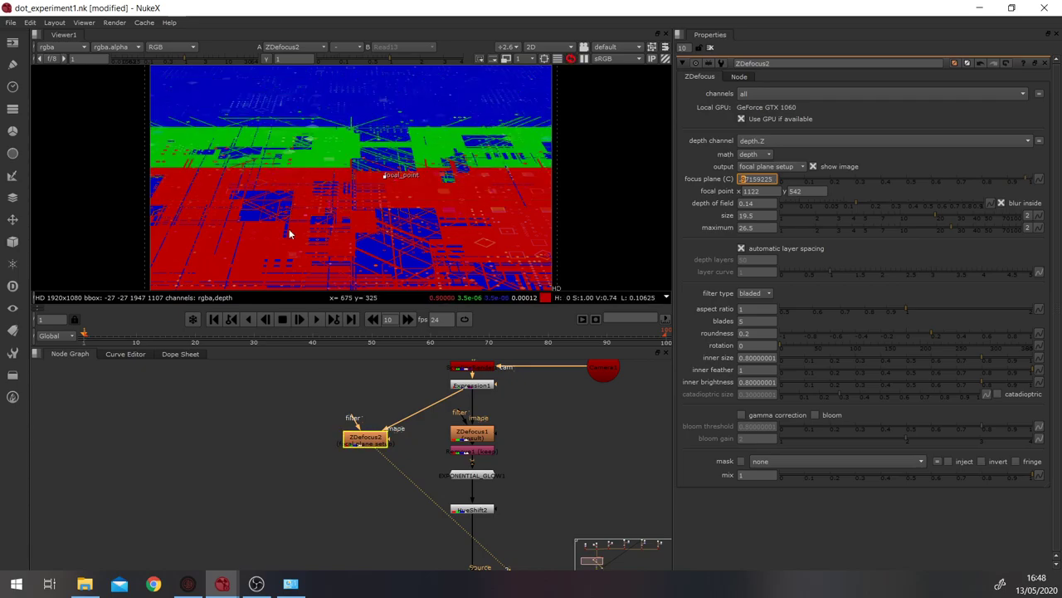
right_click(773, 181)
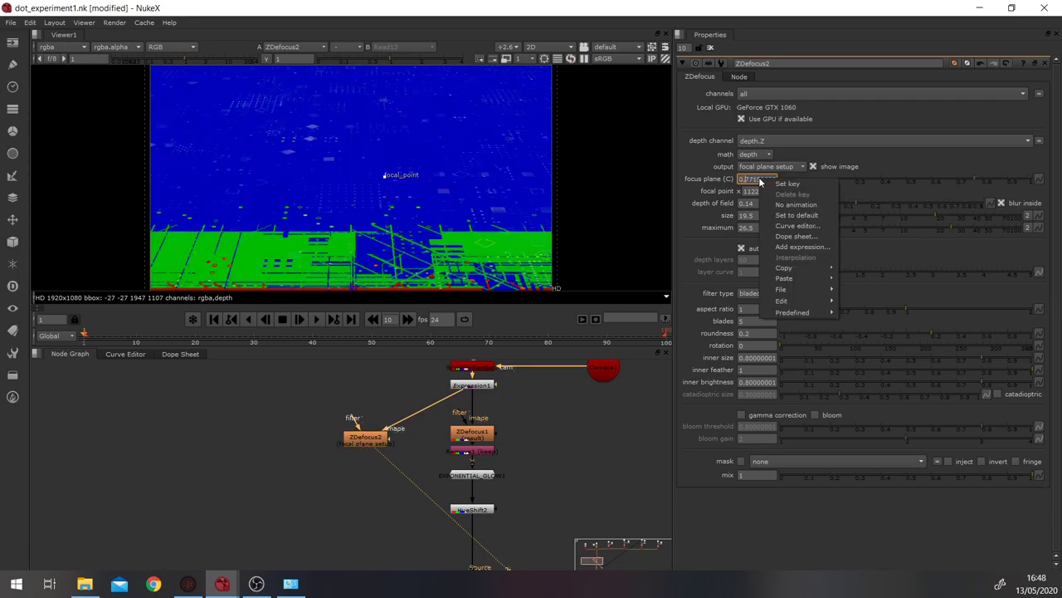
left_click(784, 183)
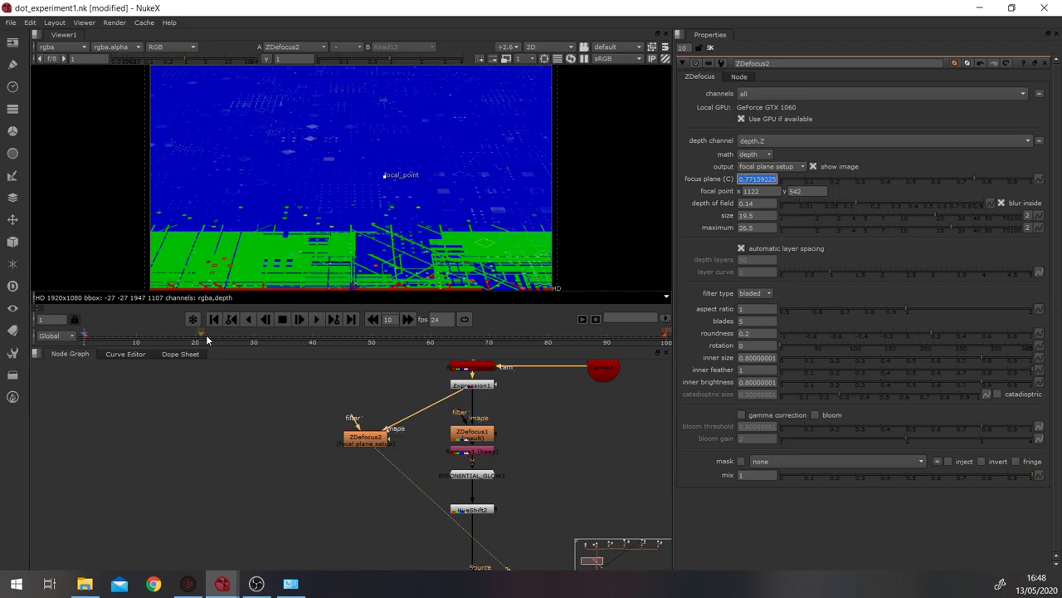
left_click(253, 341)
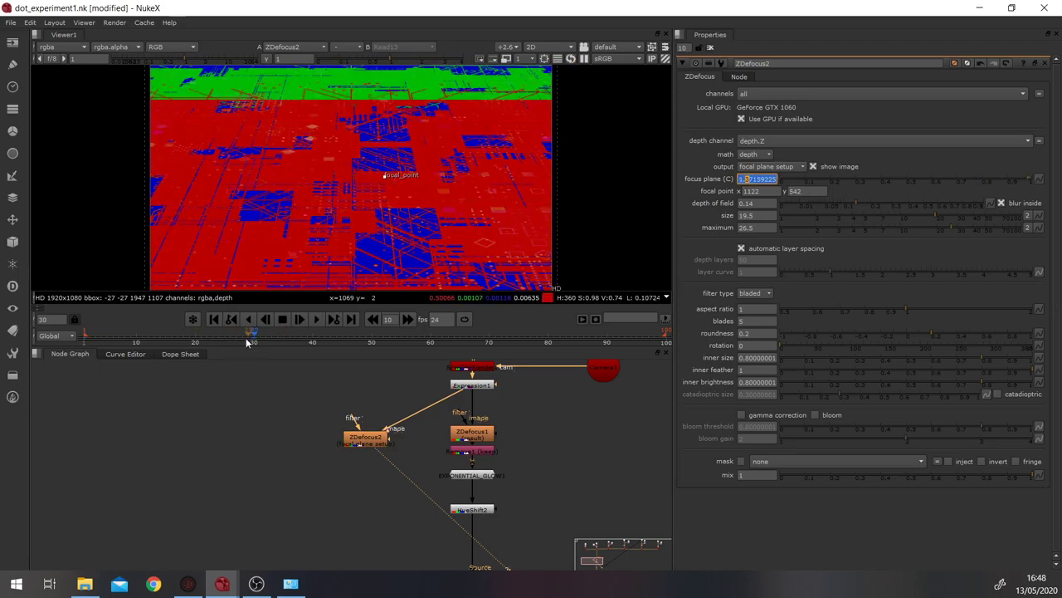
Step: Step forward through the frames between the two focus plane keyframes to check how the in-focus band travels
left_click(153, 341)
key("Right")
key("Right")
key("Right")
key("Right")
key("Right")
key("Right")
key("Right")
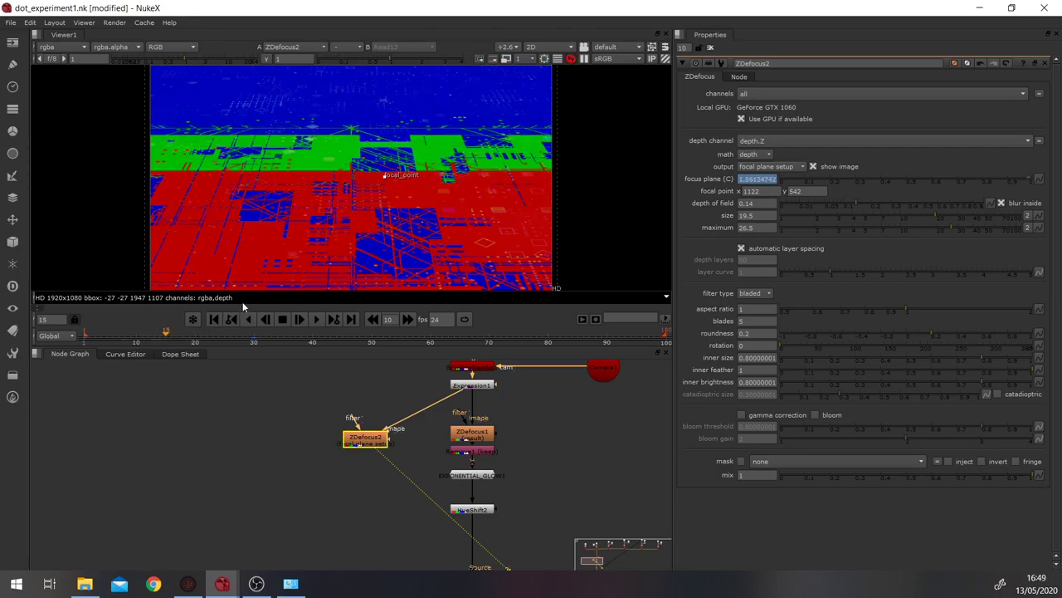
Step: Switch ZDefocus2's output to result and go to frame 7 to view the actual defocus
left_click(505, 382)
left_click(772, 178)
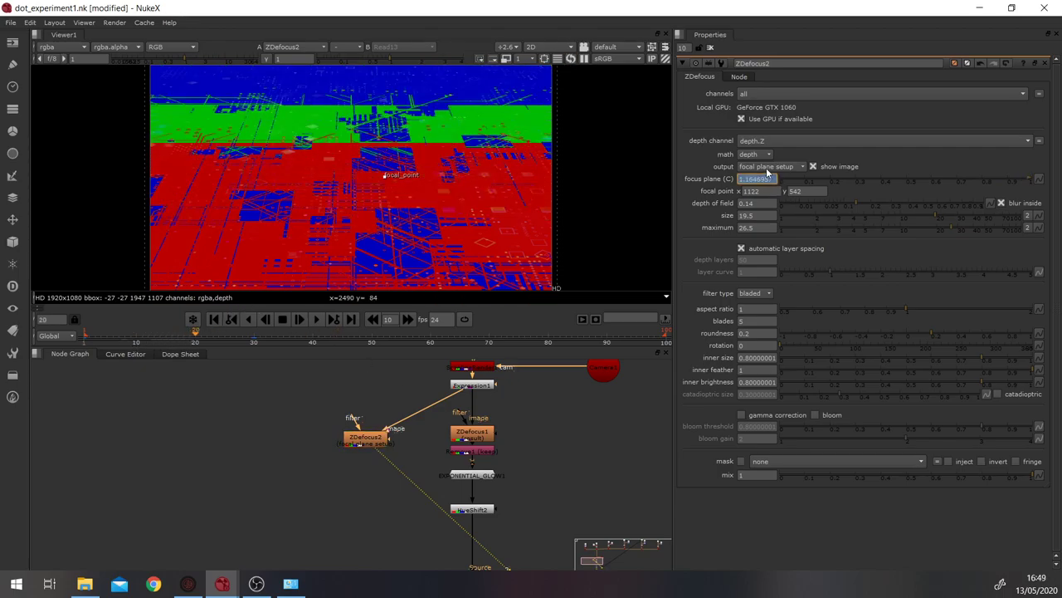
left_click(770, 166)
left_click(764, 154)
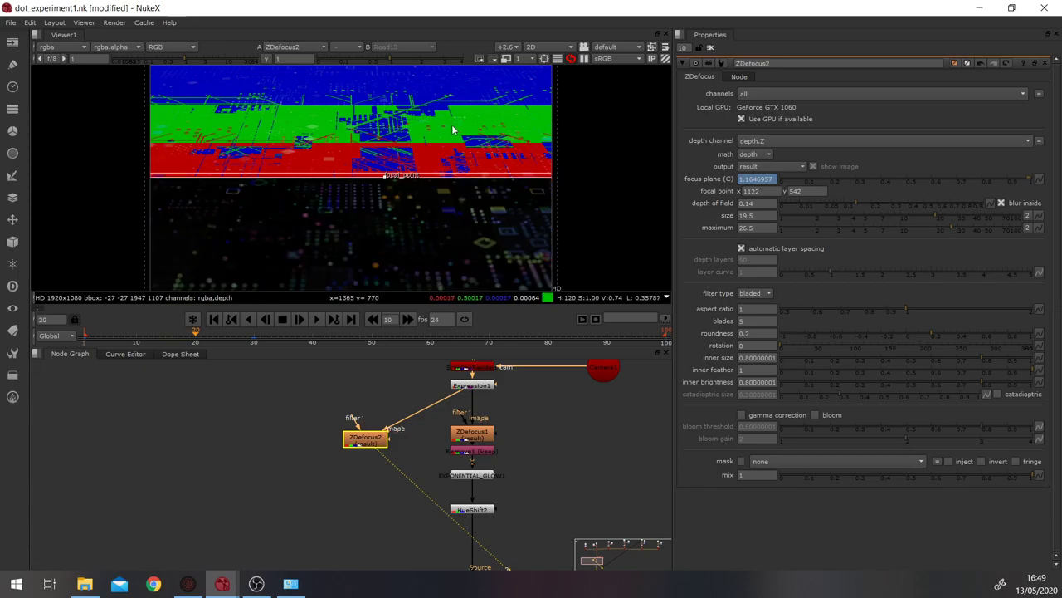
left_click(121, 341)
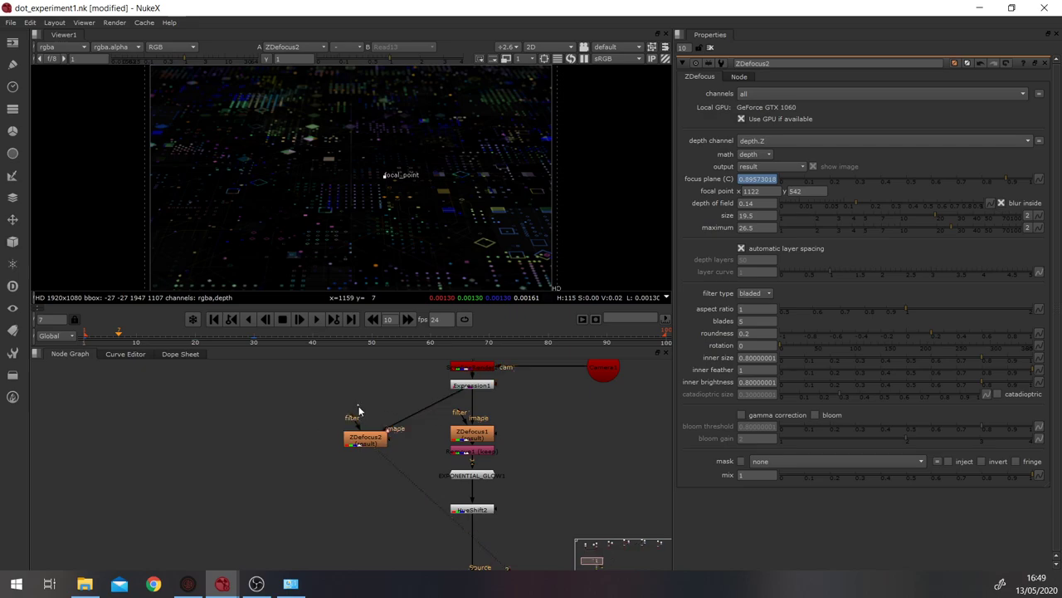
Step: Disable ZDefocus2 and enable it again to compare the image with and without defocus
scroll(361, 420, "up", 3)
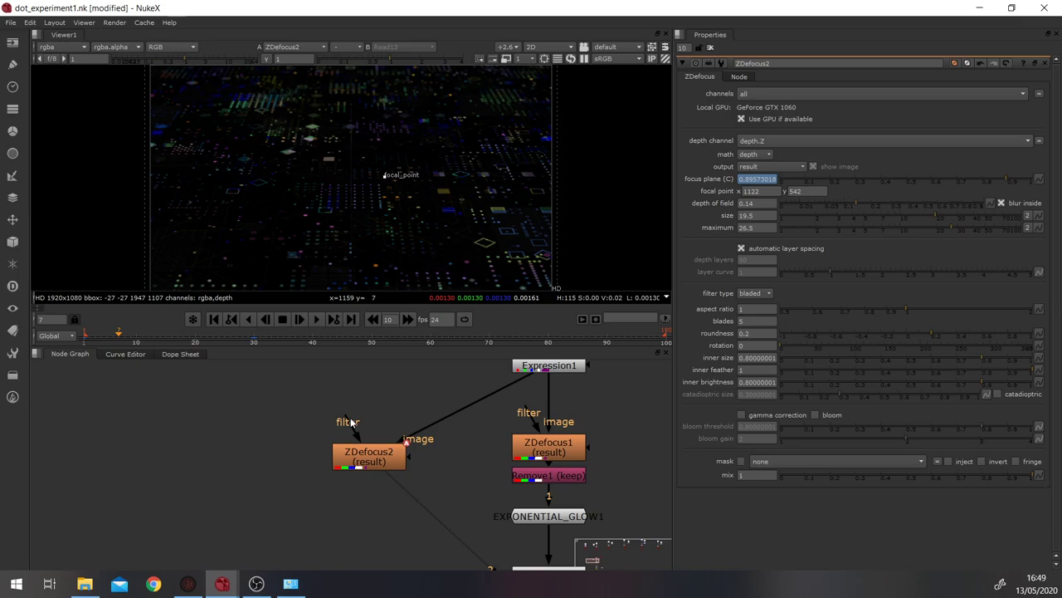
left_click_drag(351, 422, 268, 456)
left_click(396, 456)
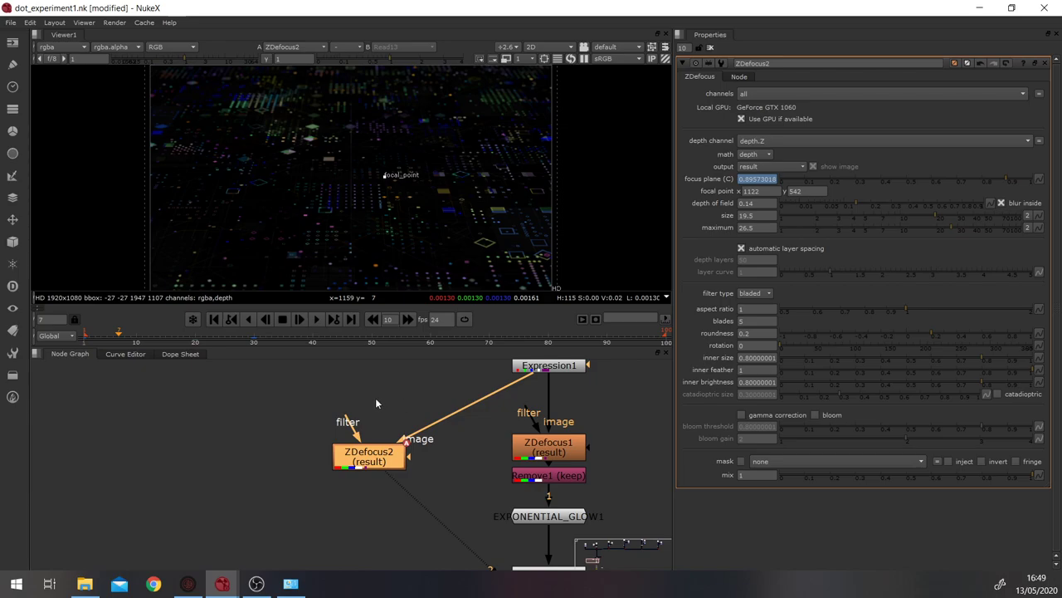
left_click_drag(275, 385, 434, 481)
key("d")
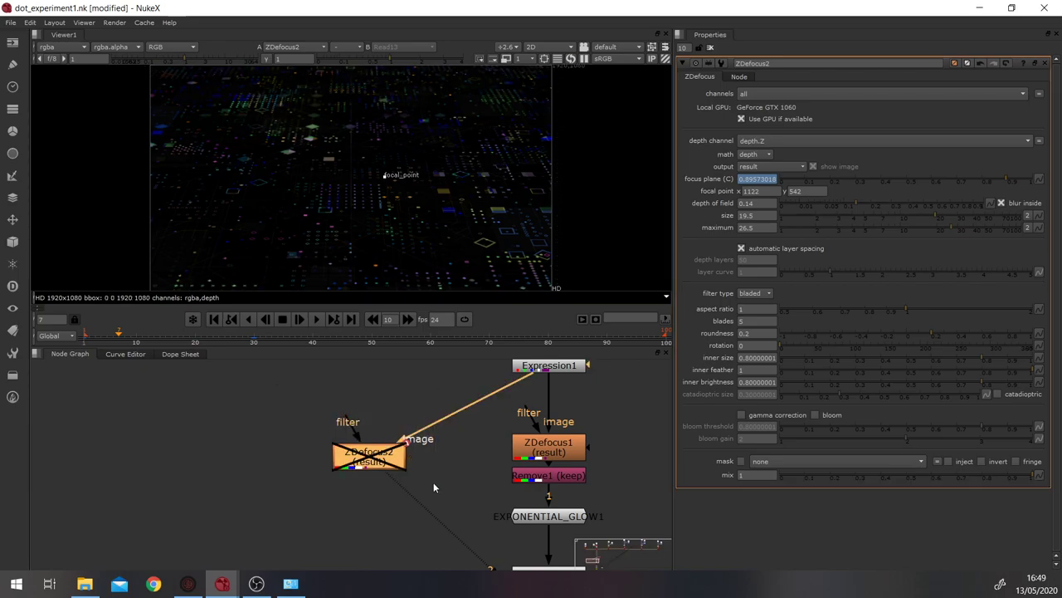
key("d")
Step: Show the output of the Grain2_1 node at the end of the comp in the viewer
scroll(437, 457, "down", 3)
middle_click_drag(511, 490, 470, 349)
scroll(481, 462, "down", 2)
left_click_drag(490, 466, 426, 501)
key("1")
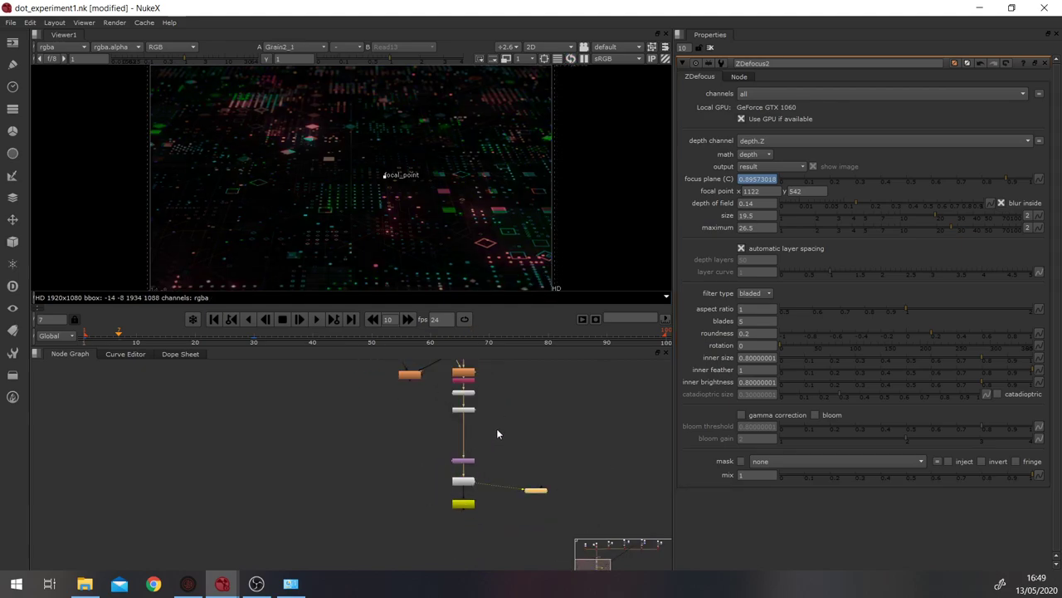
Step: Open HueShift2's properties and set its hue rotation to -11
scroll(454, 458, "up", 3)
scroll(451, 464, "up", 2)
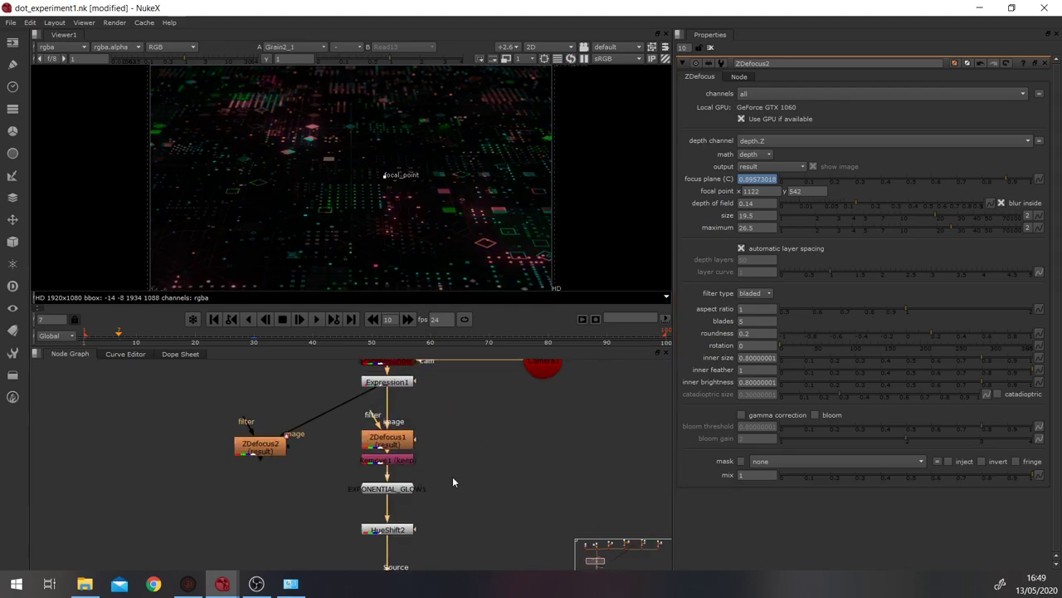
double_click(400, 535)
left_click(907, 168)
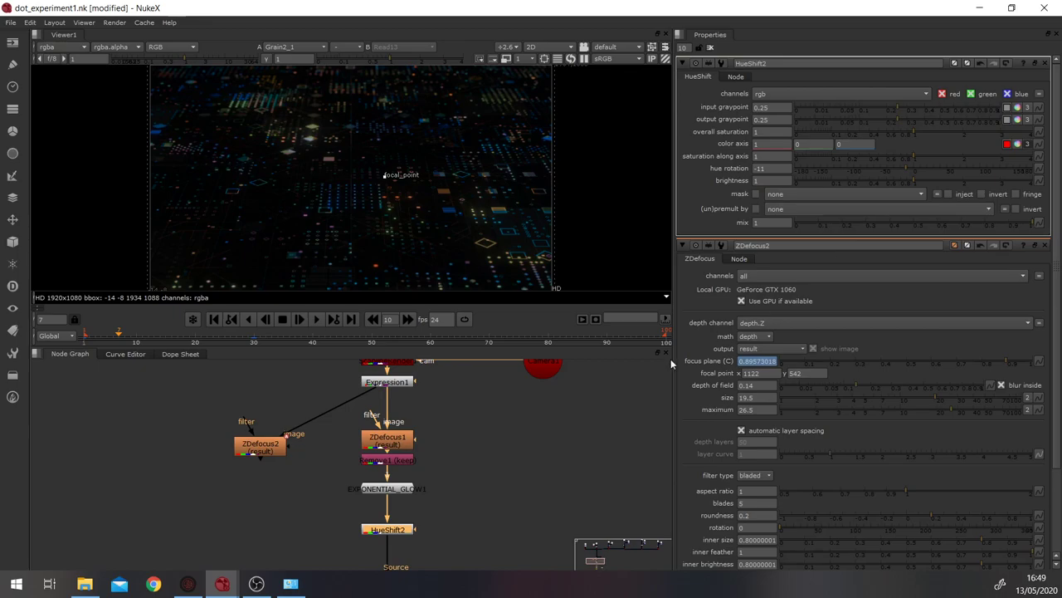
left_click(576, 401)
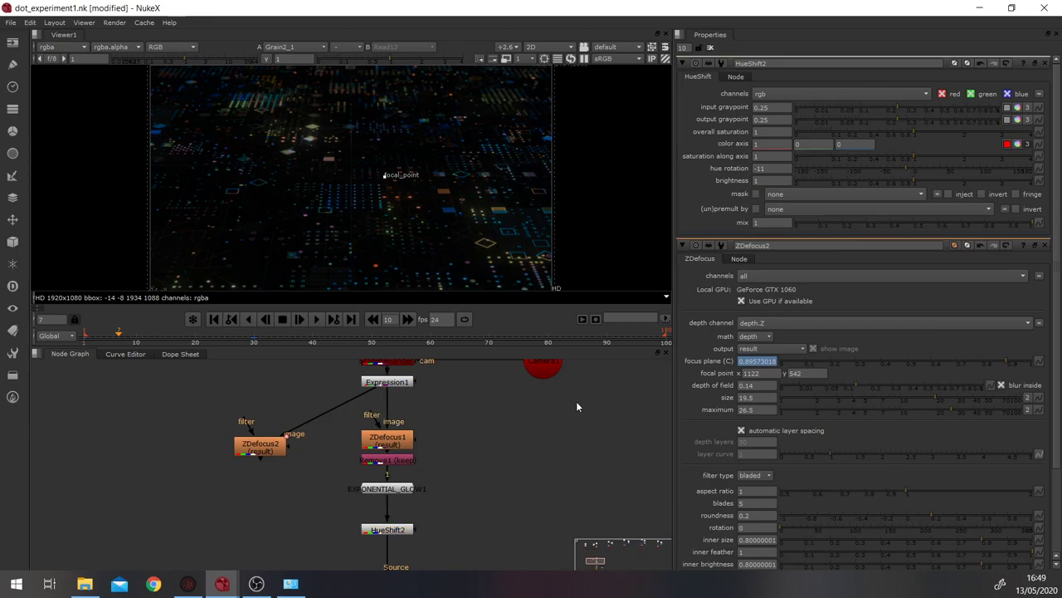